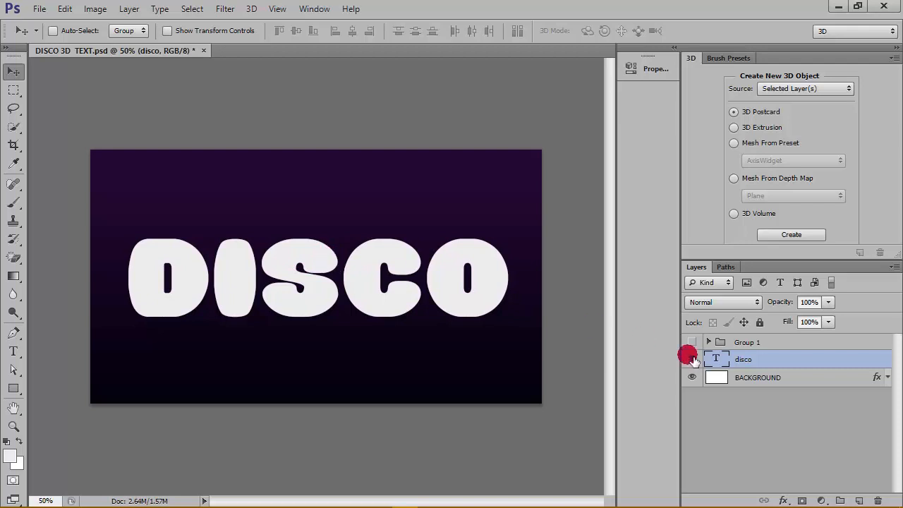
# - Convert the disco text layer to a shape and select the paths of all its letters
pyautogui.rightClick(825, 358)
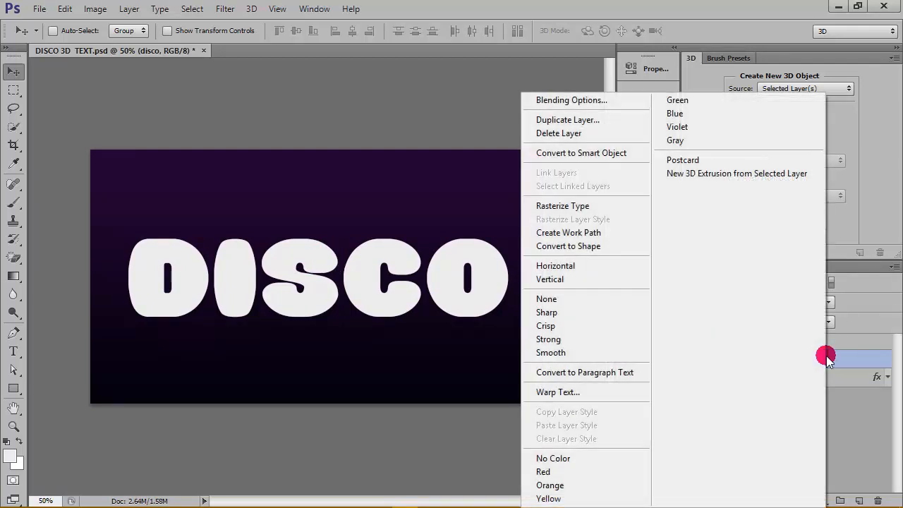
pyautogui.click(557, 254)
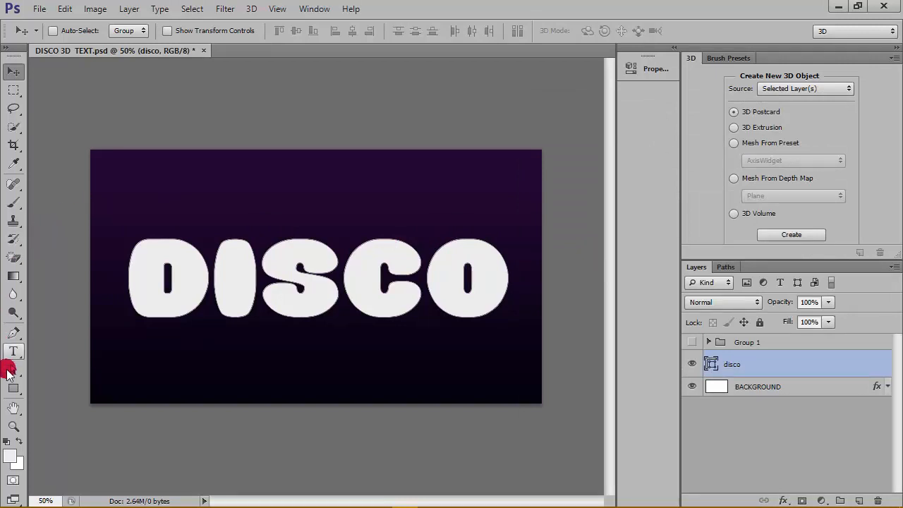
pyautogui.moveTo(7, 365); pyautogui.dragTo(76, 385)
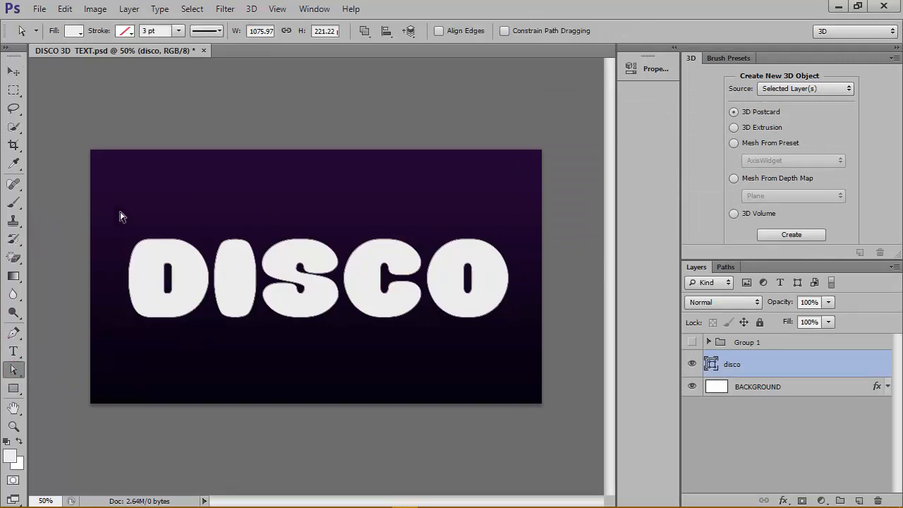
pyautogui.moveTo(119, 210); pyautogui.dragTo(502, 341)
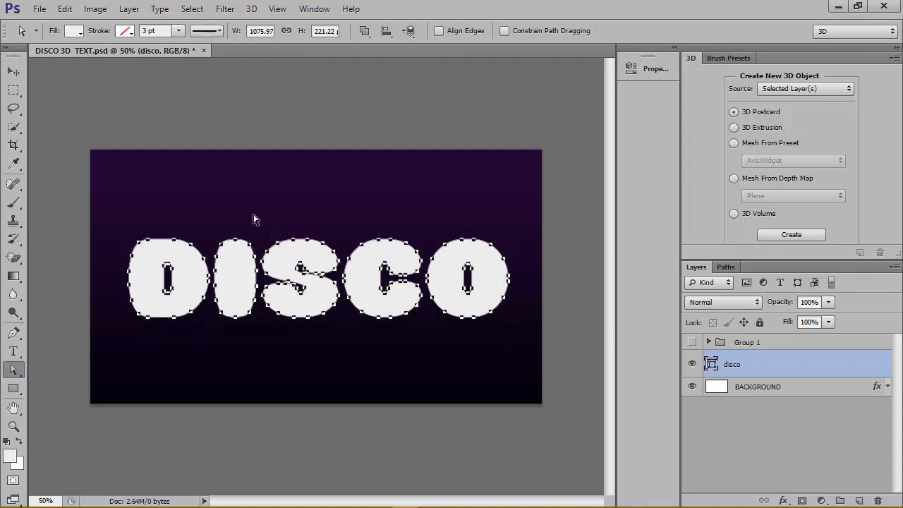
# - Create a new 3D extrusion from the selected letter paths
pyautogui.click(251, 9)
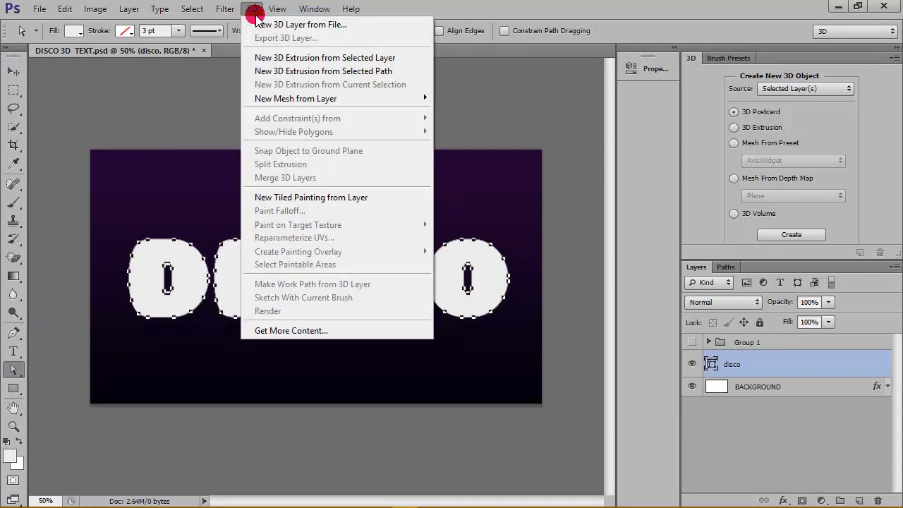
pyautogui.click(258, 57)
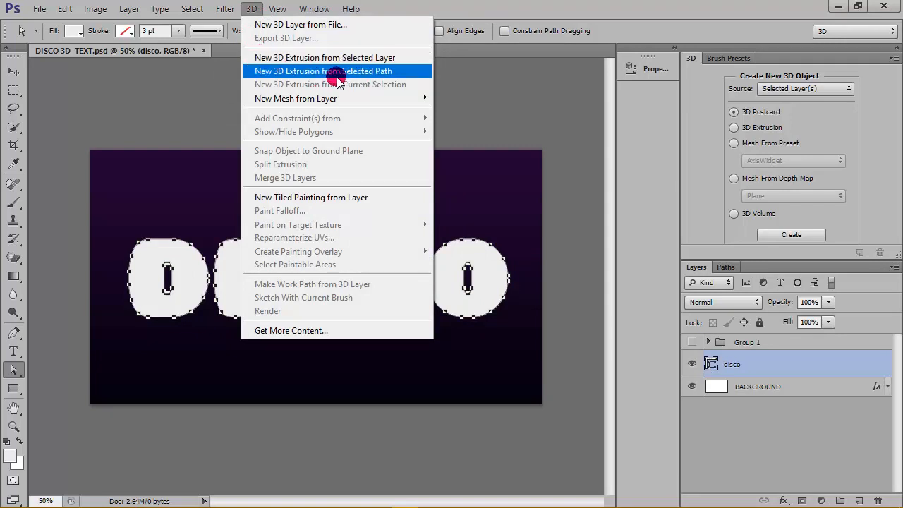
pyautogui.click(367, 72)
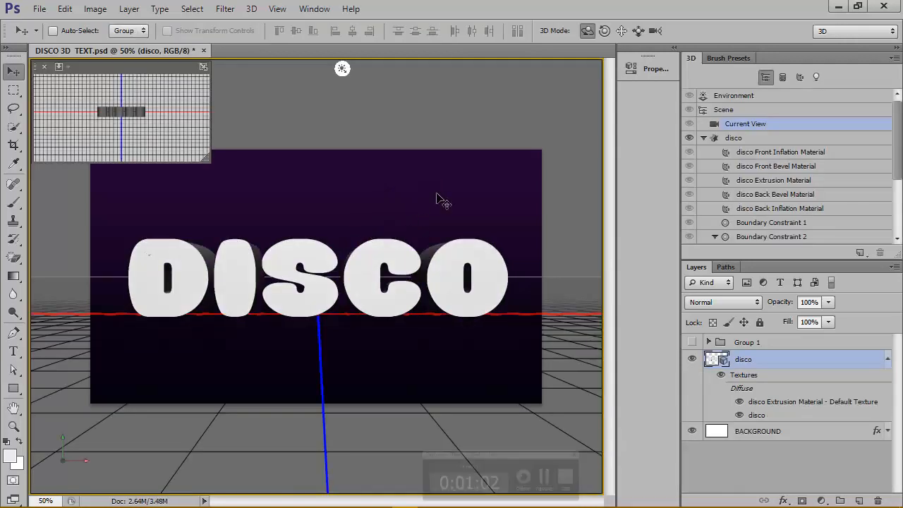
# - Widen the docked panel area and orbit the 3D camera to view the DISCO text from an angle
pyautogui.click(311, 9)
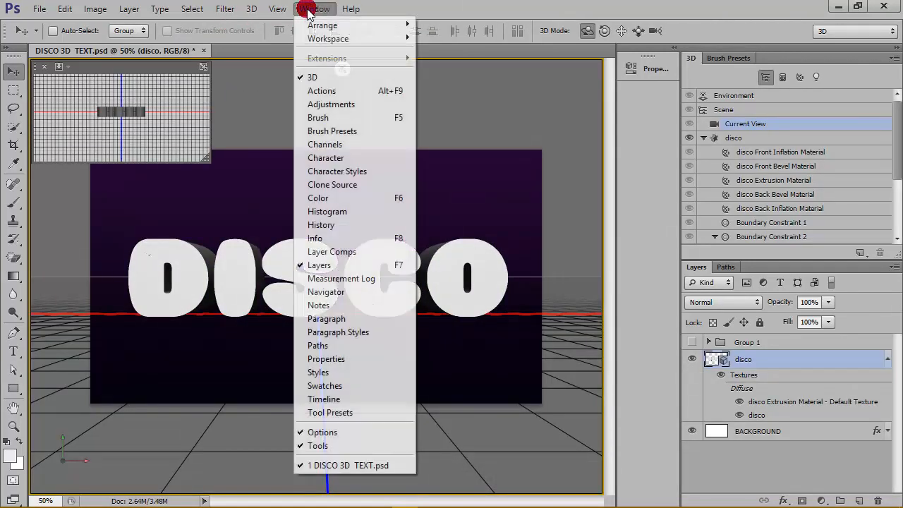
pyautogui.click(619, 161)
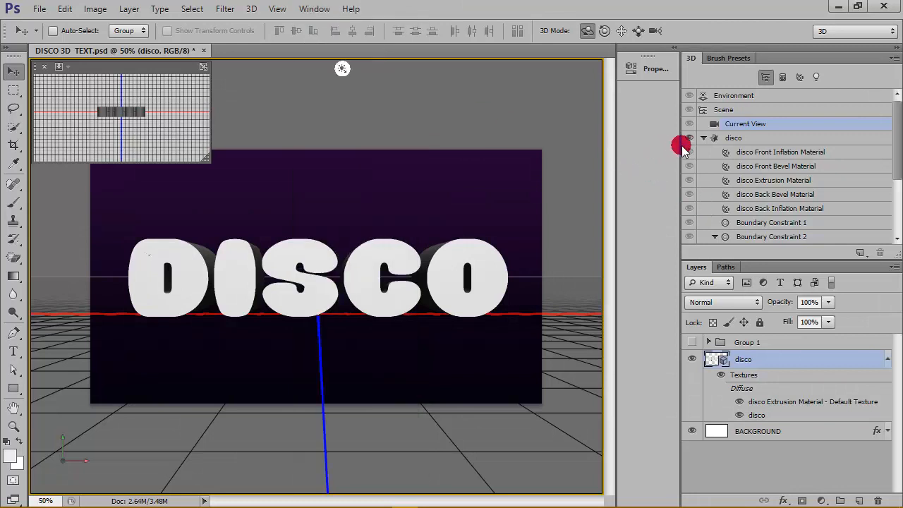
pyautogui.moveTo(686, 145); pyautogui.dragTo(573, 162)
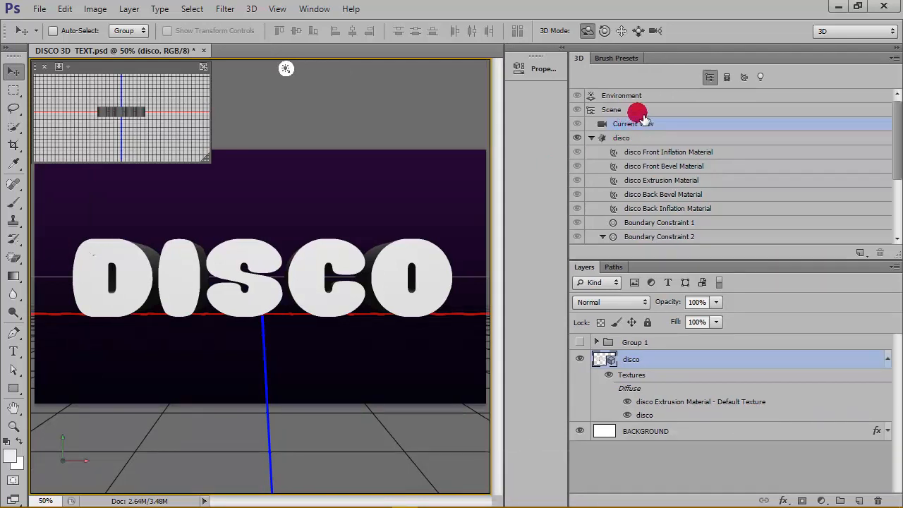
pyautogui.moveTo(461, 238); pyautogui.dragTo(498, 240)
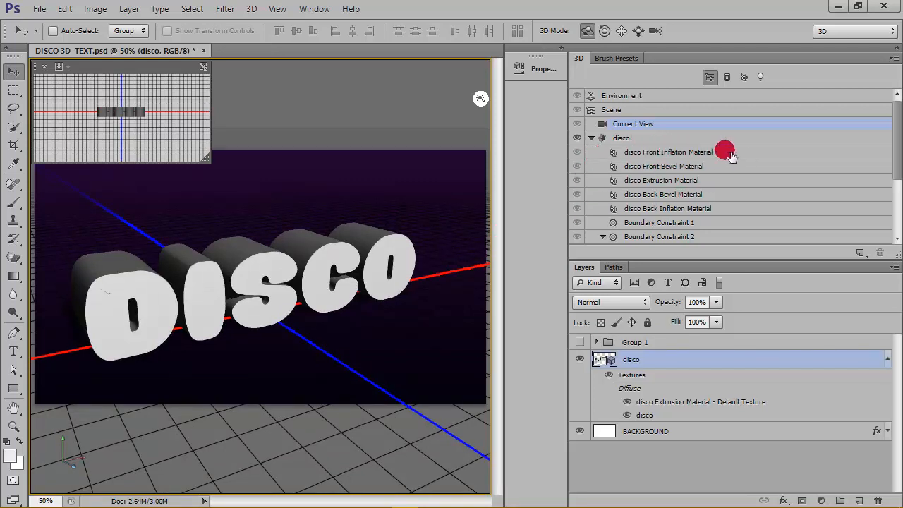
# - Try extrusion depths of 50 and 100 on the disco mesh, and settle on 110
pyautogui.click(666, 139)
pyautogui.doubleClick(674, 142)
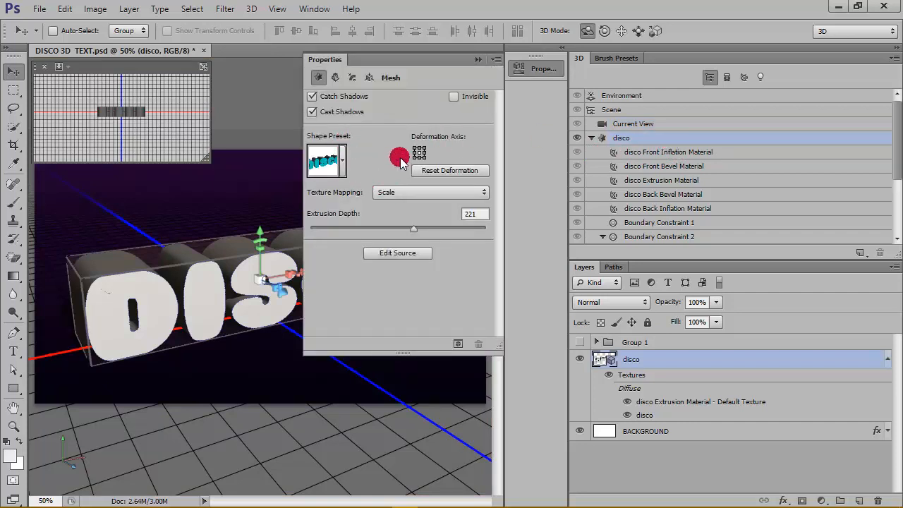
pyautogui.doubleClick(477, 214)
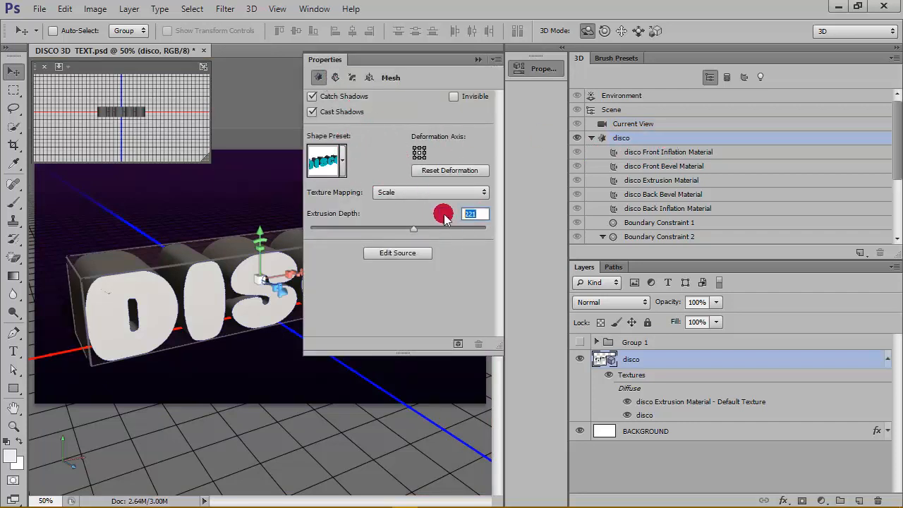
pyautogui.write('50')
pyautogui.press('Return')
pyautogui.click(432, 255)
pyautogui.doubleClick(476, 214)
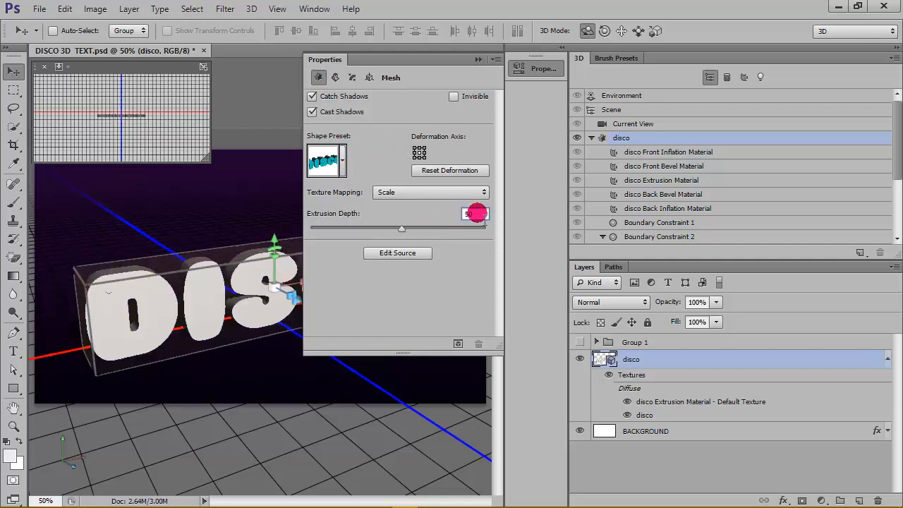
pyautogui.write('100')
pyautogui.click(439, 212)
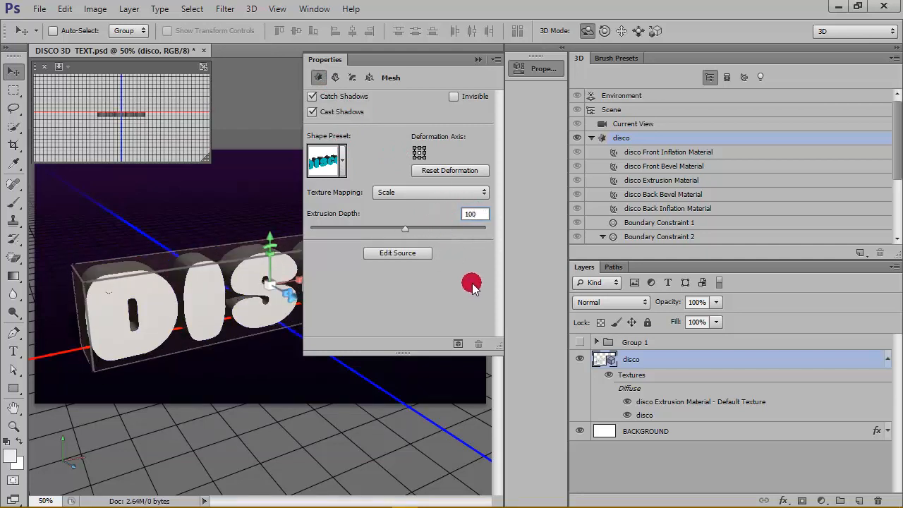
pyautogui.doubleClick(476, 214)
pyautogui.write('110')
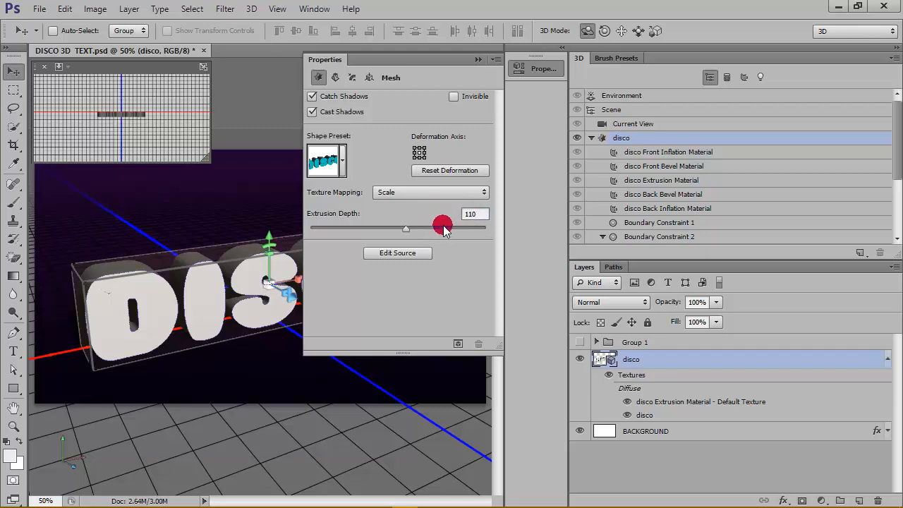
# - Give the disco mesh's front cap a rounded convex bevel contour and set its inflate strength to 10%
pyautogui.click(355, 77)
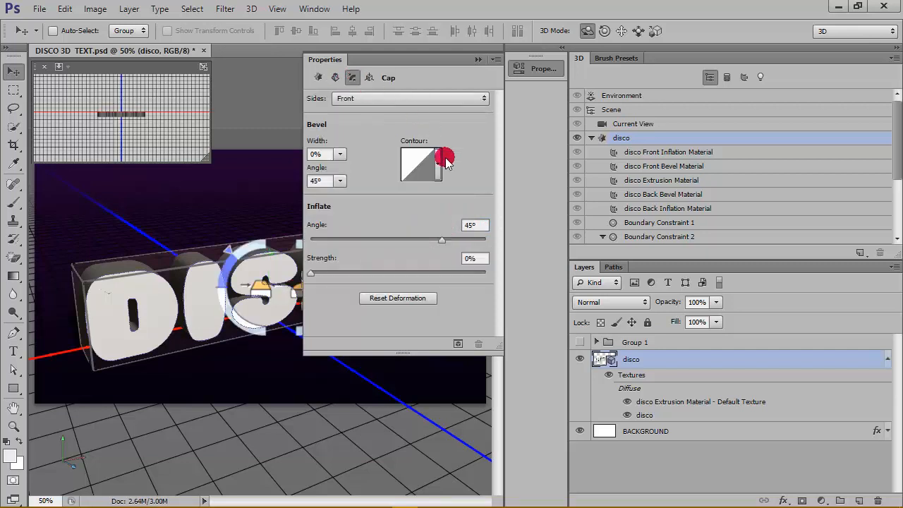
pyautogui.click(439, 161)
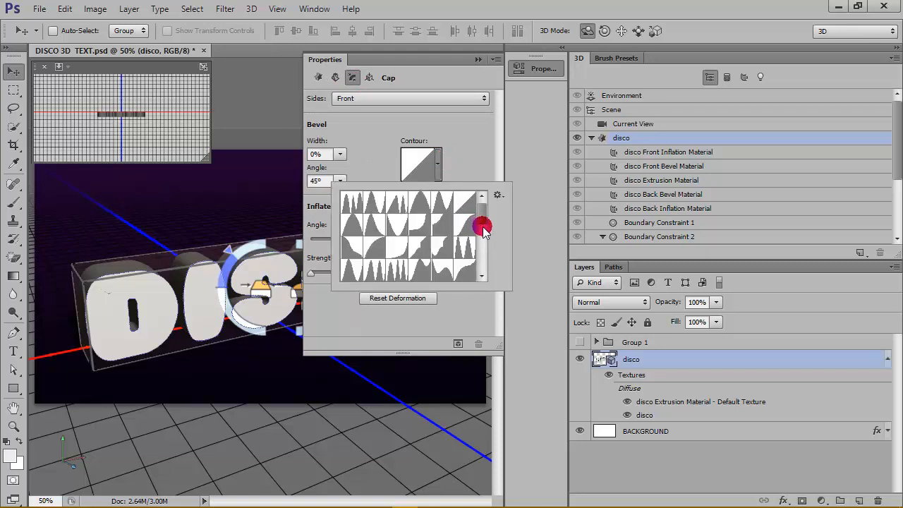
pyautogui.moveTo(483, 232); pyautogui.dragTo(487, 209)
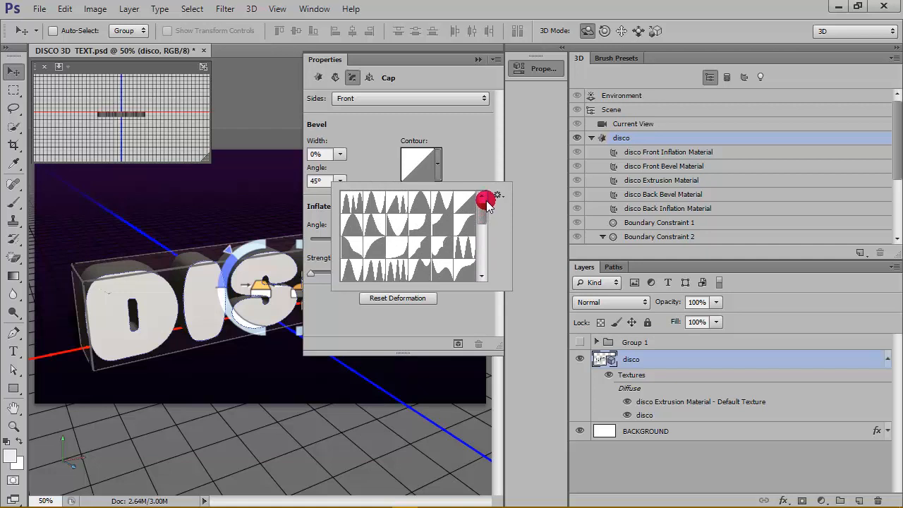
pyautogui.doubleClick(382, 252)
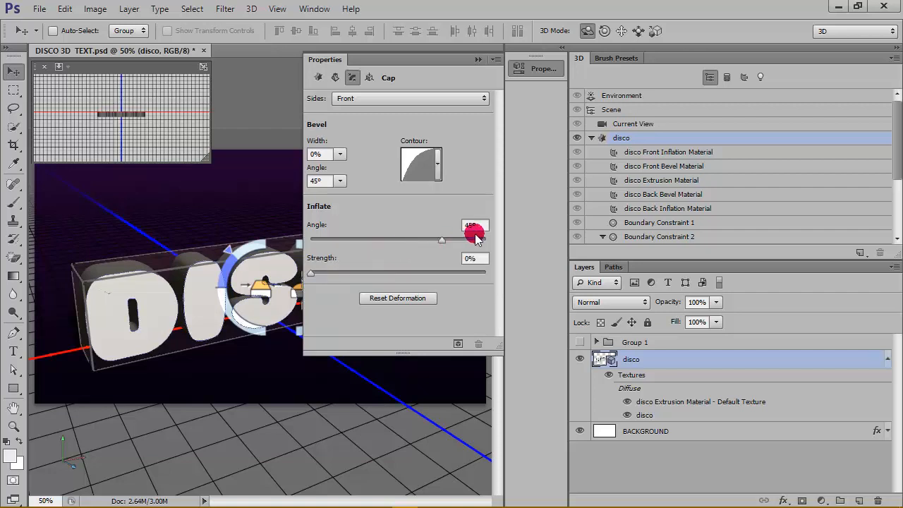
pyautogui.moveTo(481, 257)
pyautogui.mouseDown()
pyautogui.moveTo(464, 258)
pyautogui.moveTo(468, 267)
pyautogui.mouseUp()
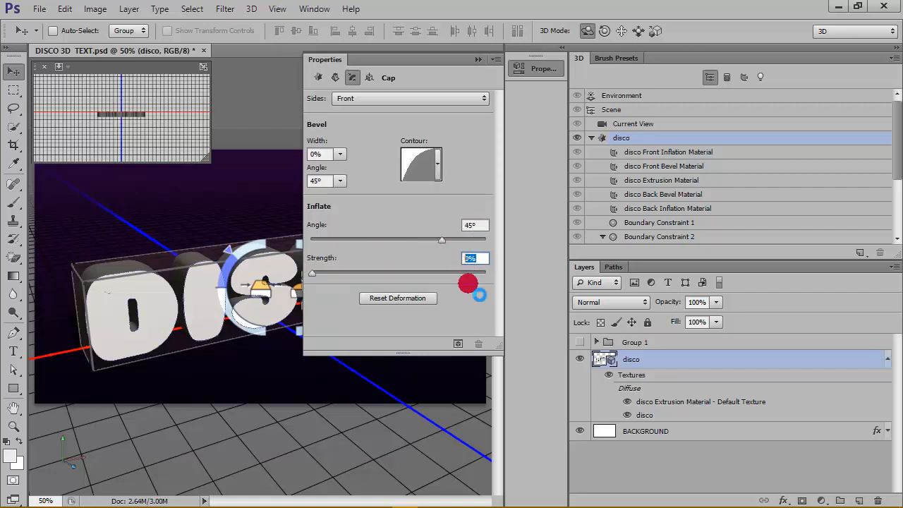
pyautogui.write('10')
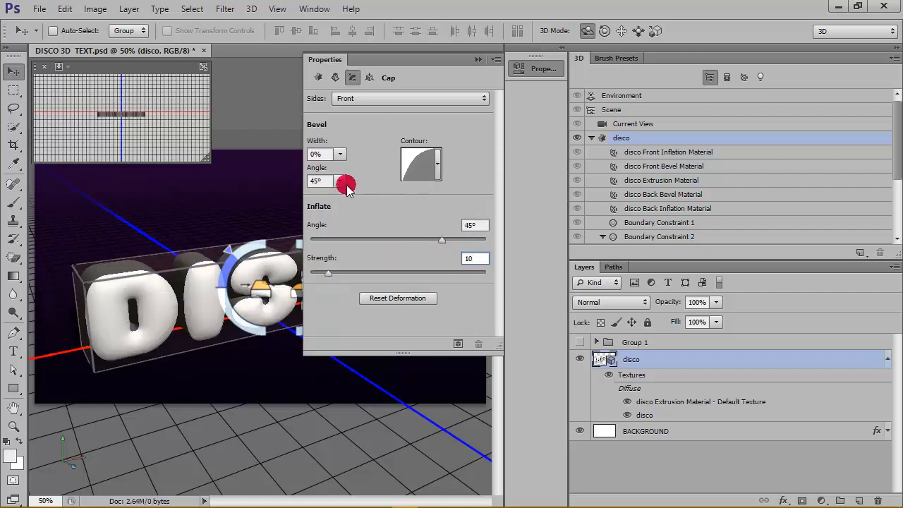
# - Set the disco mesh's texture mapping to Tile
pyautogui.click(320, 77)
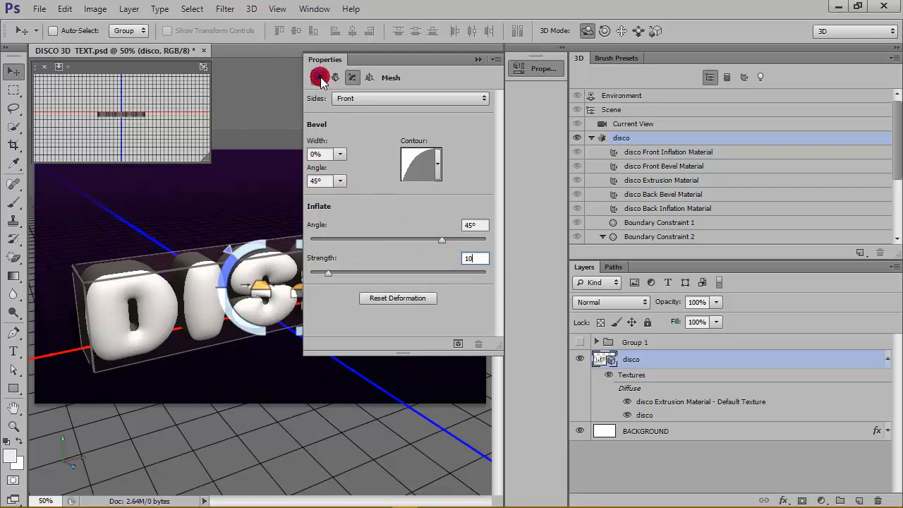
pyautogui.click(423, 191)
pyautogui.click(398, 215)
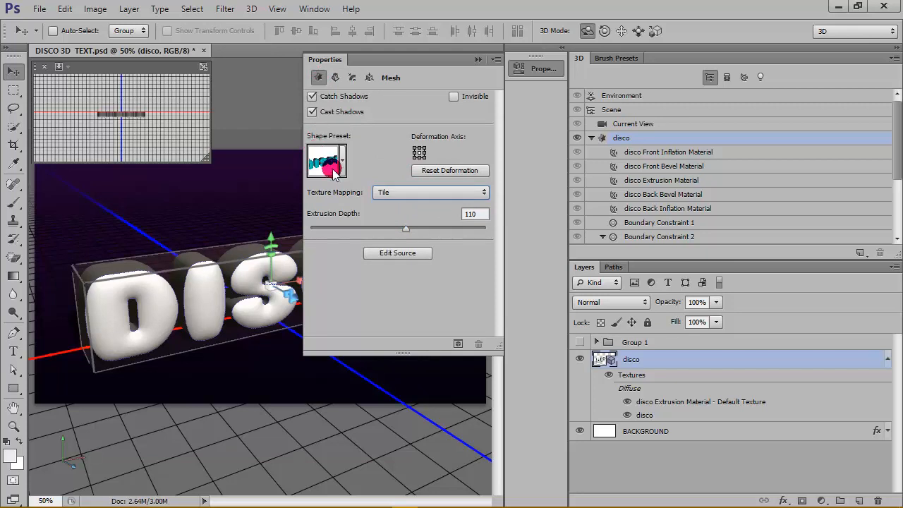
# - Set the front cap's bevel width to 2% and collapse the mesh properties
pyautogui.click(353, 77)
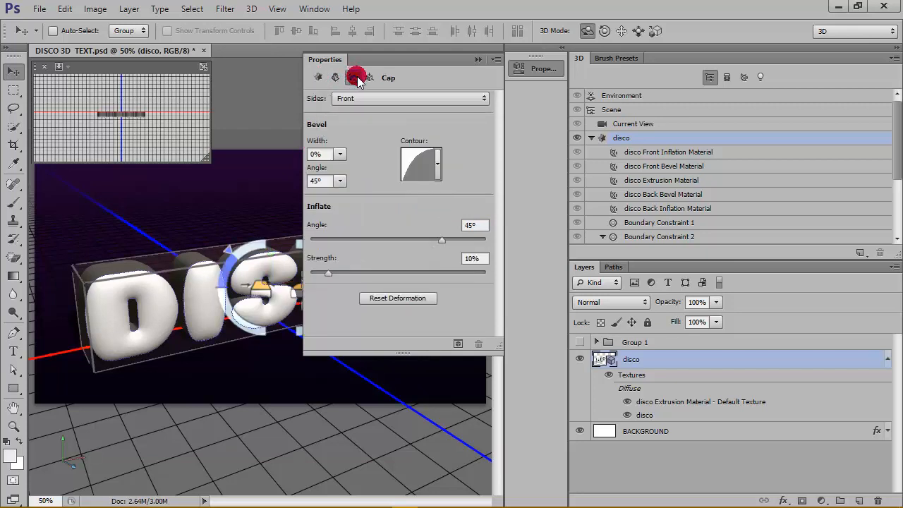
pyautogui.click(328, 155)
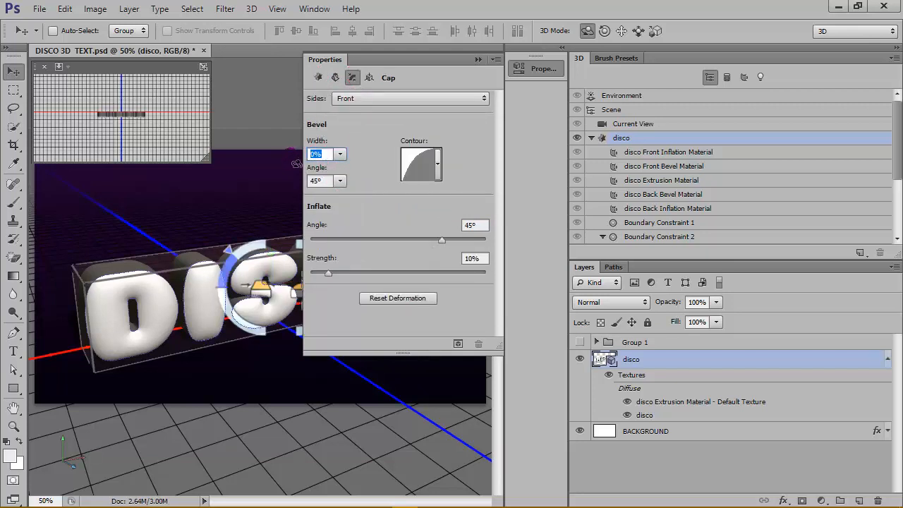
pyautogui.write('2')
pyautogui.click(416, 172)
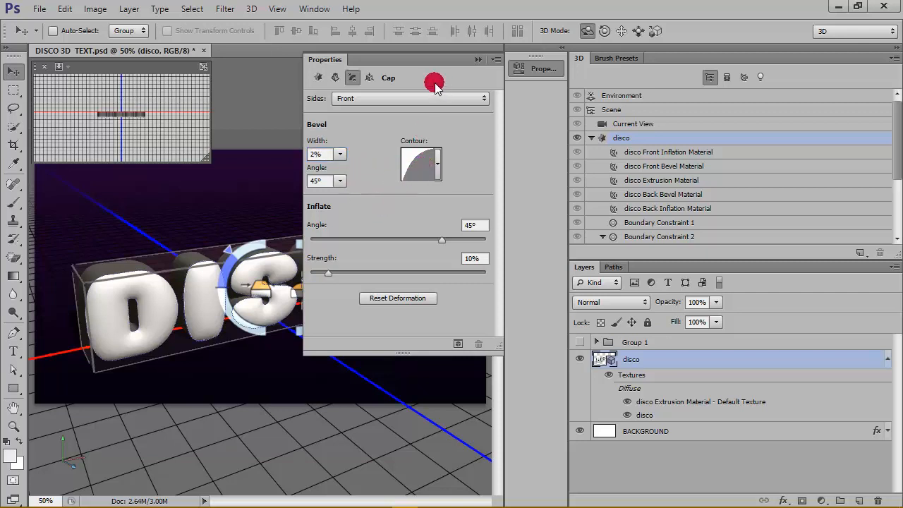
pyautogui.click(473, 61)
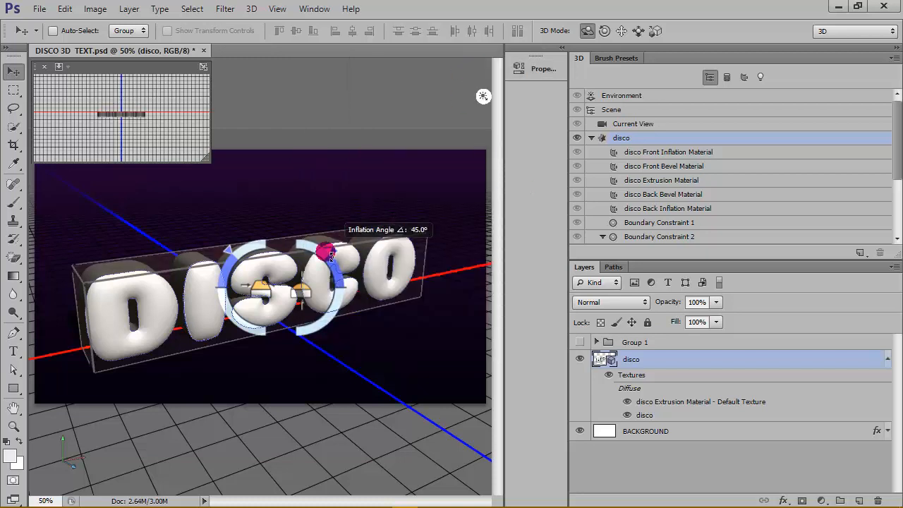
# - Set the diffuse color of all five disco materials, from Front Inflation to Back Inflation, to #808080
pyautogui.click(643, 154)
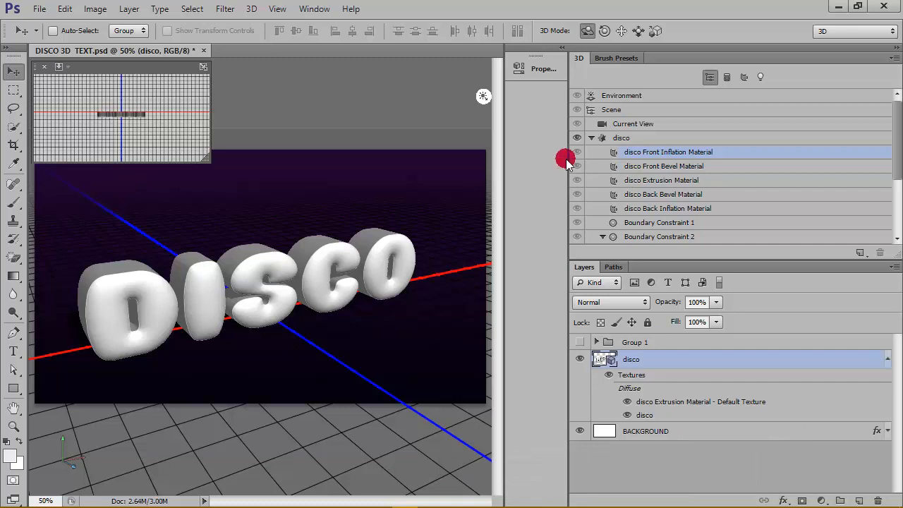
pyautogui.doubleClick(726, 155)
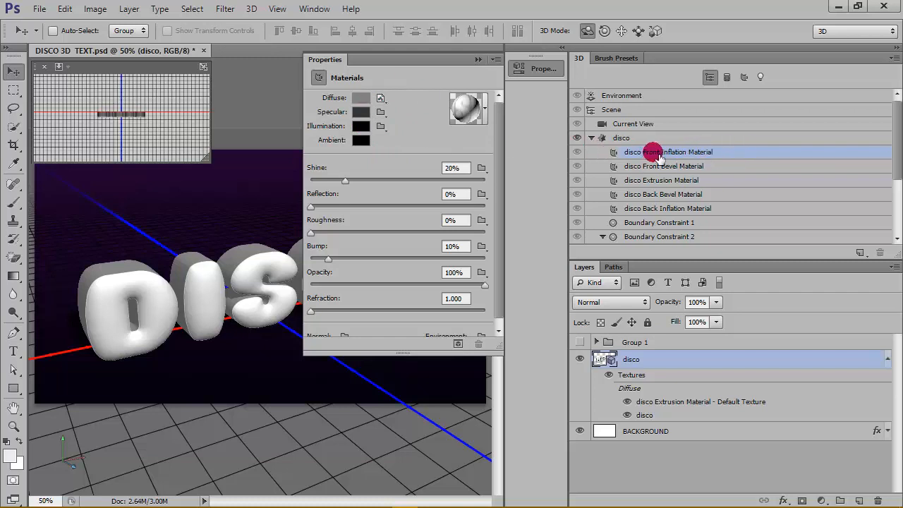
pyautogui.keyDown('shift'); pyautogui.click(716, 181); pyautogui.keyUp('shift')
pyautogui.keyDown('shift'); pyautogui.click(712, 196); pyautogui.keyUp('shift')
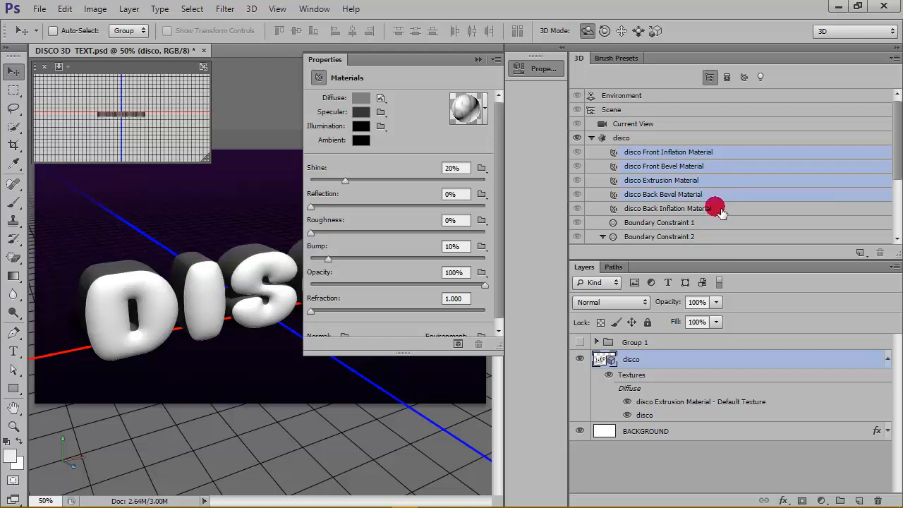
pyautogui.keyDown('shift'); pyautogui.click(695, 210); pyautogui.keyUp('shift')
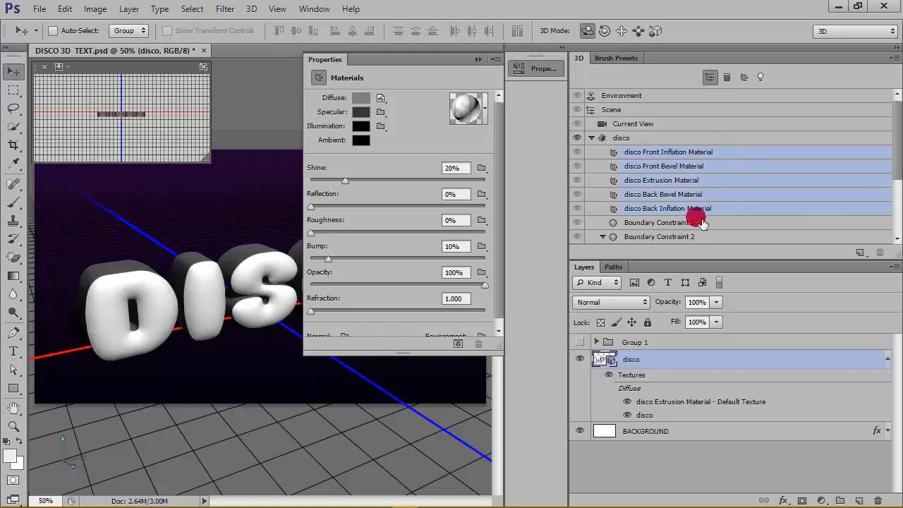
pyautogui.click(358, 99)
pyautogui.doubleClick(520, 277)
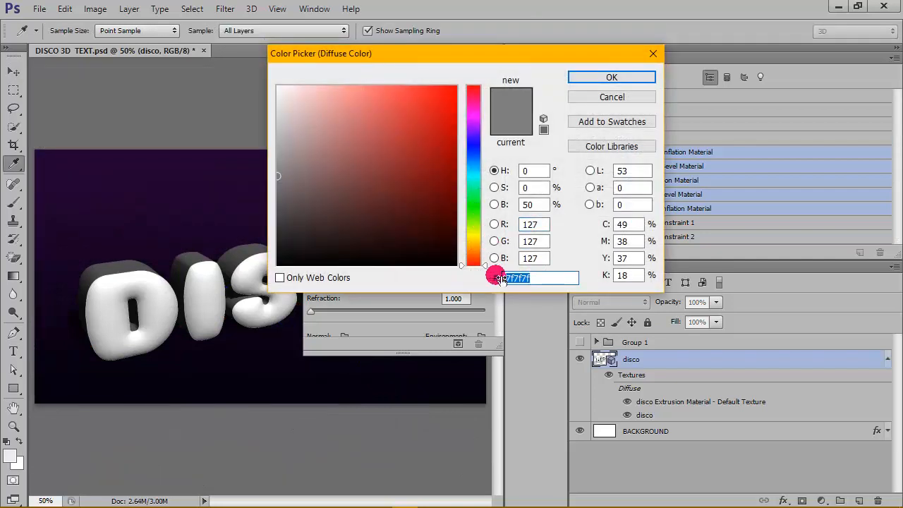
pyautogui.write('000080')
pyautogui.write('808080')
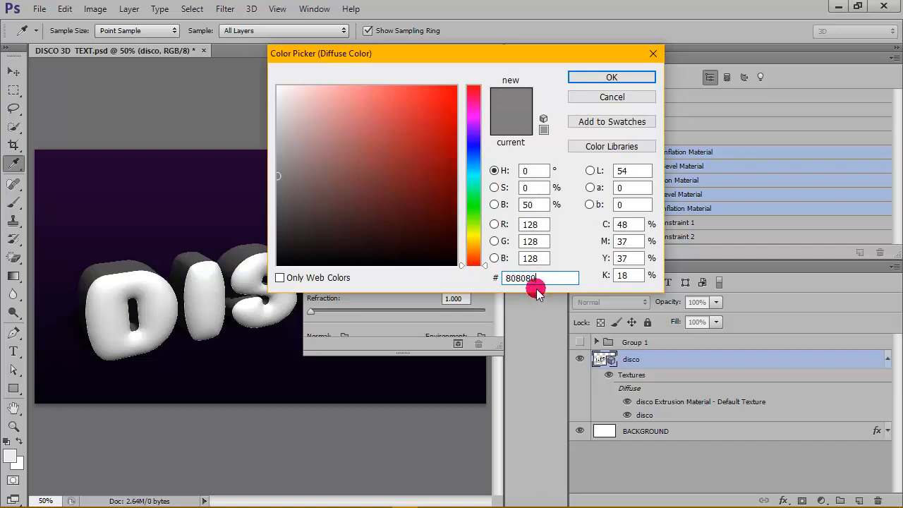
pyautogui.click(609, 77)
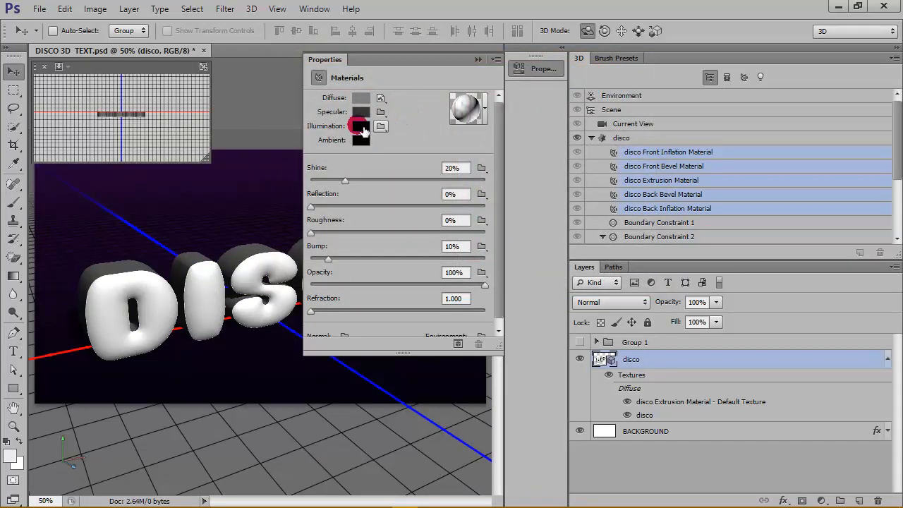
# - Set the specular color of all five selected disco materials to #878787
pyautogui.click(361, 111)
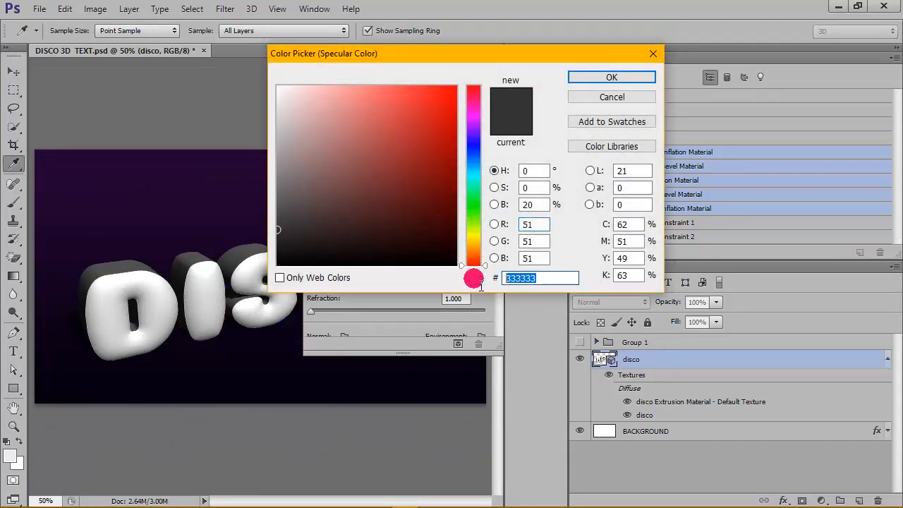
pyautogui.write('87878')
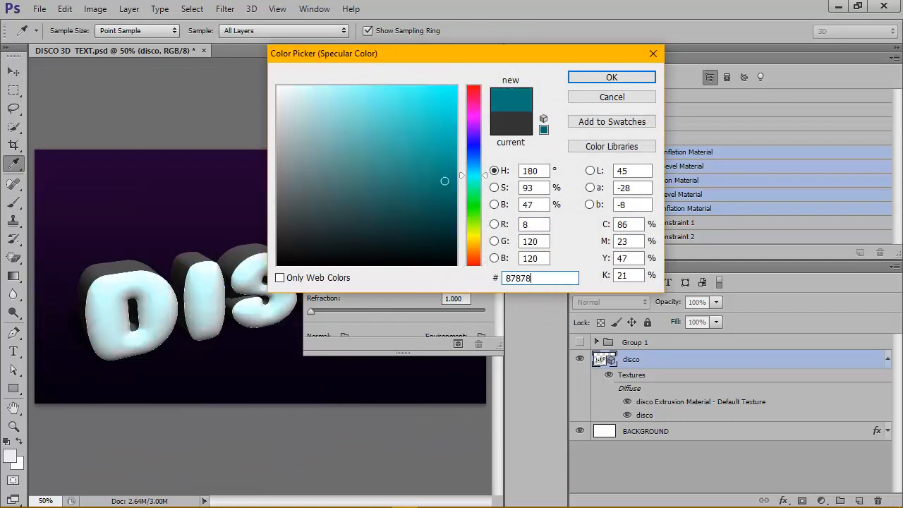
pyautogui.write('7')
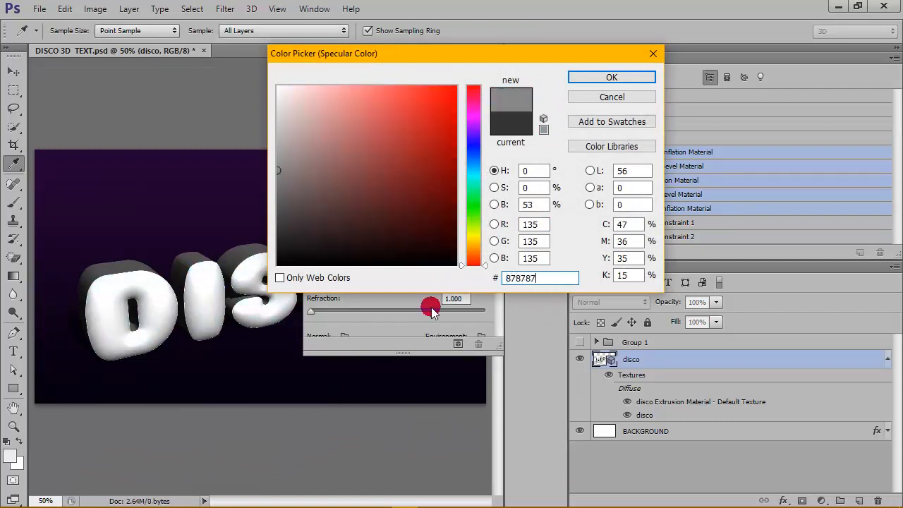
pyautogui.click(611, 78)
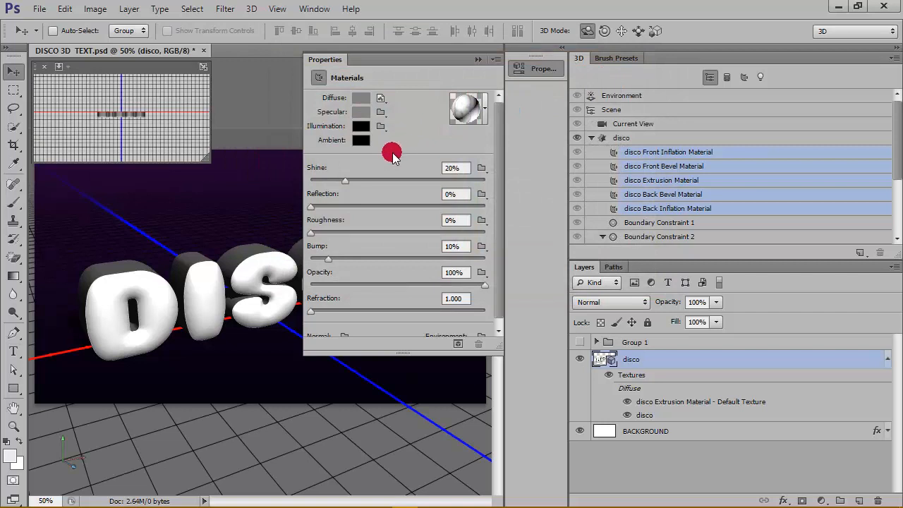
# - Set both the shine and the reflection of the five disco materials to 100%
pyautogui.click(459, 168)
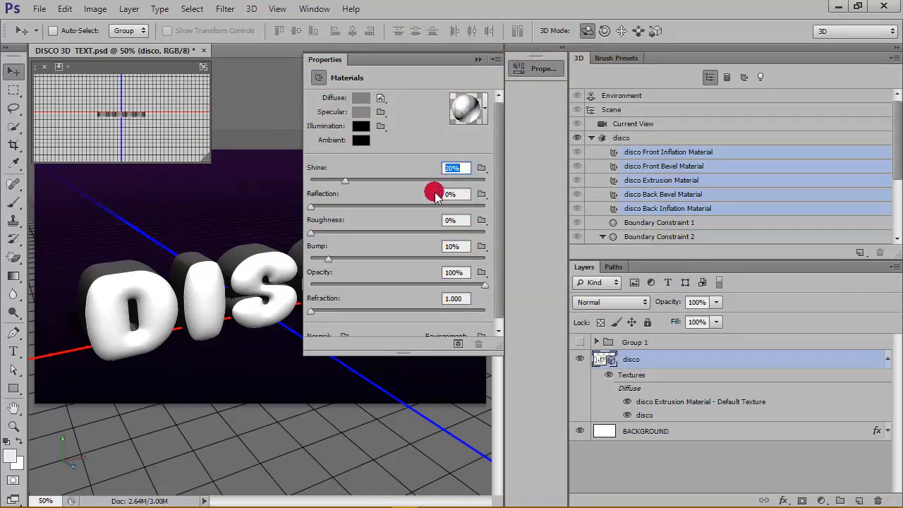
pyautogui.write('100')
pyautogui.click(458, 194)
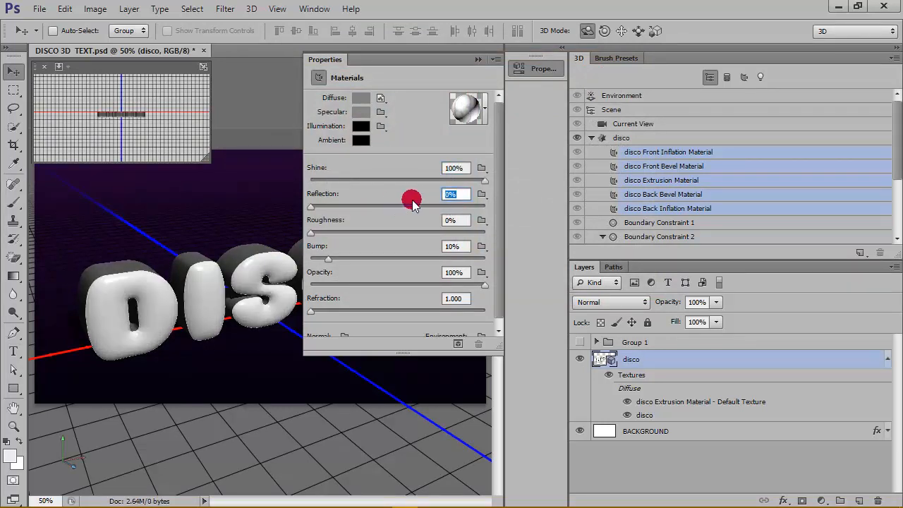
pyautogui.click(457, 194)
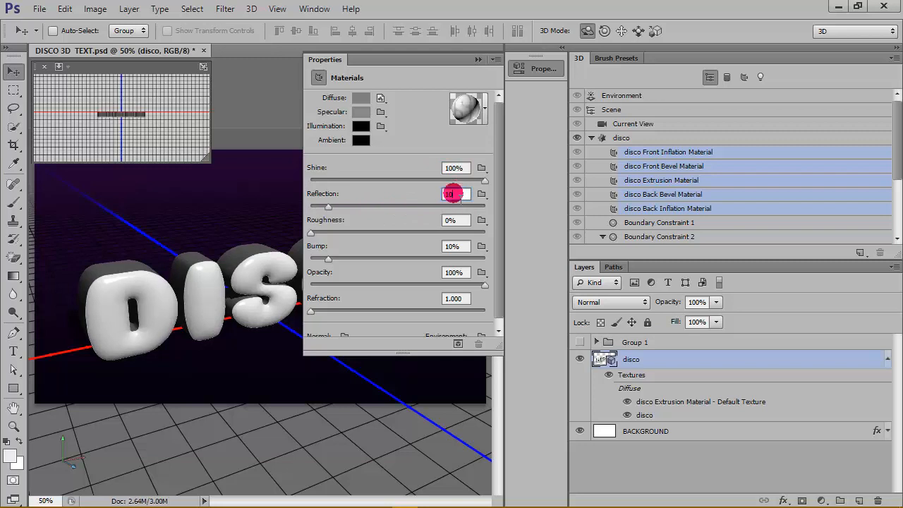
pyautogui.write('100')
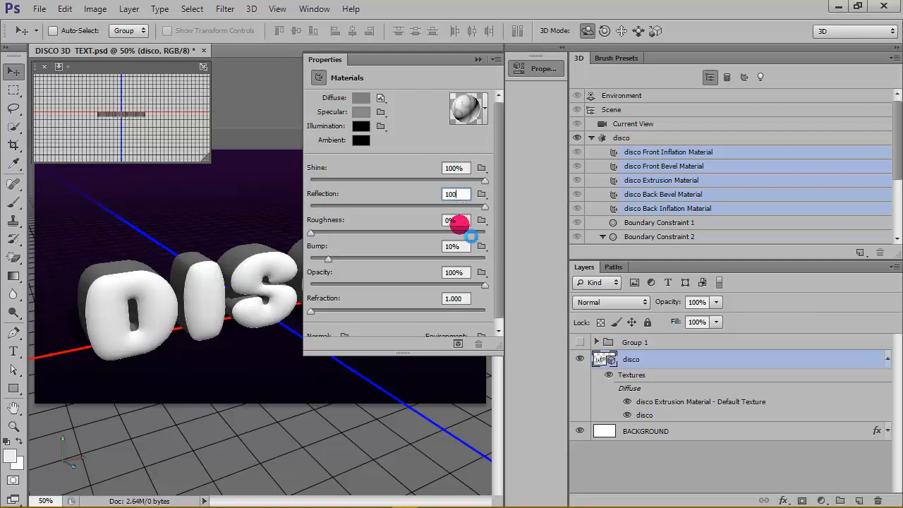
# - Set the roughness of the five disco materials to 1%
pyautogui.click(457, 220)
pyautogui.moveTo(467, 221); pyautogui.dragTo(442, 223)
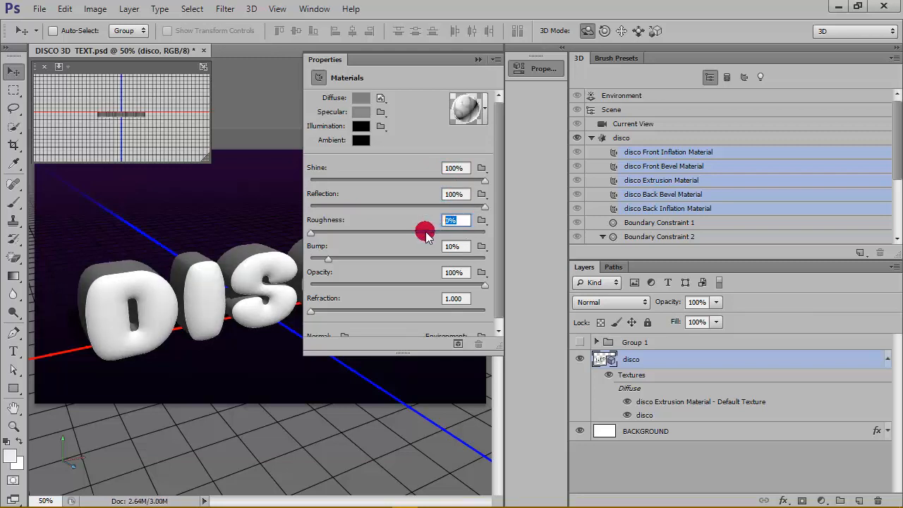
pyautogui.write('1')
pyautogui.click(460, 247)
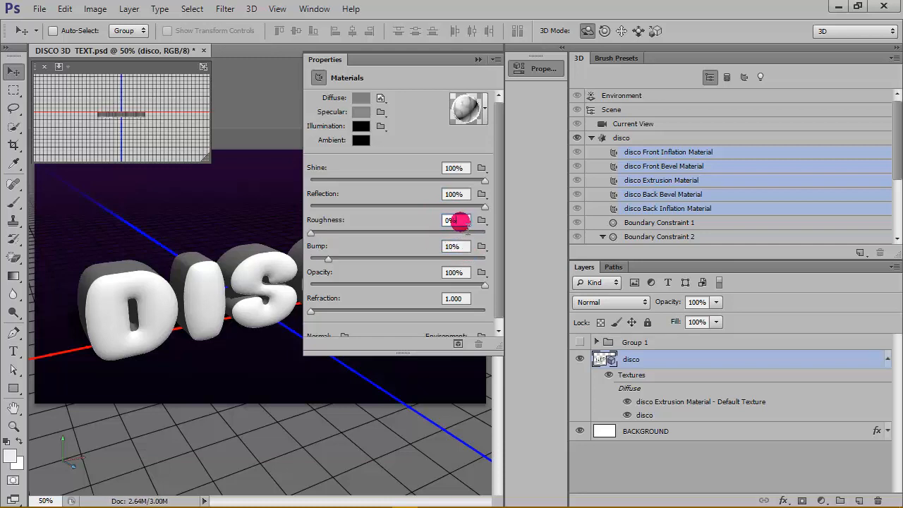
pyautogui.moveTo(459, 221); pyautogui.dragTo(437, 223)
pyautogui.write('1')
pyautogui.press('Return')
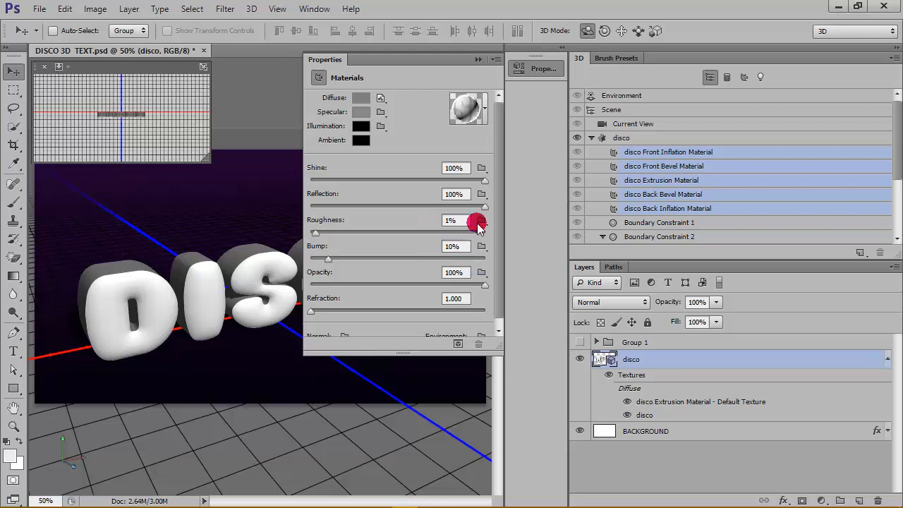
# - Set the bump of the five disco materials to 20% and their refraction to 1.299
pyautogui.click(458, 247)
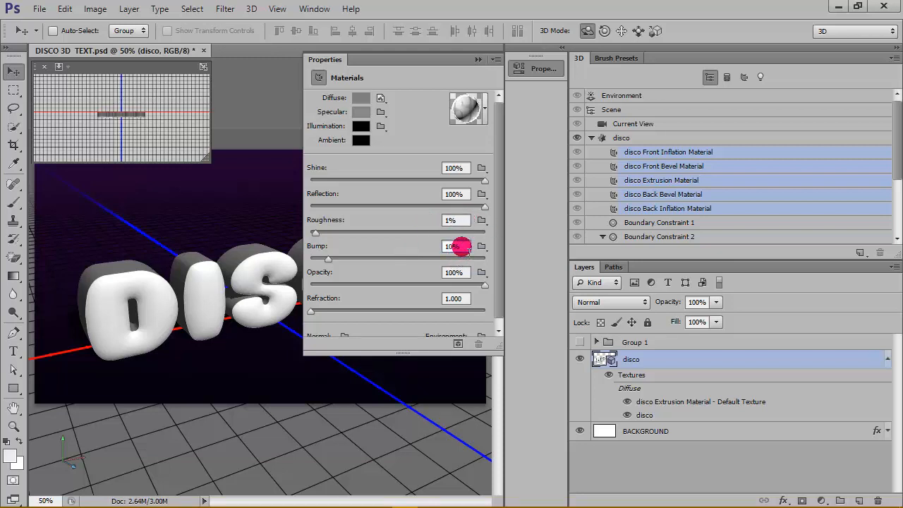
pyautogui.moveTo(461, 246); pyautogui.dragTo(442, 246)
pyautogui.write('20')
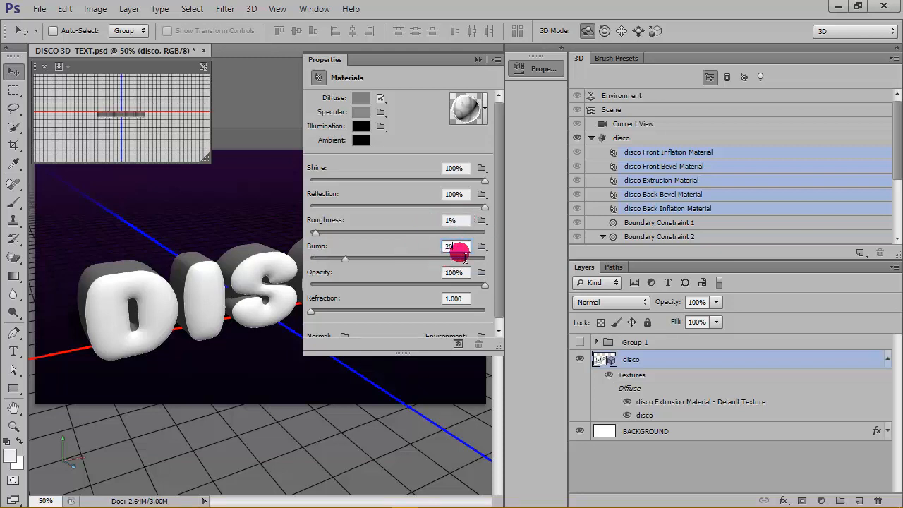
pyautogui.click(457, 298)
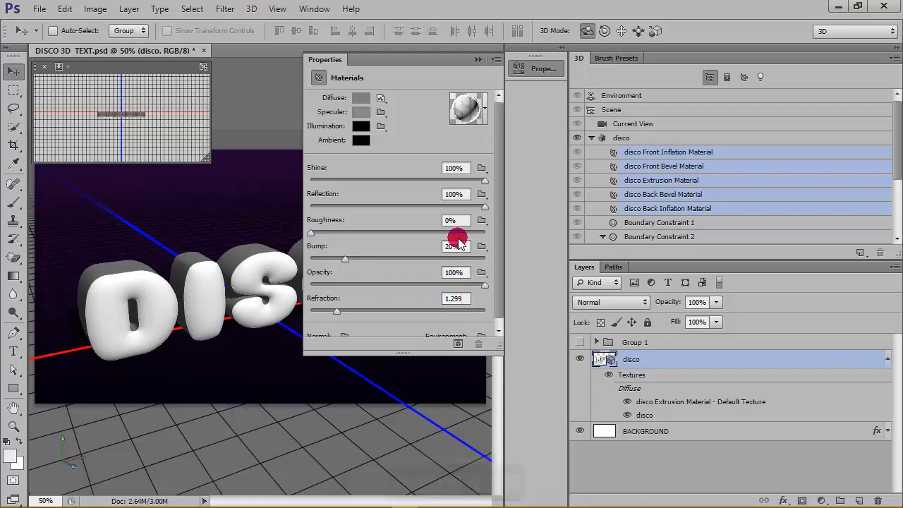
# - Change the roughness of the five disco materials to 2%
pyautogui.click(450, 223)
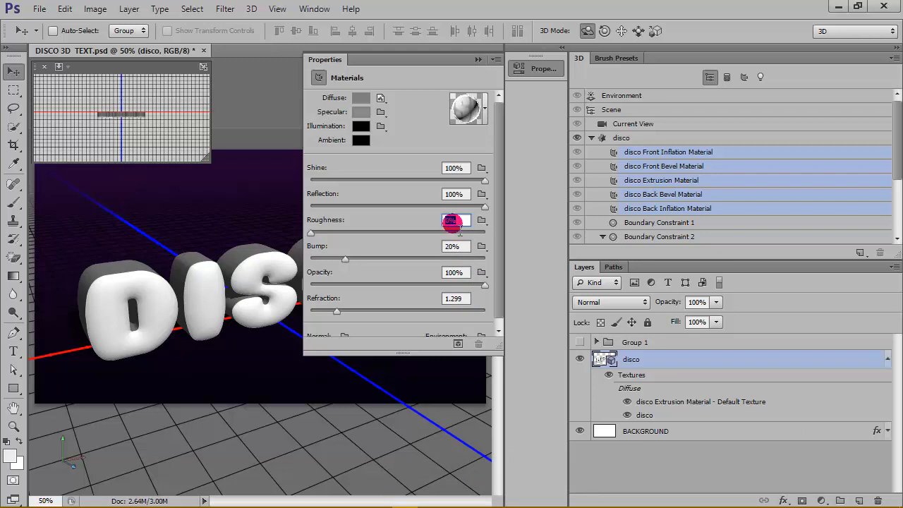
pyautogui.write('3')
pyautogui.click(457, 195)
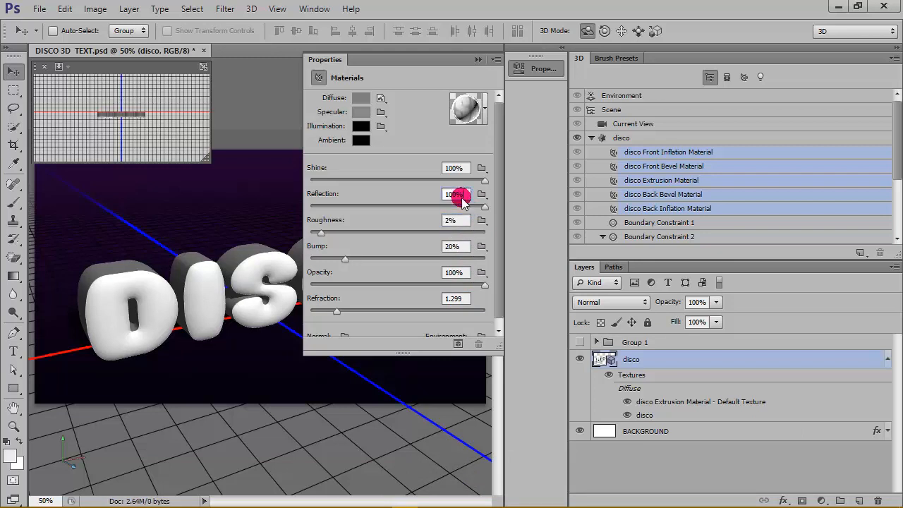
pyautogui.click(463, 225)
pyautogui.moveTo(462, 222); pyautogui.dragTo(438, 222)
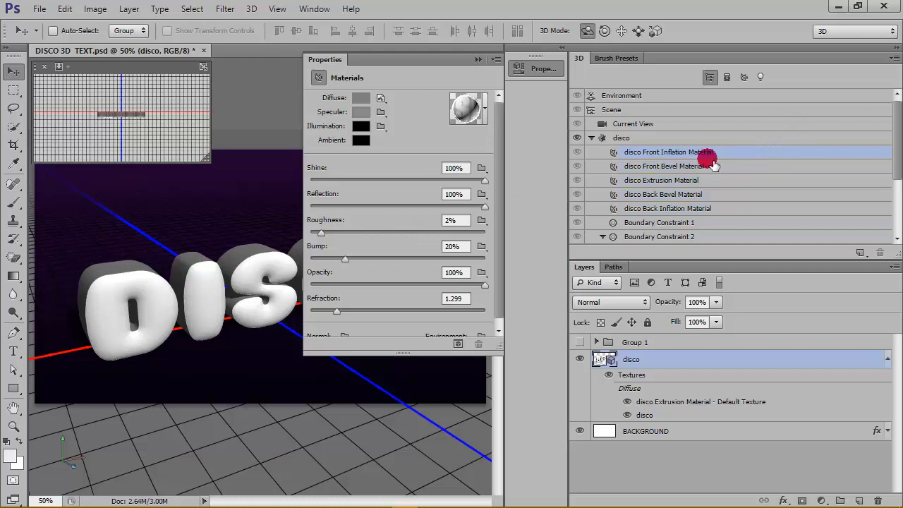
# - Load the Bump2 file as the bump texture of the disco Front Inflation Material
pyautogui.click(641, 196)
pyautogui.click(655, 180)
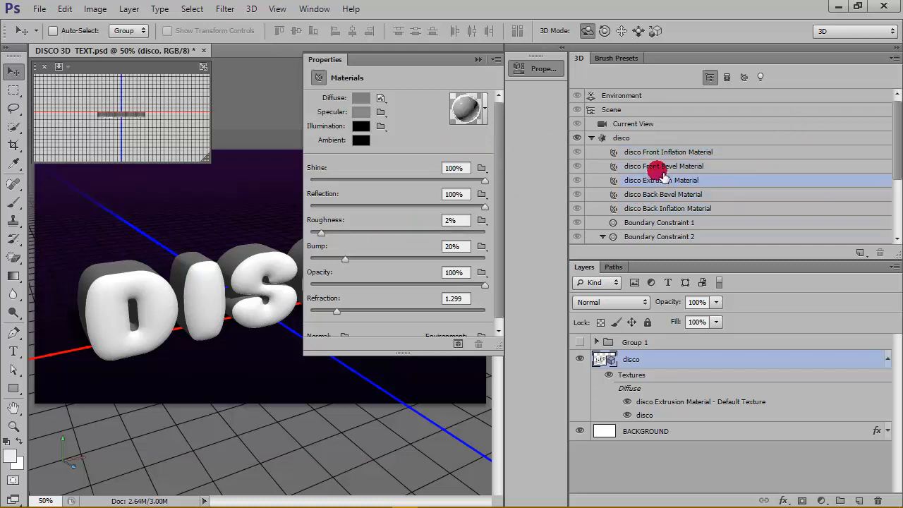
pyautogui.click(667, 166)
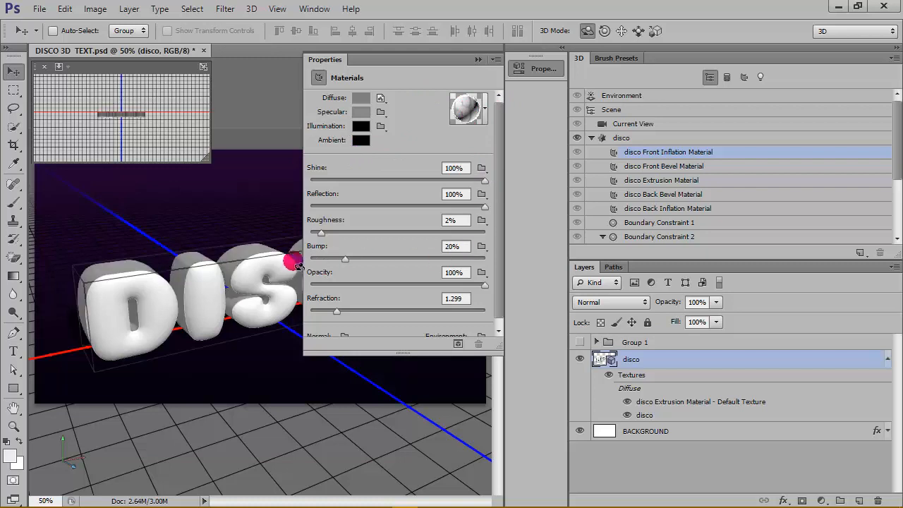
pyautogui.click(484, 248)
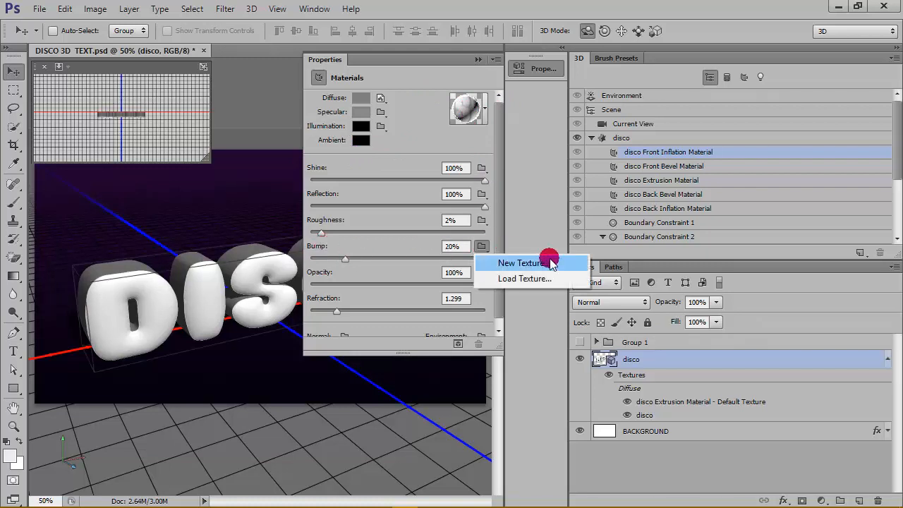
pyautogui.click(530, 281)
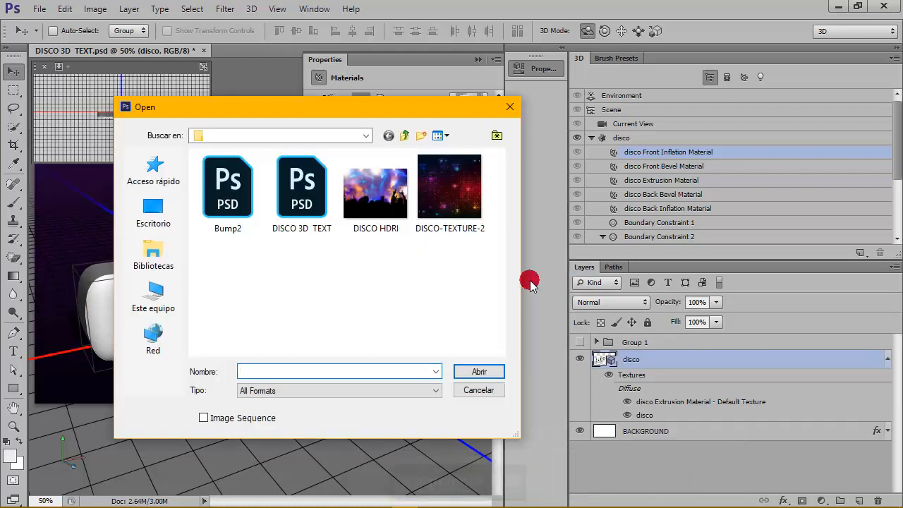
pyautogui.click(224, 187)
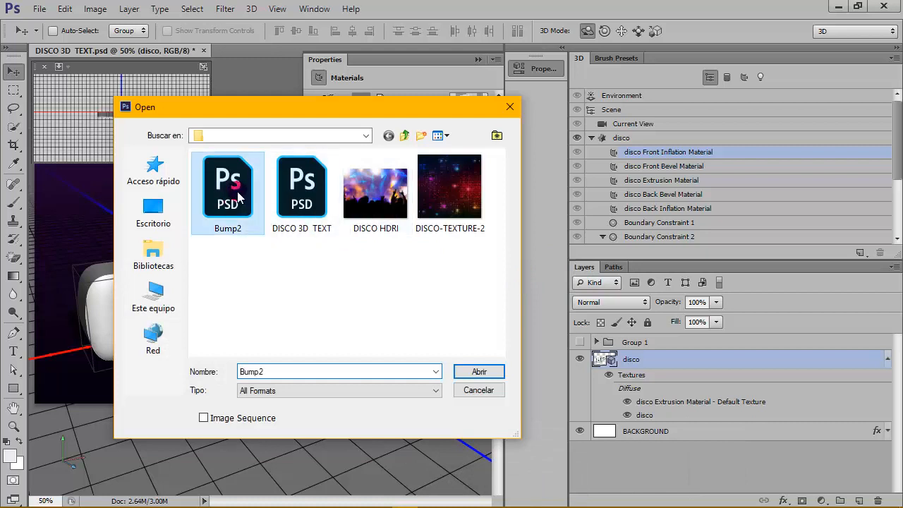
pyautogui.click(479, 370)
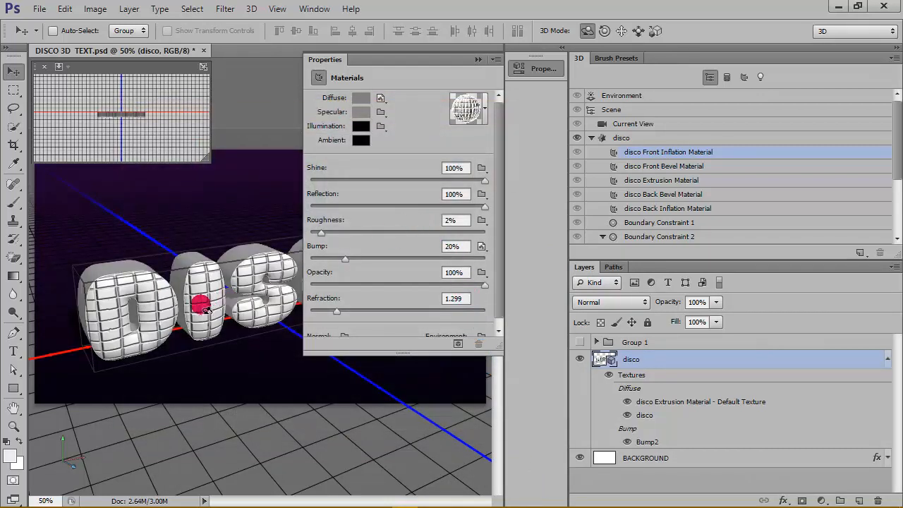
# - Set the bump texture's UV properties to U scale 476%, V scale 120%, and both U and V offsets 0%
pyautogui.click(480, 250)
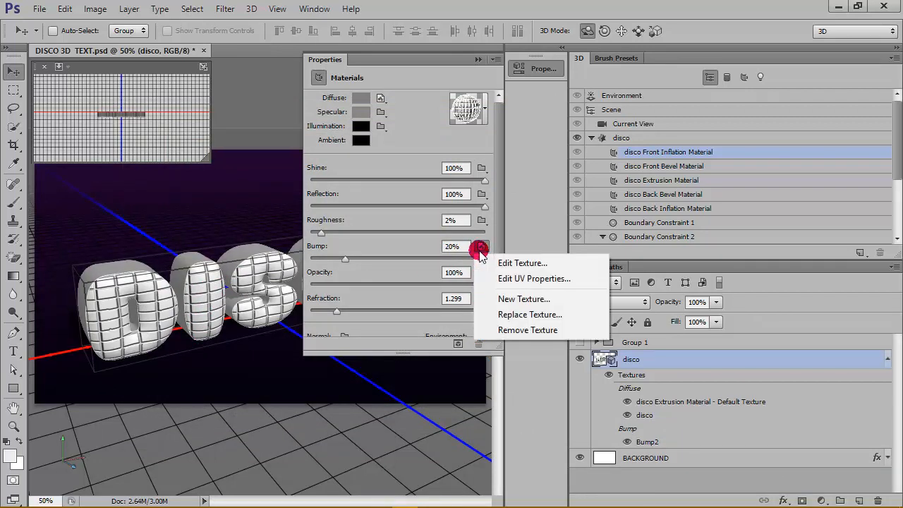
pyautogui.click(534, 278)
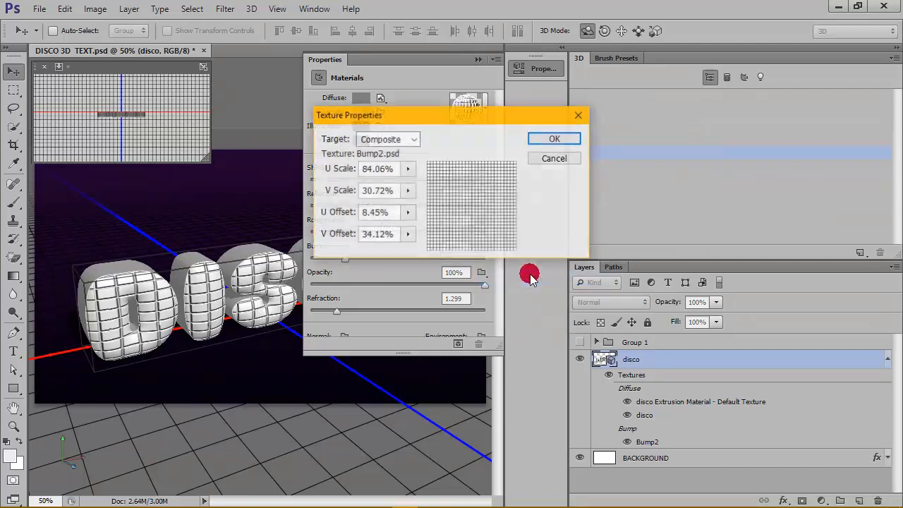
pyautogui.moveTo(473, 115); pyautogui.dragTo(517, 134)
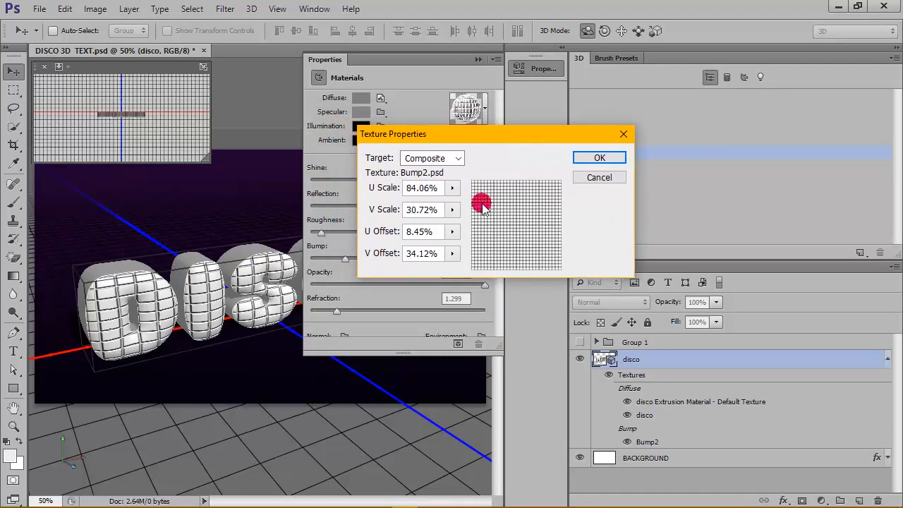
pyautogui.write('0')
pyautogui.click(428, 253)
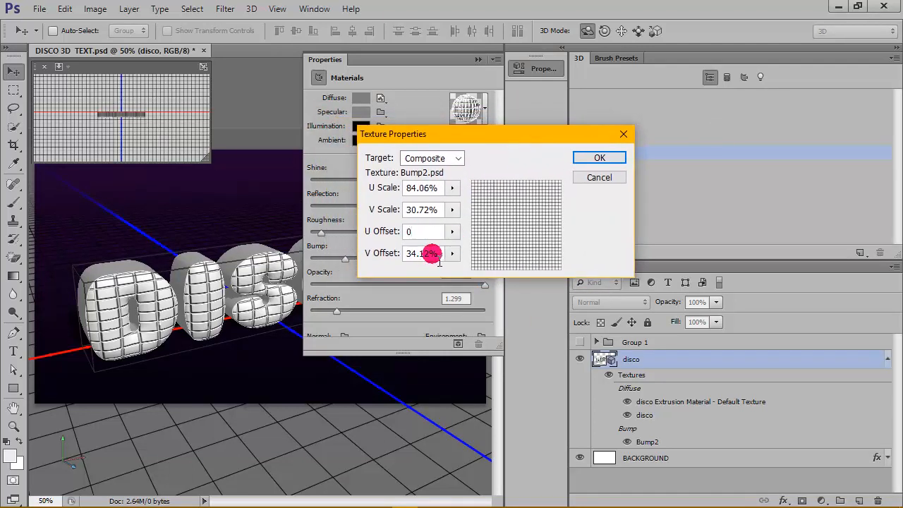
pyautogui.write('0')
pyautogui.click(432, 233)
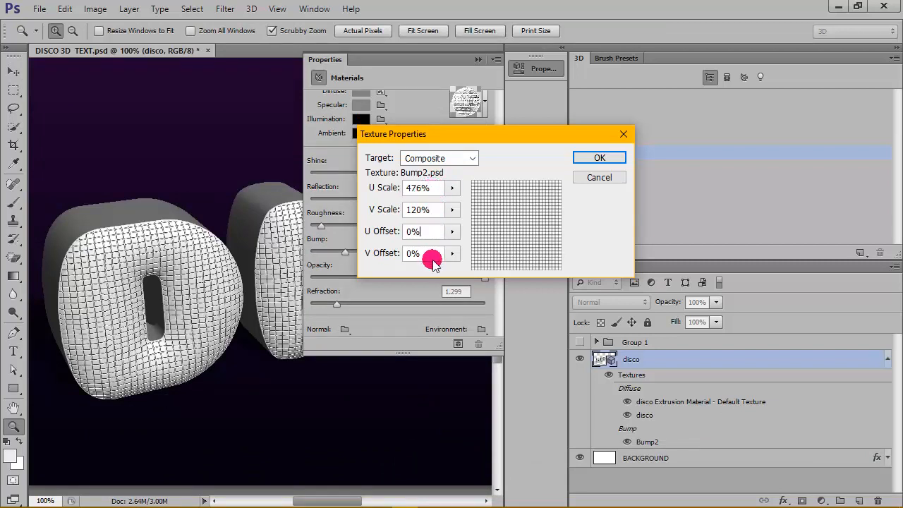
pyautogui.click(585, 156)
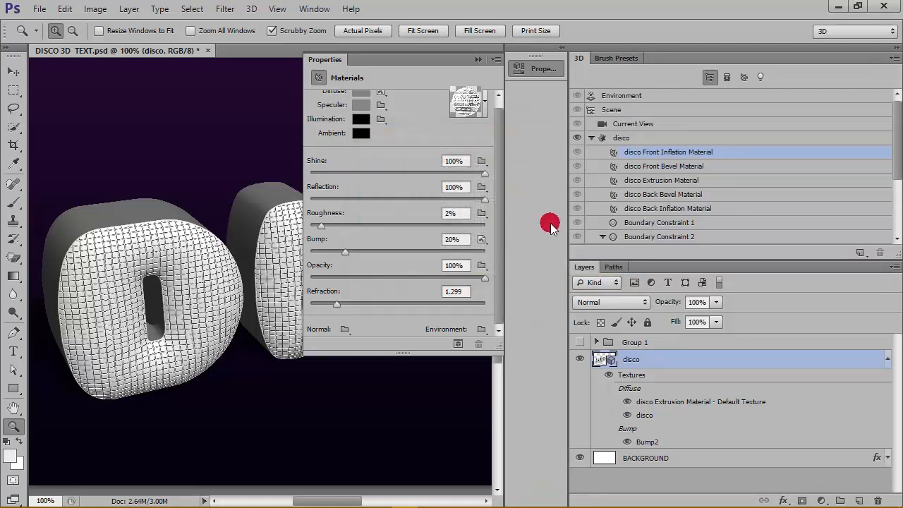
# - Save the textured front inflation material as a new material preset named disco Front Inflation Material and locate it among the presets
pyautogui.click(486, 104)
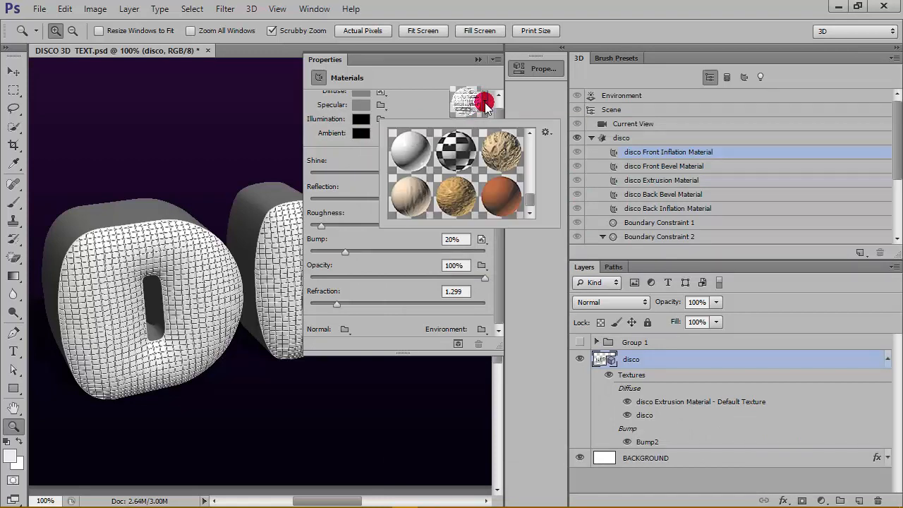
pyautogui.click(550, 134)
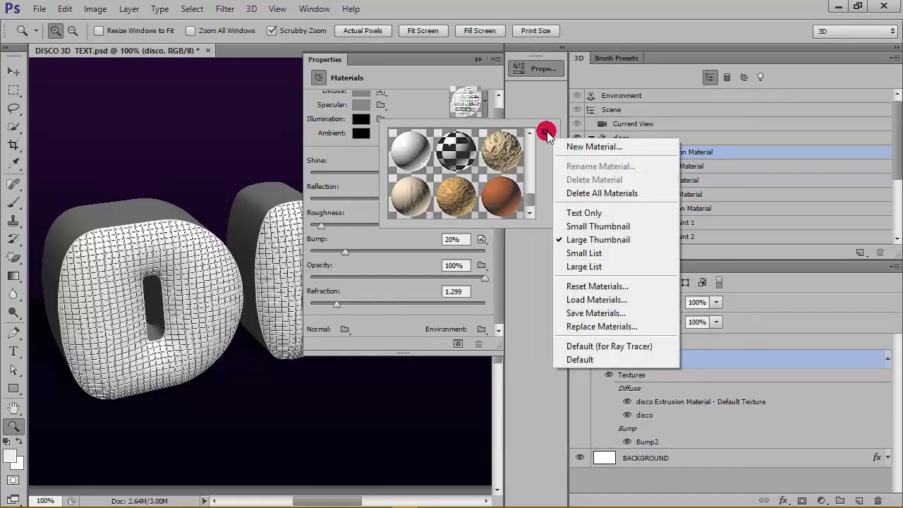
pyautogui.click(554, 145)
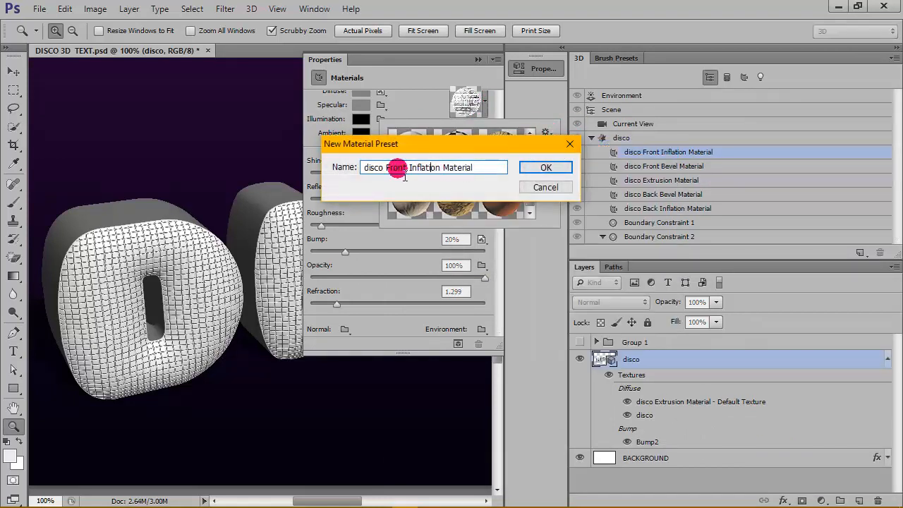
pyautogui.moveTo(412, 168); pyautogui.dragTo(449, 169)
pyautogui.click(474, 168)
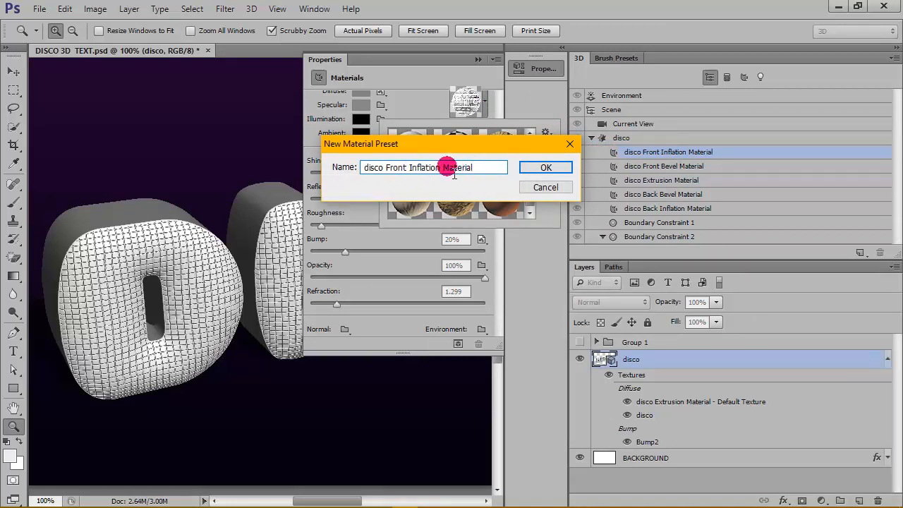
pyautogui.click(555, 169)
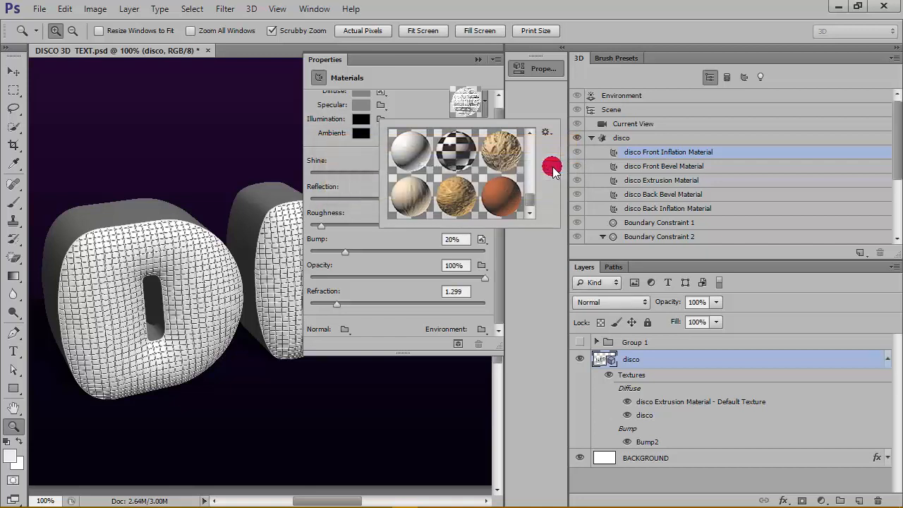
pyautogui.click(529, 212)
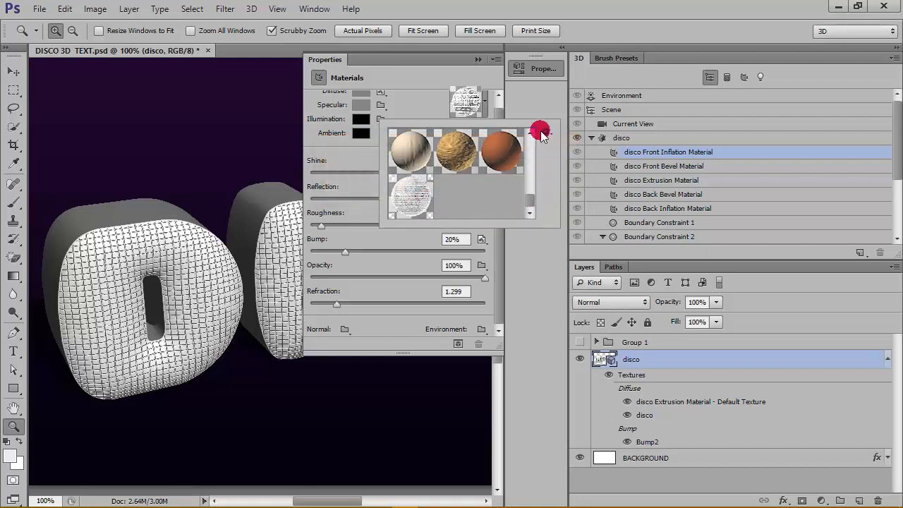
# - Apply the saved disco Front Inflation Material preset to the disco Extrusion Material
pyautogui.click(543, 108)
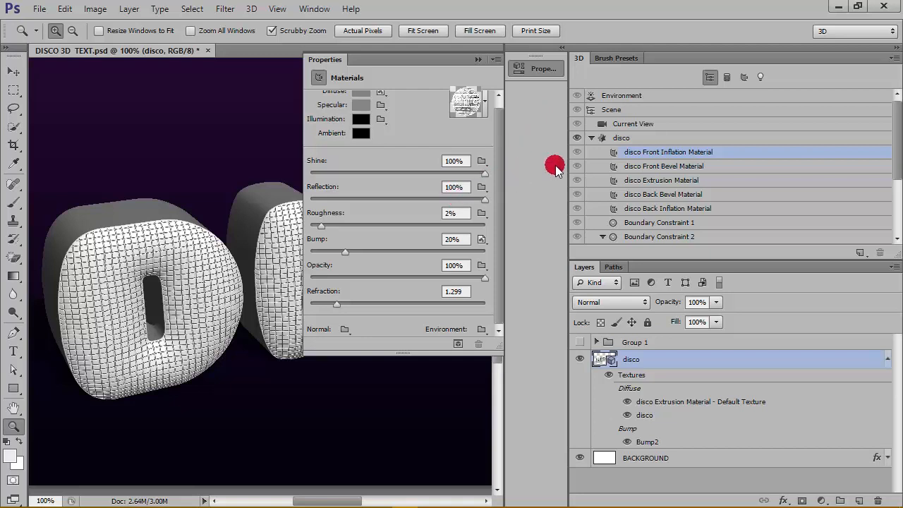
pyautogui.click(716, 168)
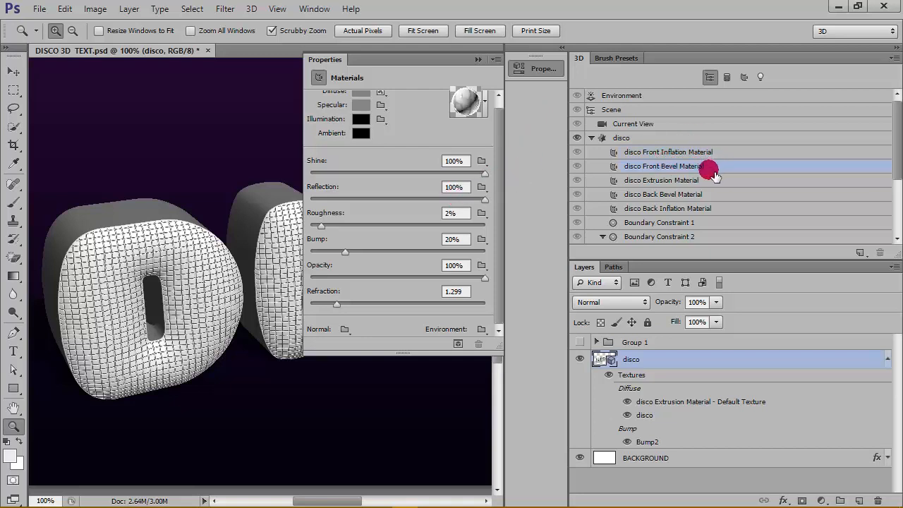
pyautogui.click(714, 180)
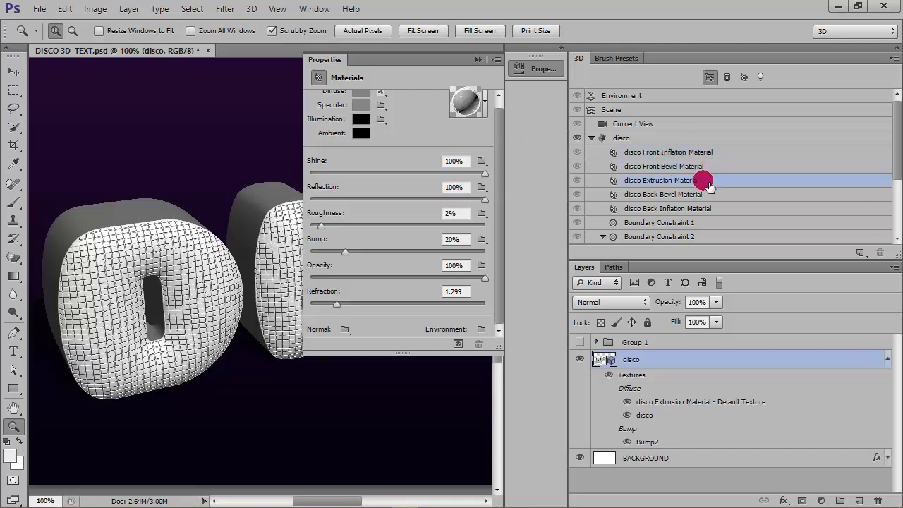
pyautogui.click(484, 101)
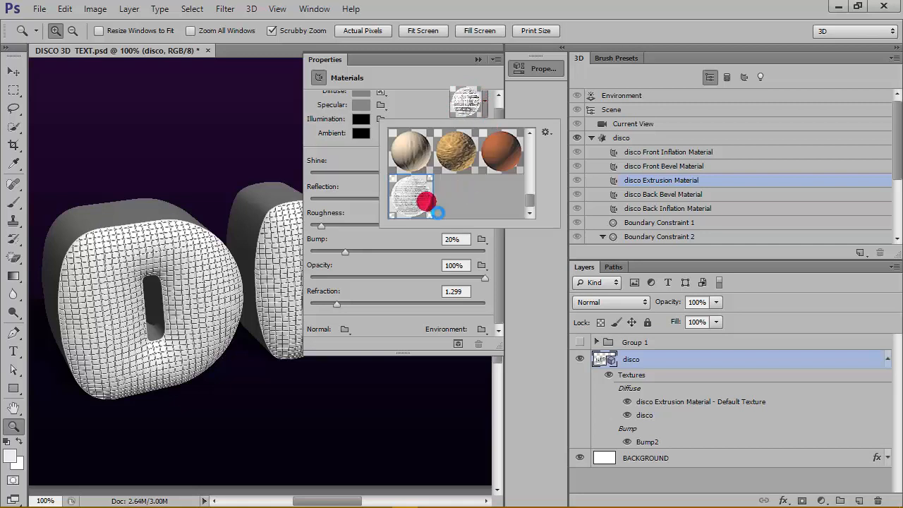
pyautogui.click(426, 203)
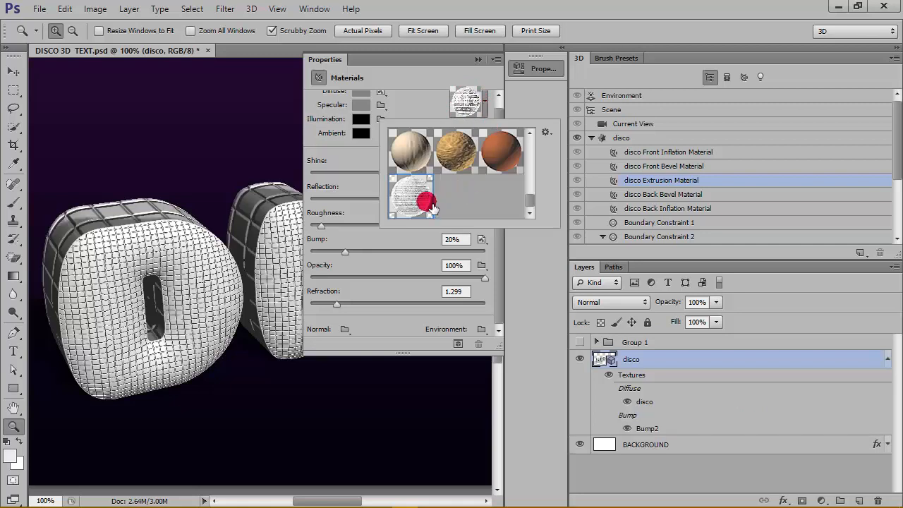
pyautogui.click(528, 240)
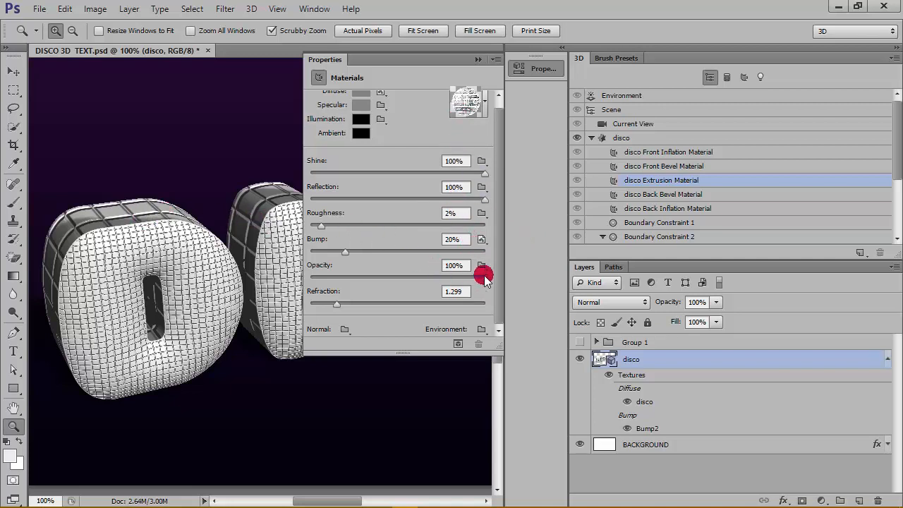
# - Set the extrusion material's bump texture UV properties to U scale -13%, V scale 490%, and both U and V offsets 50%
pyautogui.click(481, 240)
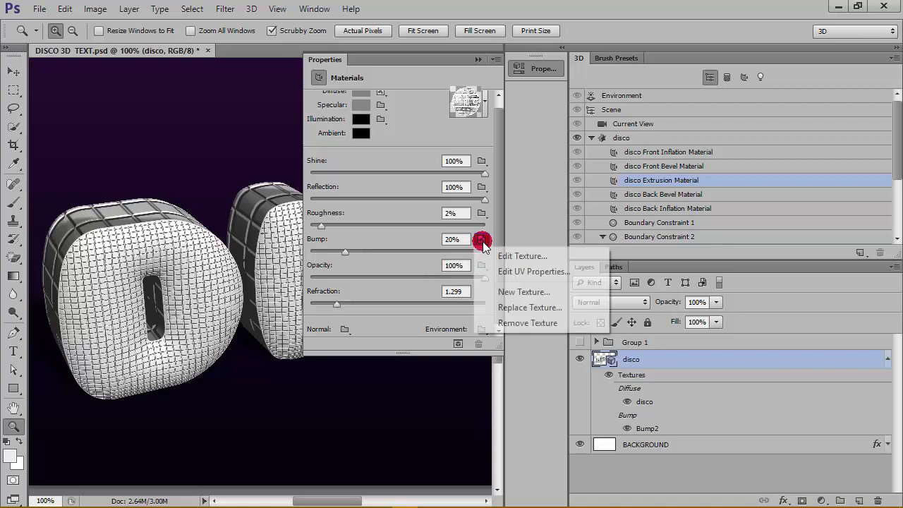
pyautogui.click(528, 272)
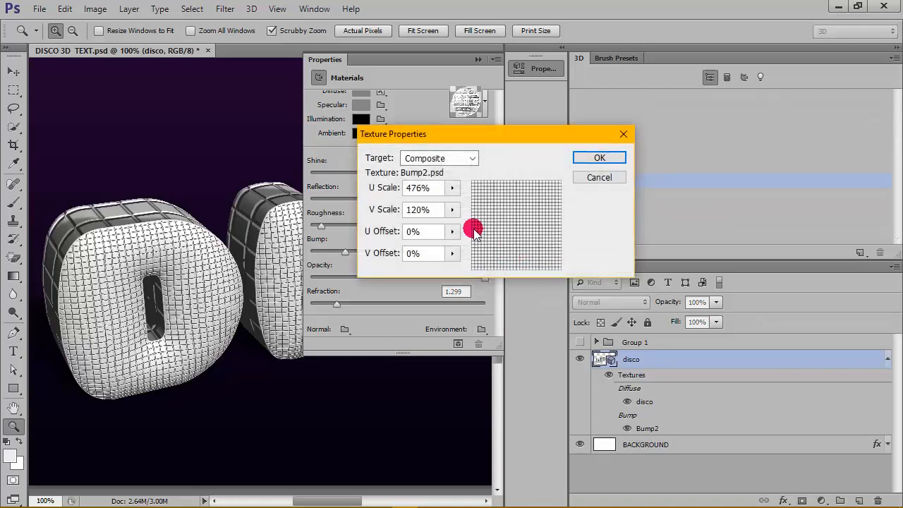
pyautogui.moveTo(456, 134); pyautogui.dragTo(526, 145)
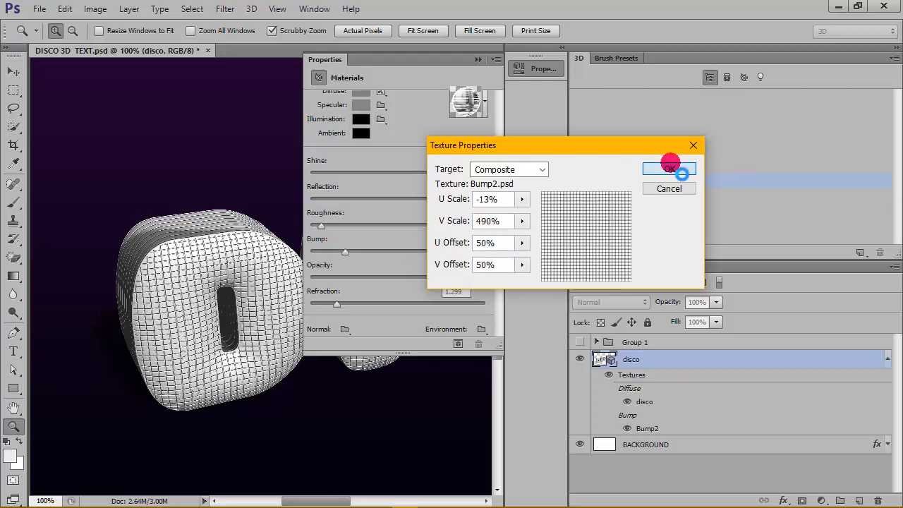
pyautogui.click(670, 168)
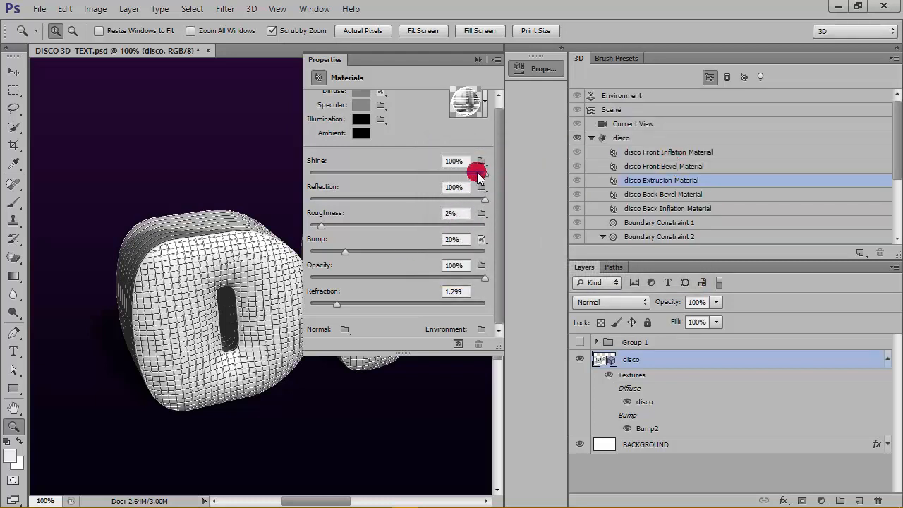
# - Change the extrusion material's bump texture scaling to U scale 20% and V scale 500%
pyautogui.moveTo(330, 498)
pyautogui.mouseDown()
pyautogui.moveTo(397, 499)
pyautogui.moveTo(324, 496)
pyautogui.mouseUp()
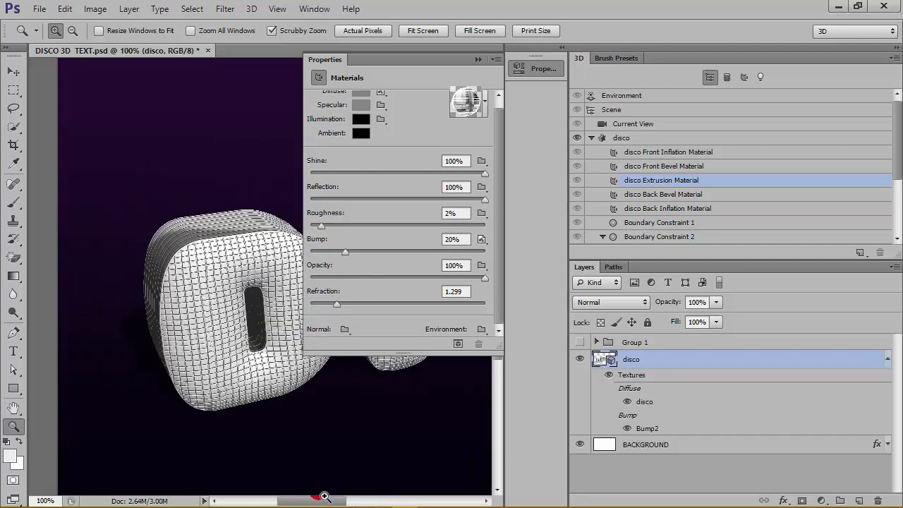
pyautogui.click(480, 242)
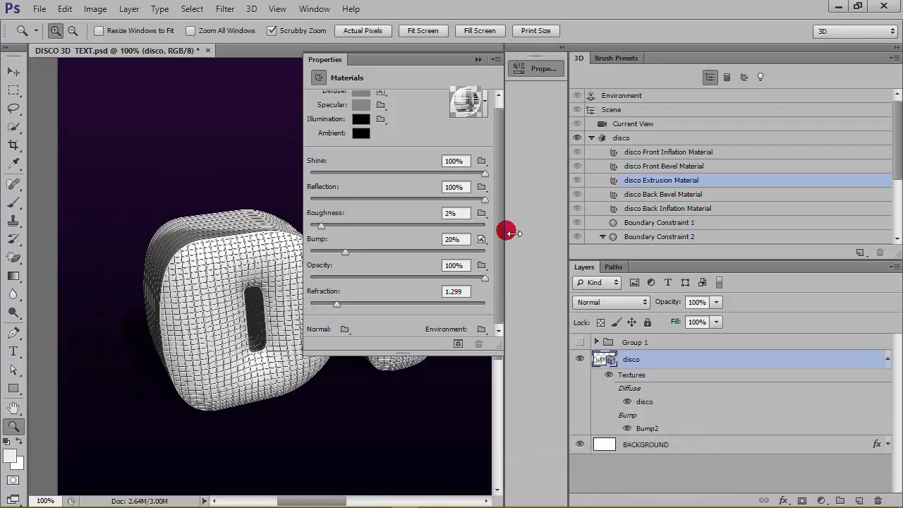
pyautogui.click(483, 241)
pyautogui.click(523, 269)
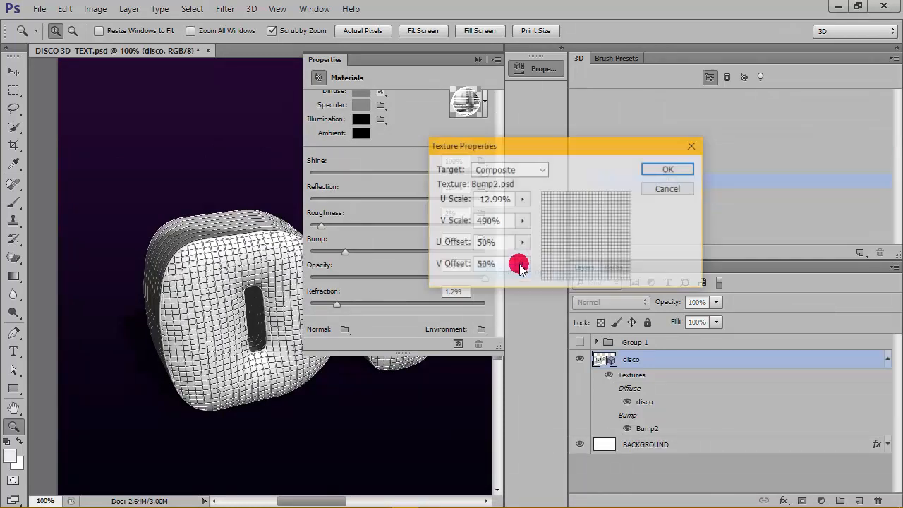
pyautogui.click(505, 199)
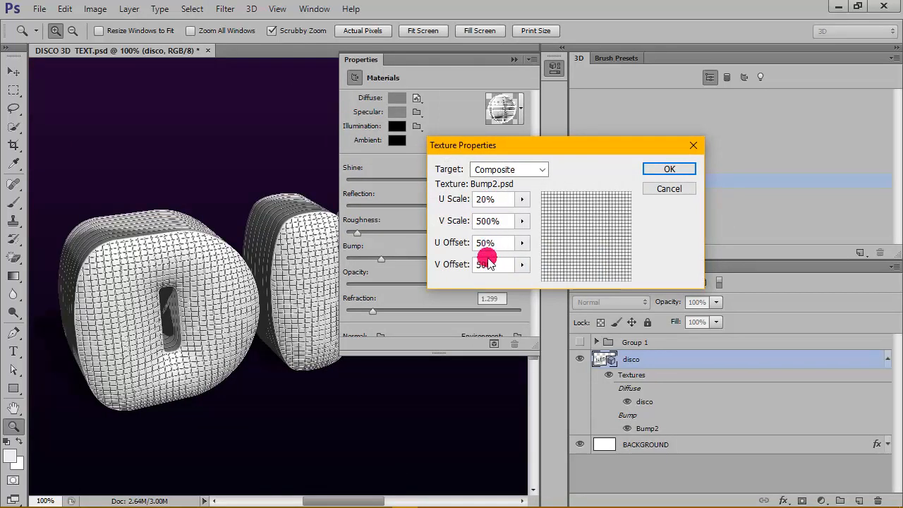
pyautogui.click(672, 168)
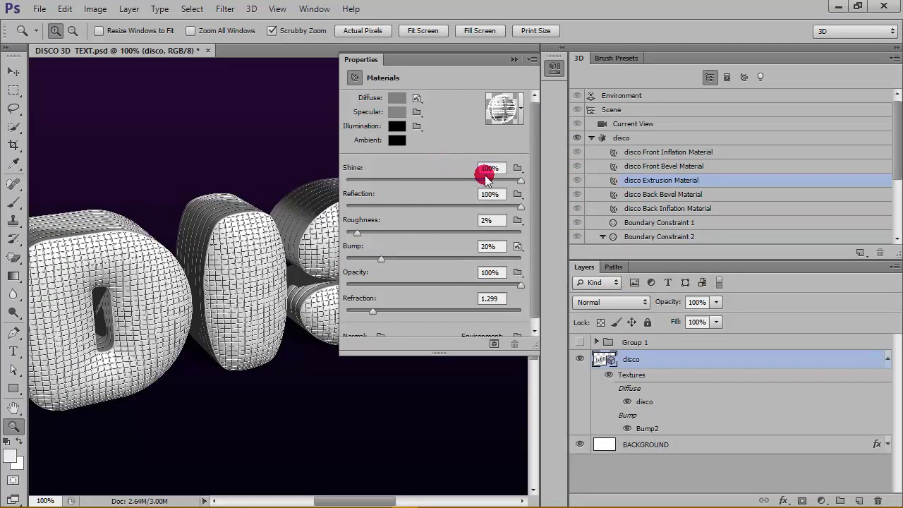
# - Save the disco Extrusion Material as a new material preset named disco 2Material
pyautogui.click(521, 109)
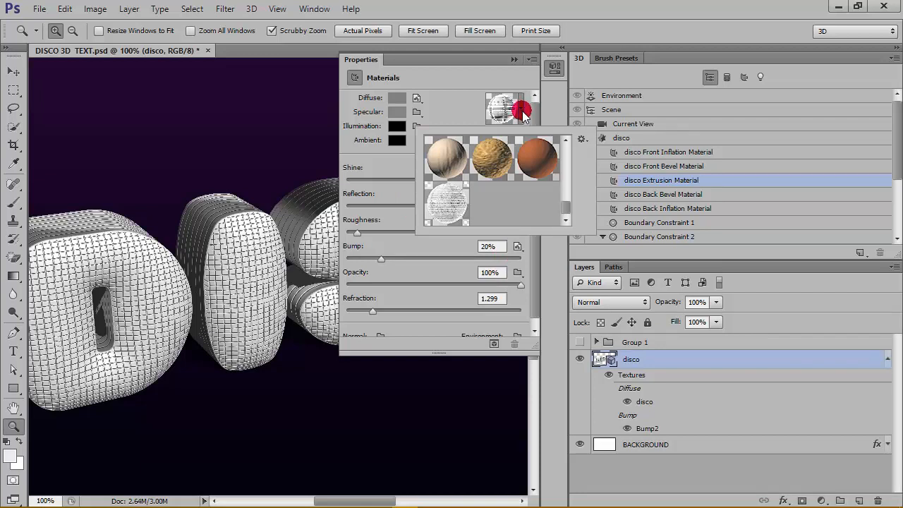
pyautogui.click(581, 139)
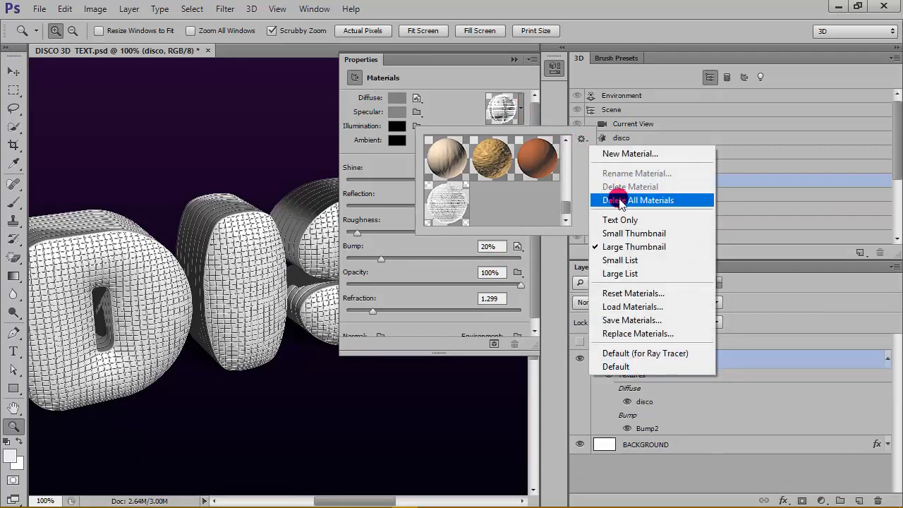
pyautogui.click(627, 153)
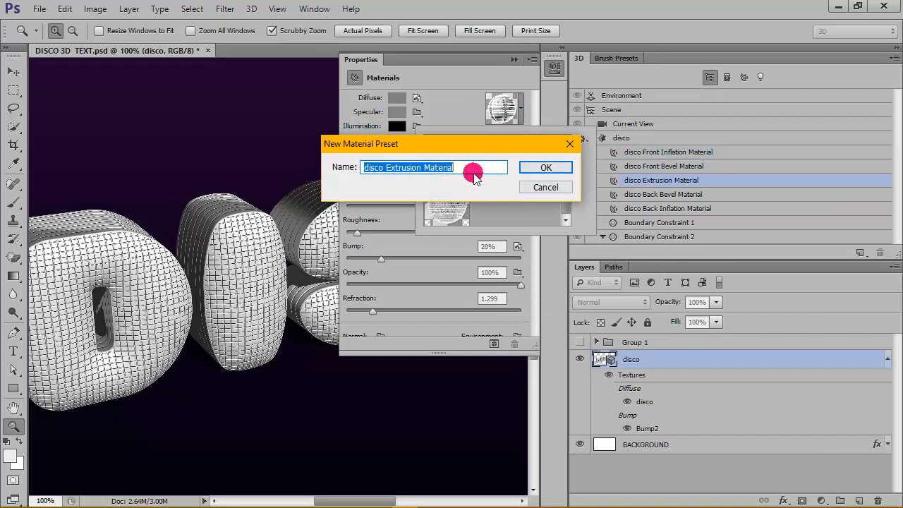
pyautogui.click(469, 169)
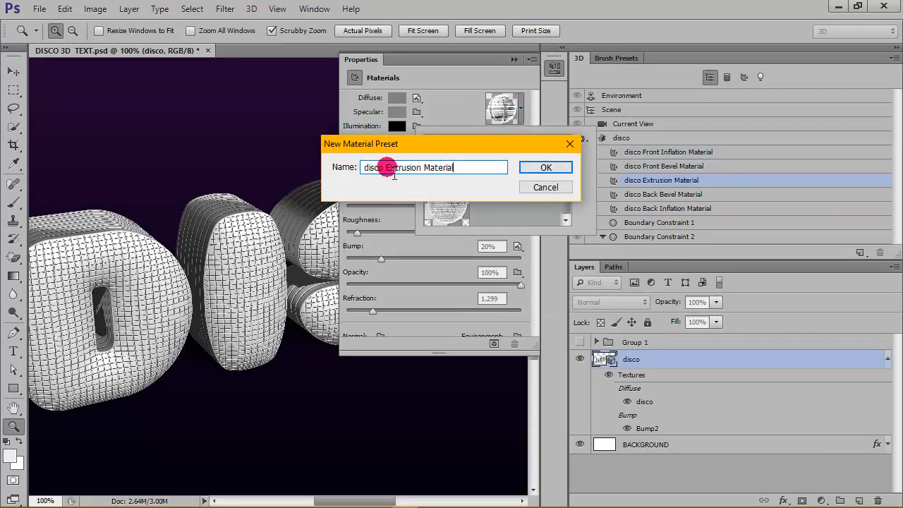
pyautogui.moveTo(392, 170); pyautogui.dragTo(423, 171)
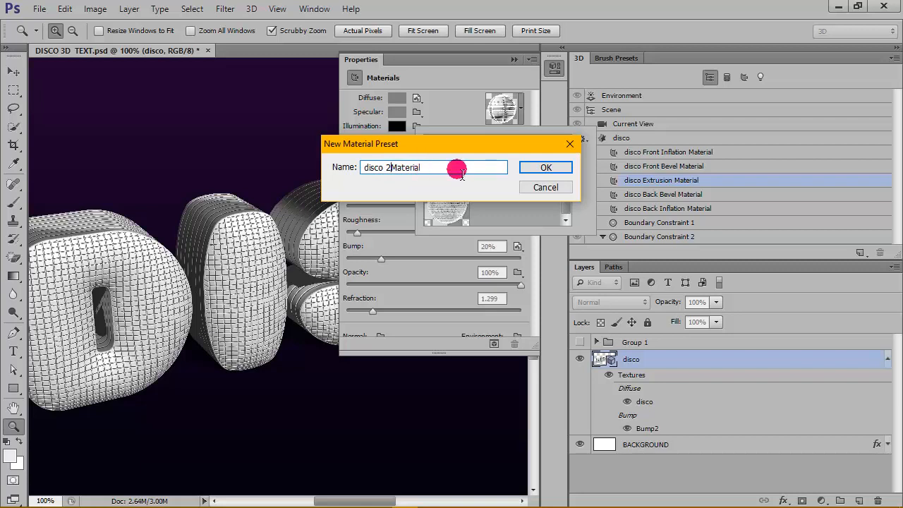
pyautogui.click(530, 170)
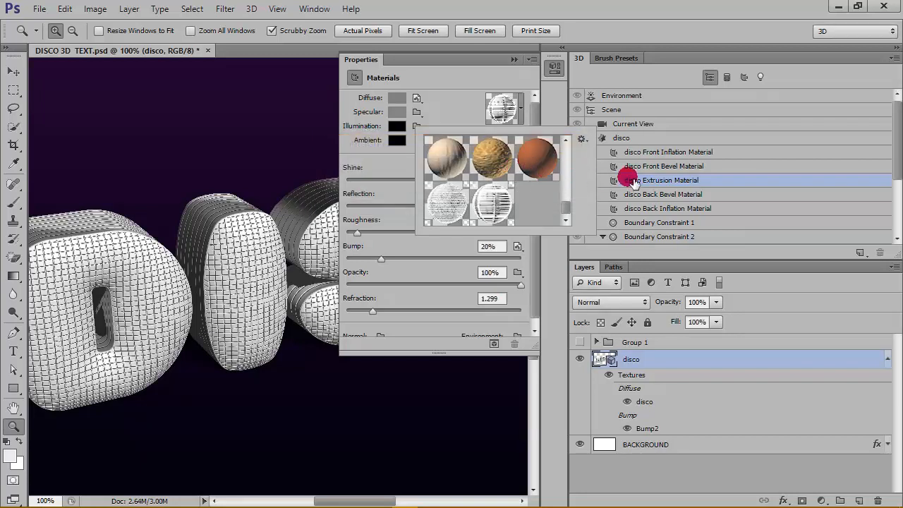
# - Apply the disco 2Material preset to the disco Front Bevel, Back Bevel and Back Inflation materials together, then collapse the material properties
pyautogui.click(671, 169)
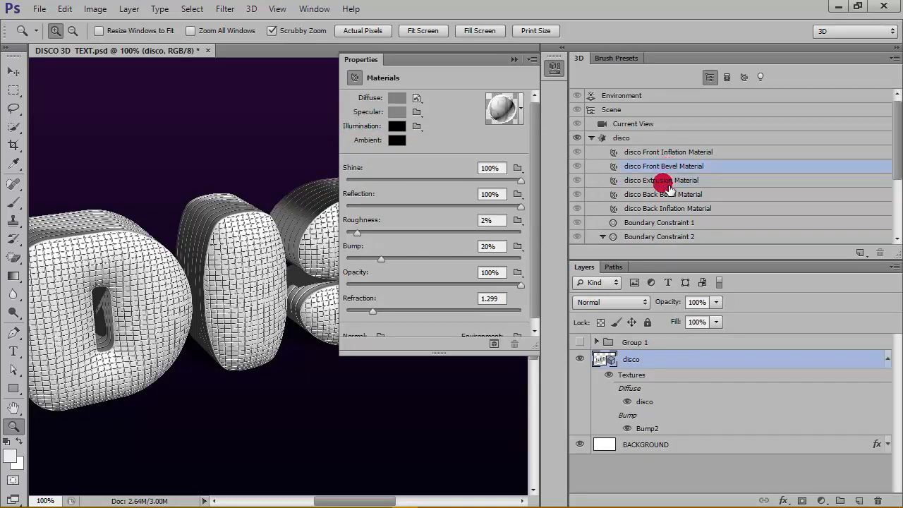
pyautogui.keyDown('ctrl'); pyautogui.click(667, 195); pyautogui.keyUp('ctrl')
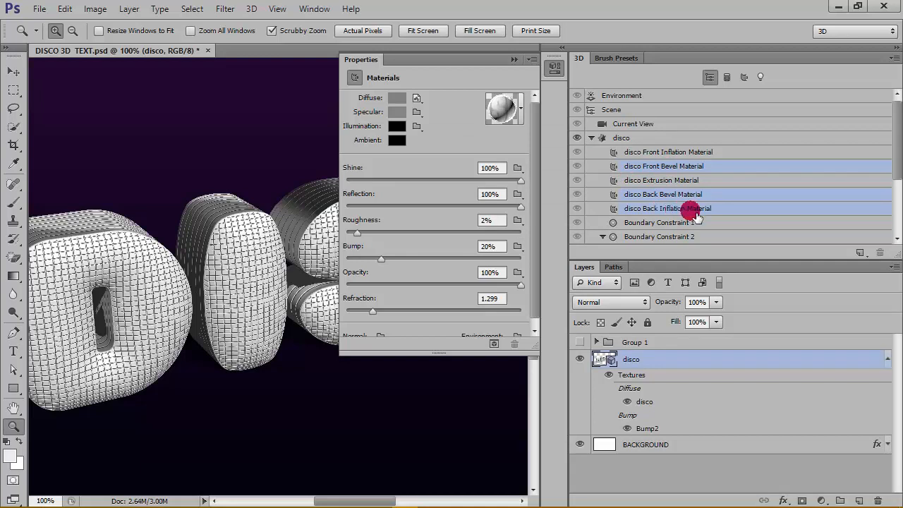
pyautogui.click(518, 107)
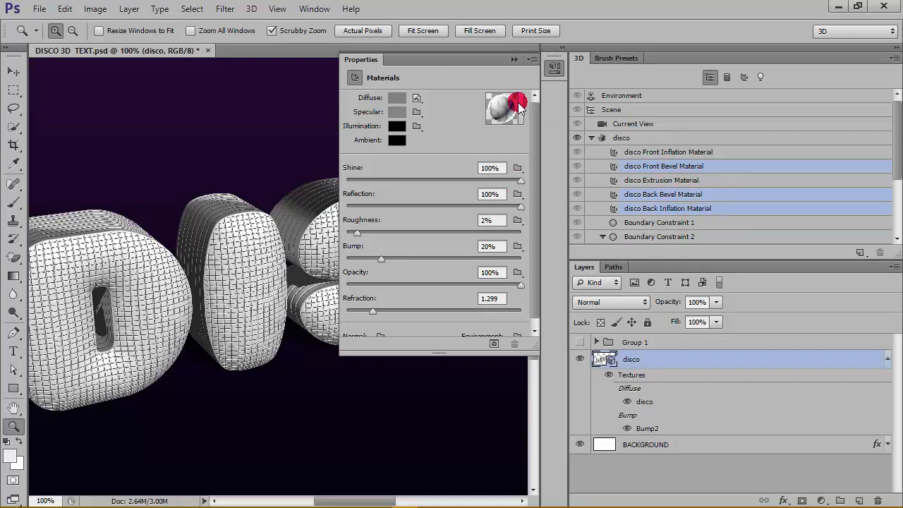
pyautogui.click(492, 204)
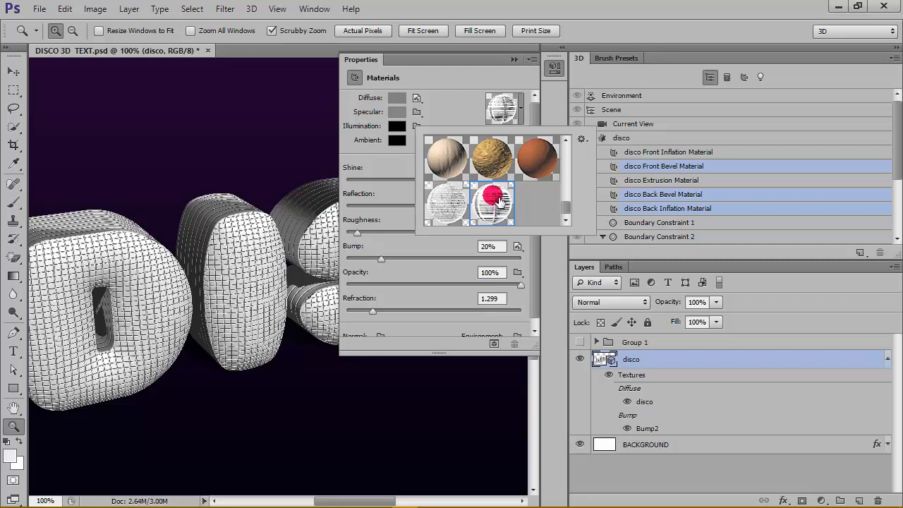
pyautogui.click(500, 203)
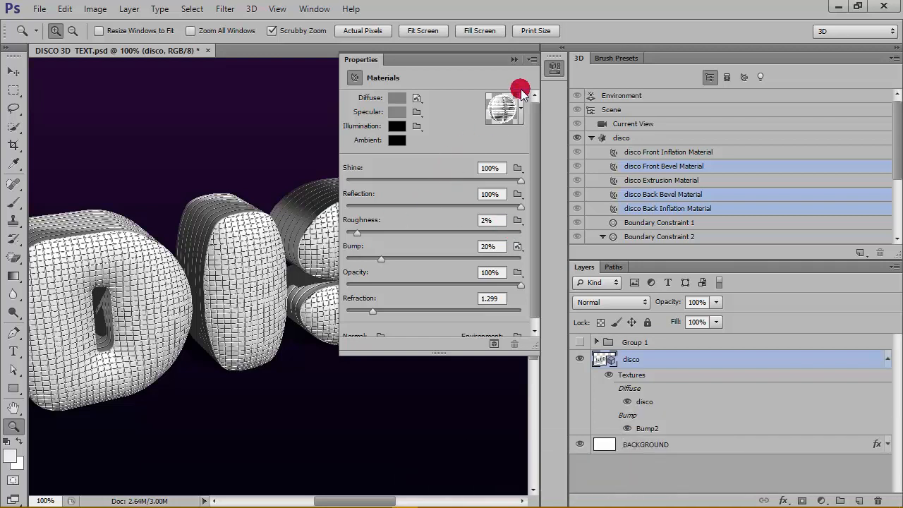
pyautogui.click(515, 59)
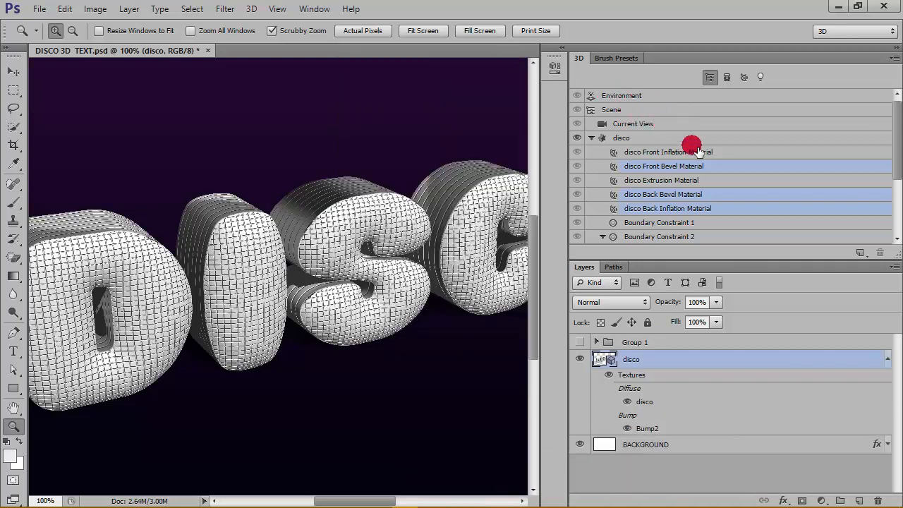
# - Look through the disco mesh's materials and boundary constraints in the 3D scene list
pyautogui.moveTo(898, 161); pyautogui.dragTo(891, 211)
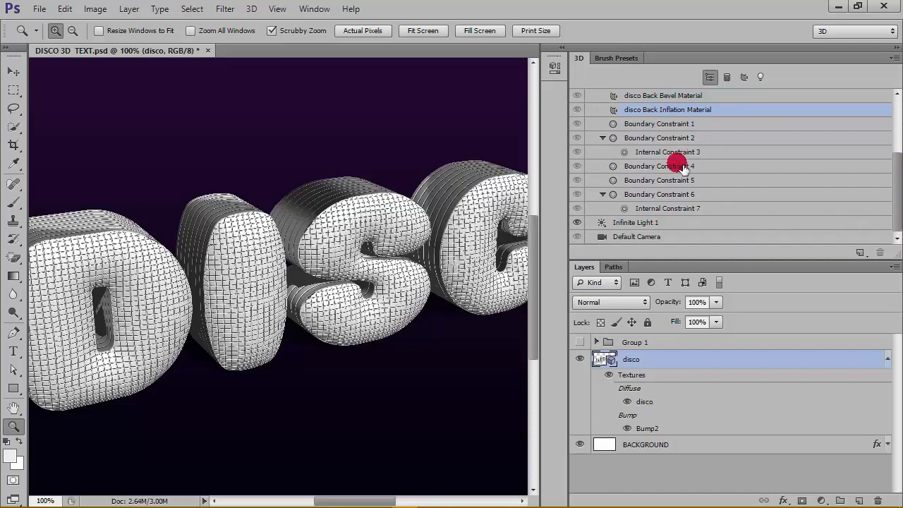
pyautogui.scroll(1, 725, 219)
pyautogui.scroll(1, 727, 220)
pyautogui.click(679, 110)
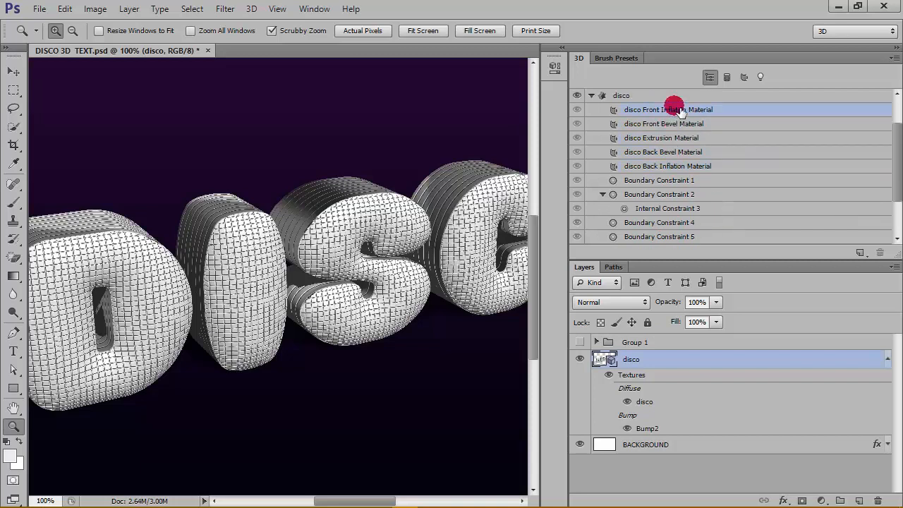
pyautogui.scroll(-3, 635, 177)
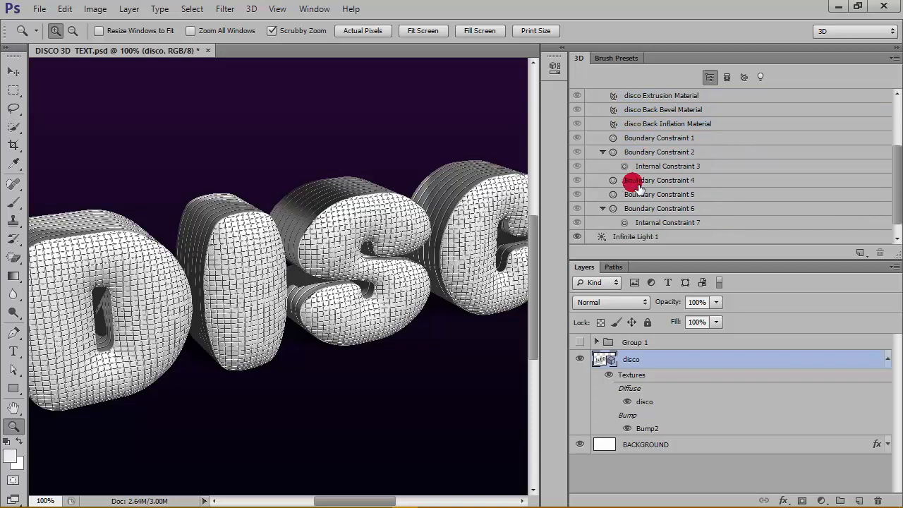
pyautogui.scroll(1, 714, 156)
pyautogui.scroll(1, 715, 155)
pyautogui.click(707, 153)
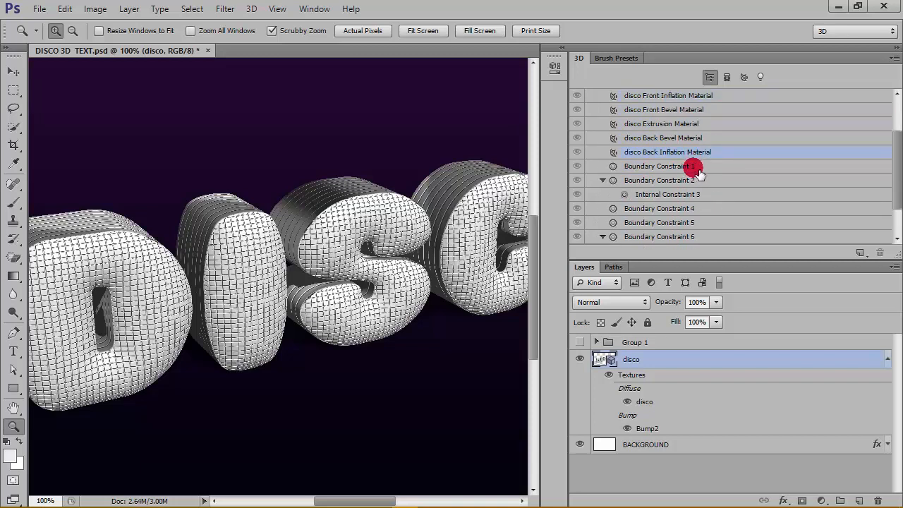
pyautogui.scroll(-2, 688, 178)
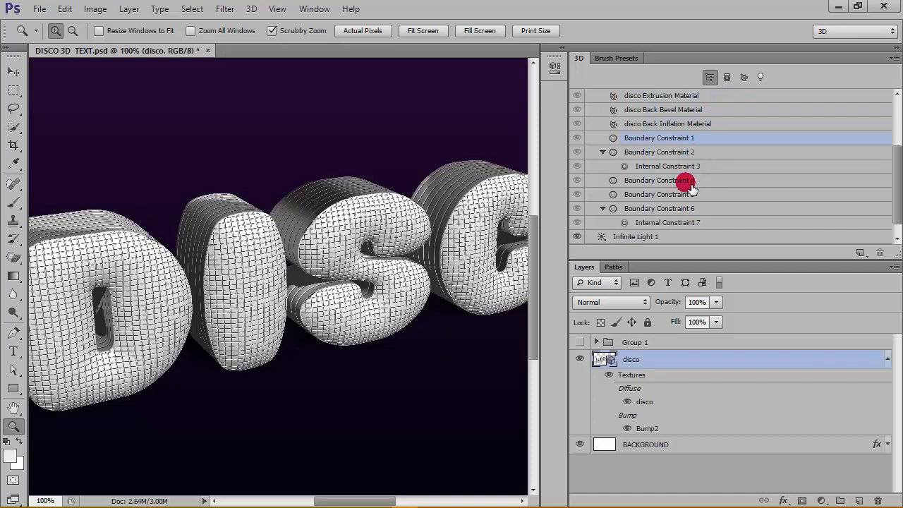
# - Set Infinite Light 1 to 20% intensity with 30% shadow softness, then collapse its properties
pyautogui.scroll(-1, 649, 227)
pyautogui.click(648, 224)
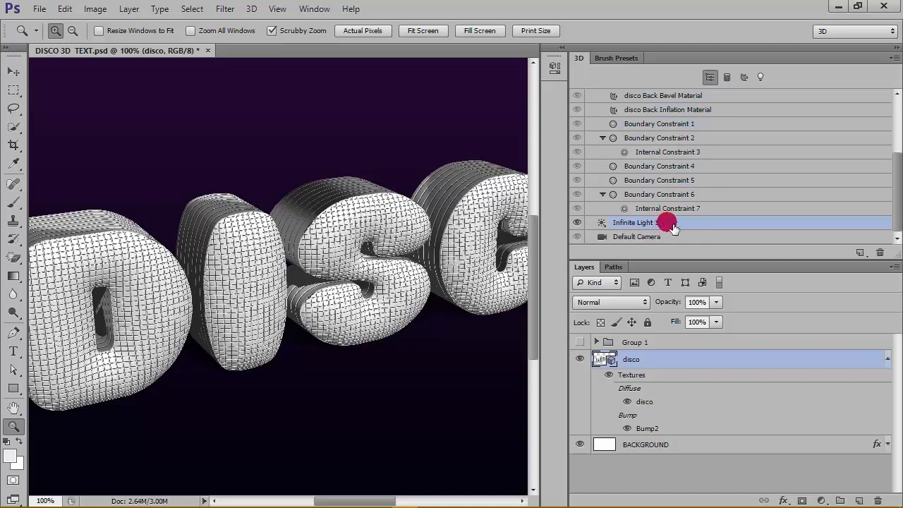
pyautogui.doubleClick(682, 224)
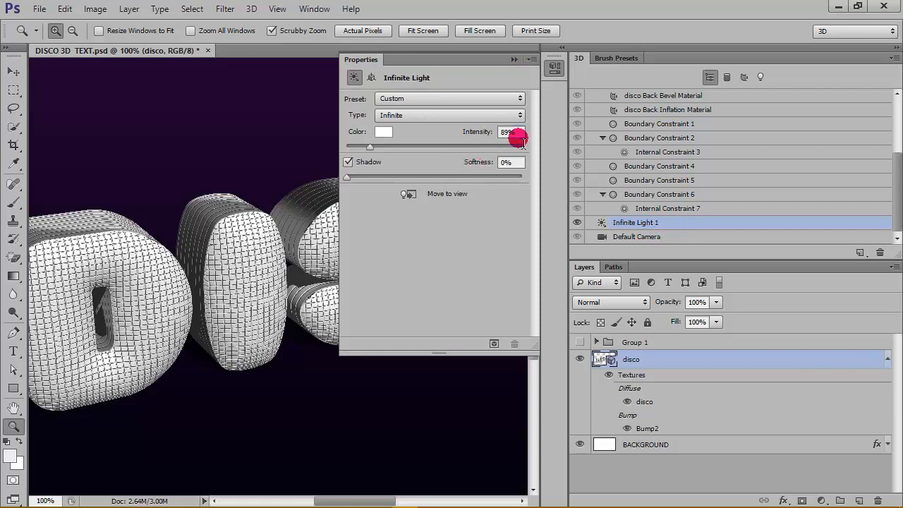
pyautogui.click(466, 137)
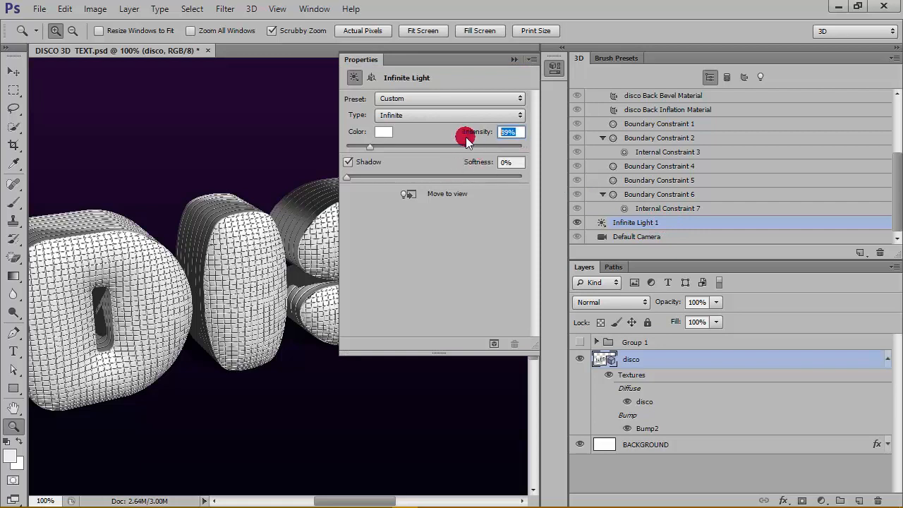
pyautogui.write('20')
pyautogui.click(519, 162)
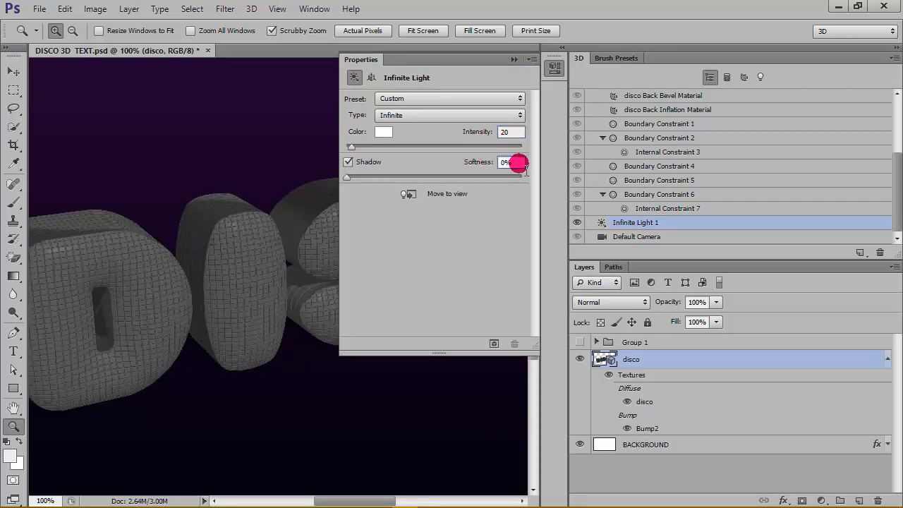
pyautogui.click(478, 163)
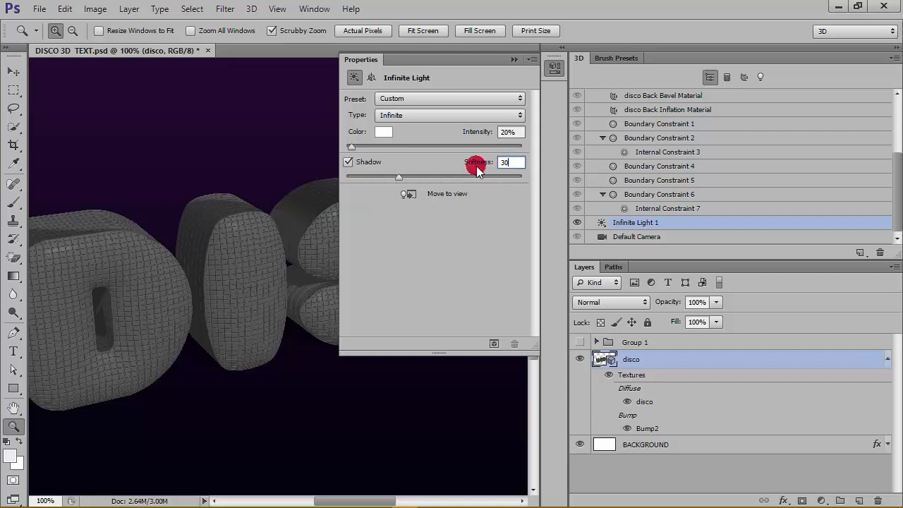
pyautogui.write('30')
pyautogui.press('Return')
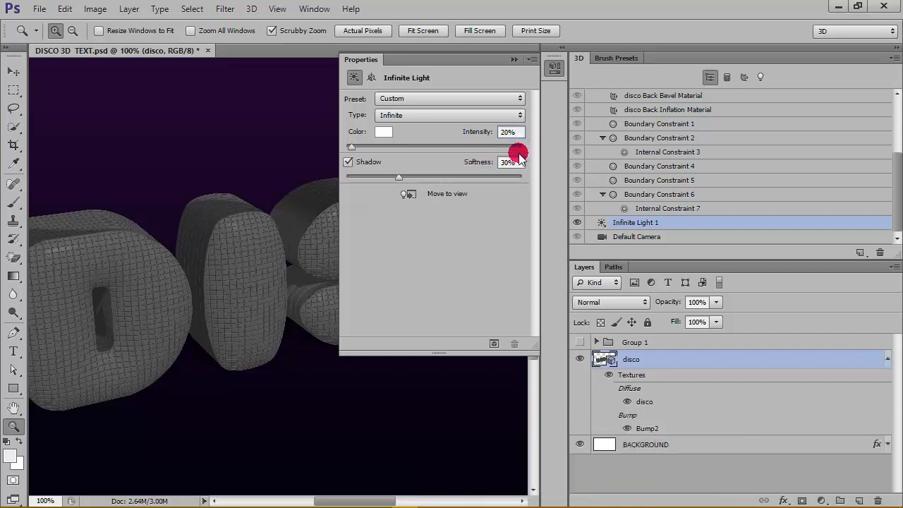
pyautogui.click(499, 62)
pyautogui.click(510, 62)
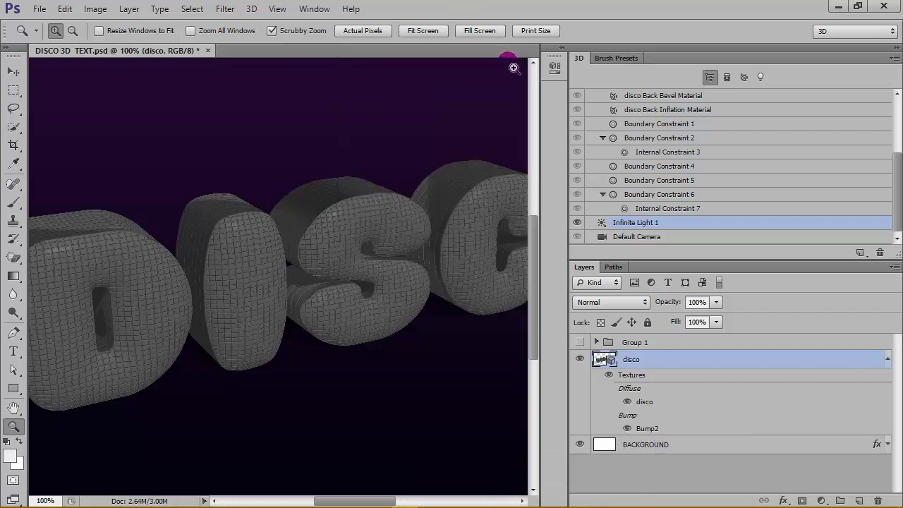
# - Set the Environment's image-based light intensity to 30%
pyautogui.moveTo(888, 181); pyautogui.dragTo(896, 102)
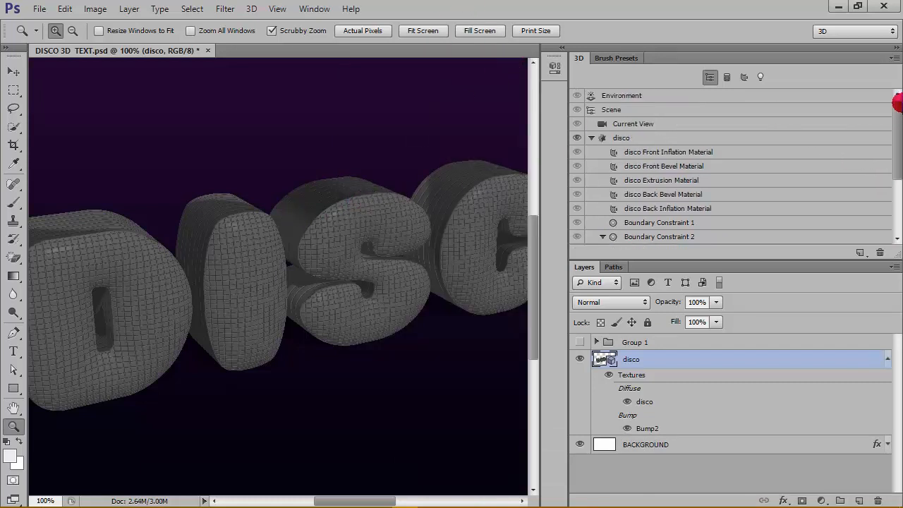
pyautogui.doubleClick(686, 99)
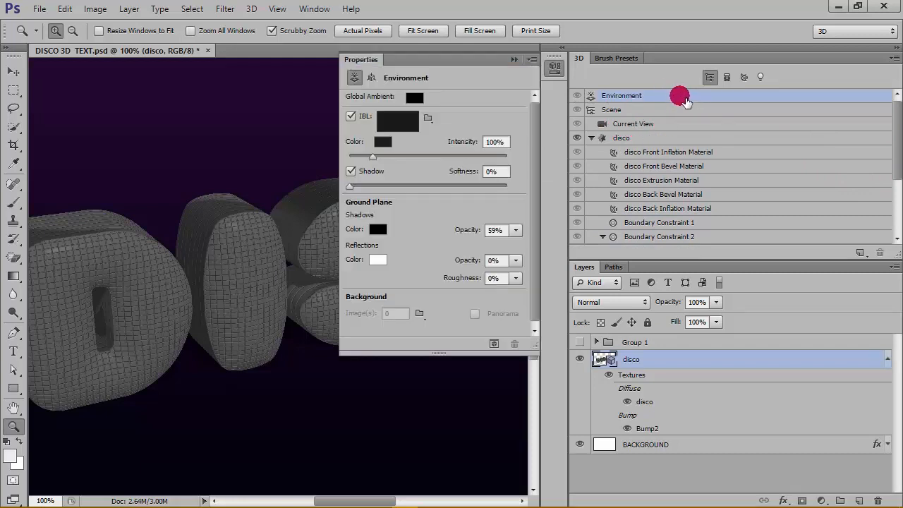
pyautogui.click(490, 144)
pyautogui.write('30')
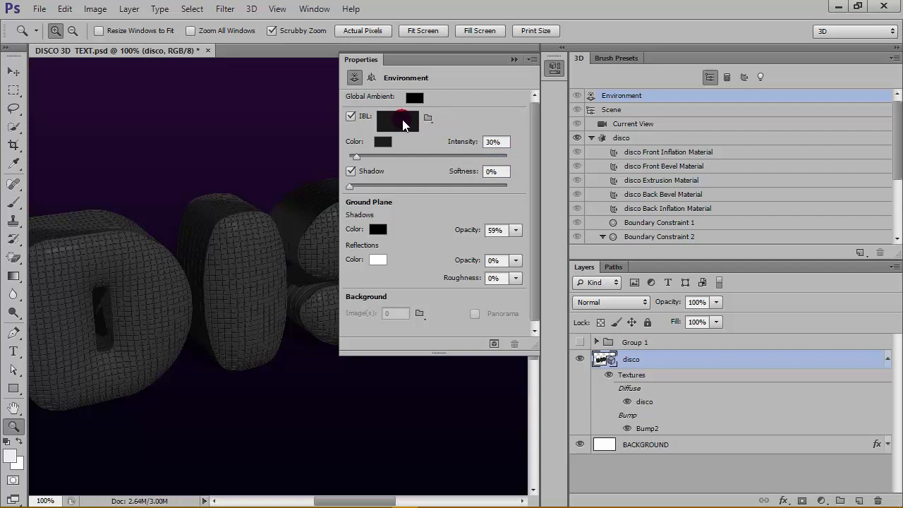
# - Load the DISCO HDRI image as the Environment's image-based light texture
pyautogui.click(404, 123)
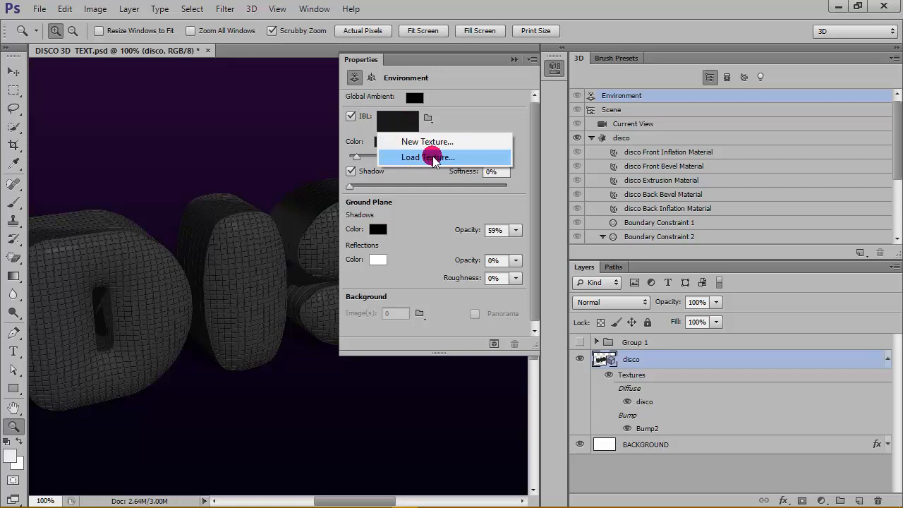
pyautogui.click(434, 160)
pyautogui.click(355, 192)
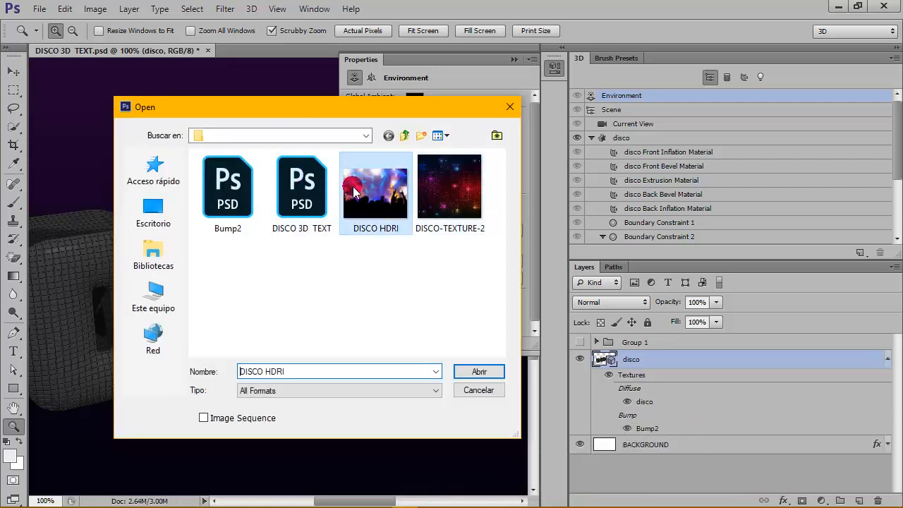
pyautogui.click(479, 371)
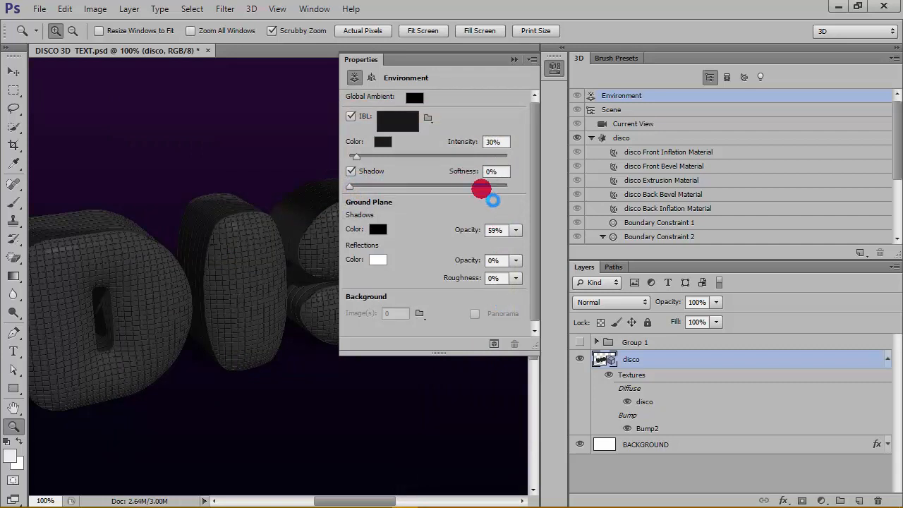
pyautogui.scroll(-1, 284, 262)
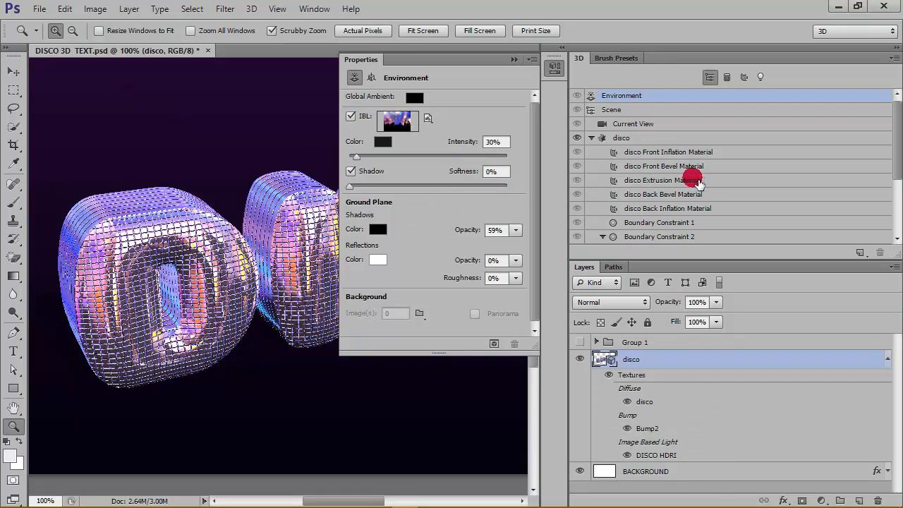
# - Set the disco Extrusion Material's bump texture UV scaling to U scale 1000% and V scale 500%
pyautogui.click(716, 179)
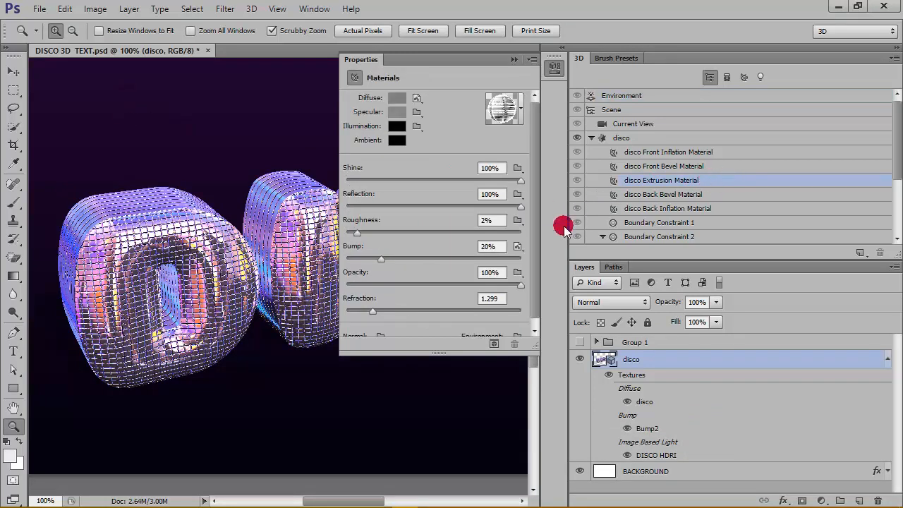
pyautogui.click(518, 247)
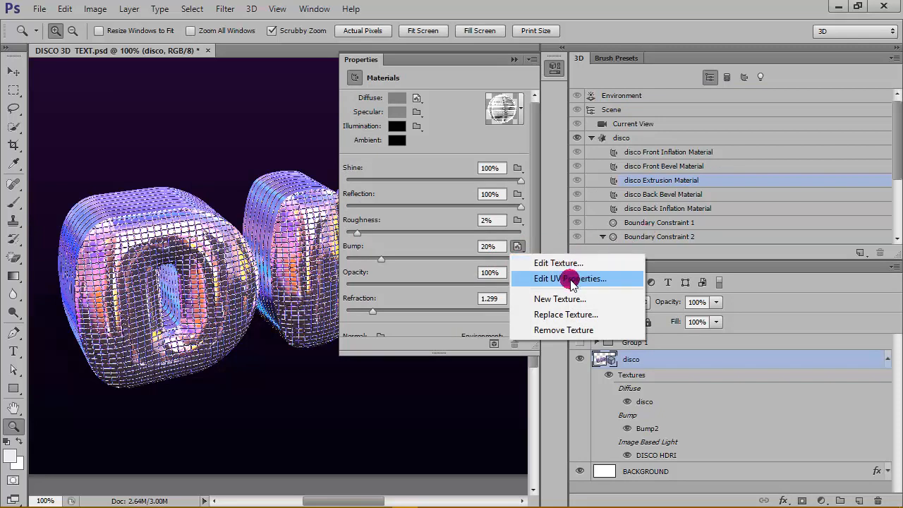
pyautogui.click(571, 280)
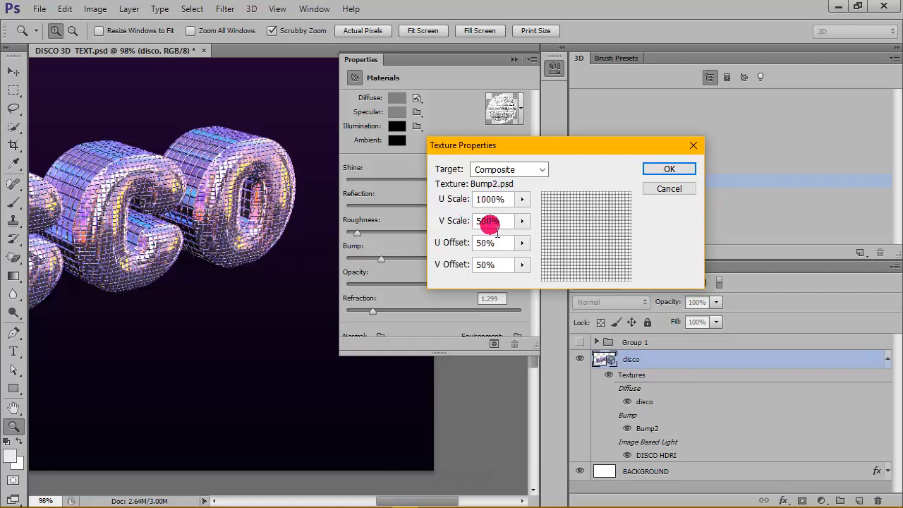
pyautogui.click(668, 168)
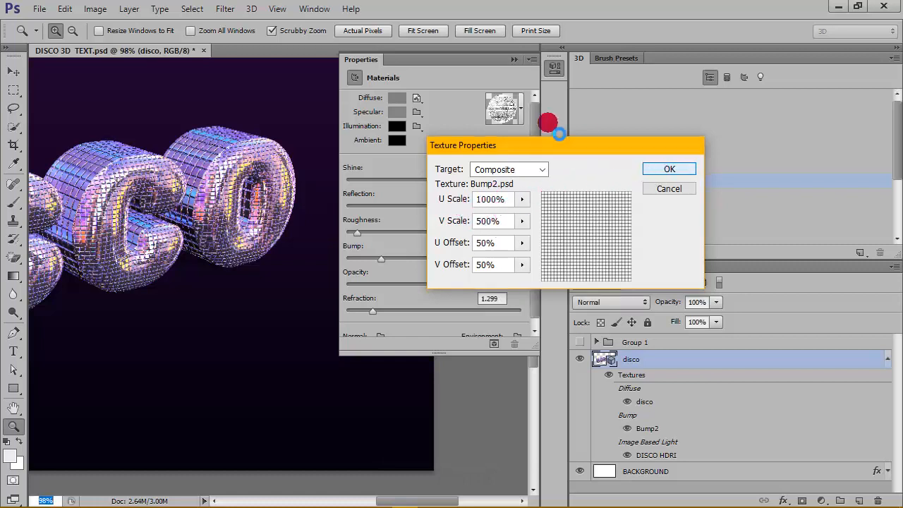
# - Save the retiled disco Extrusion Material as a new material preset named disco 3
pyautogui.click(517, 108)
pyautogui.click(575, 139)
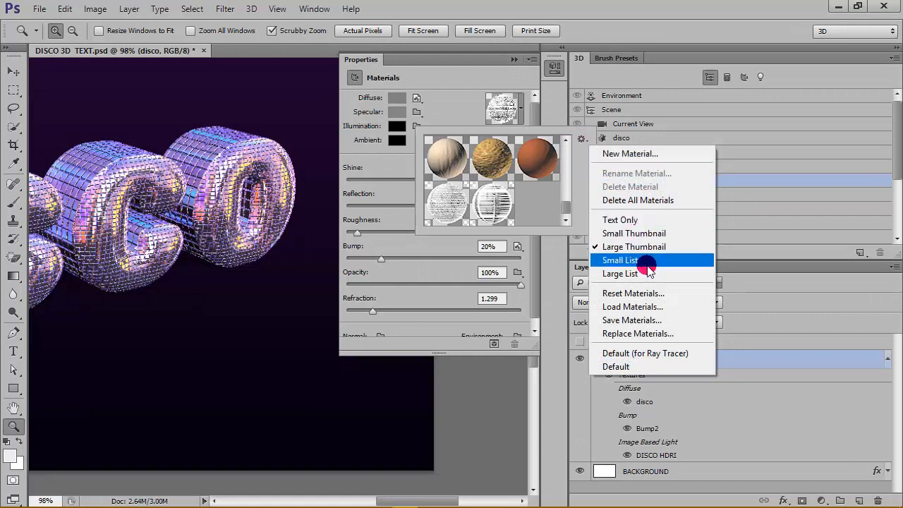
pyautogui.click(626, 153)
pyautogui.click(469, 167)
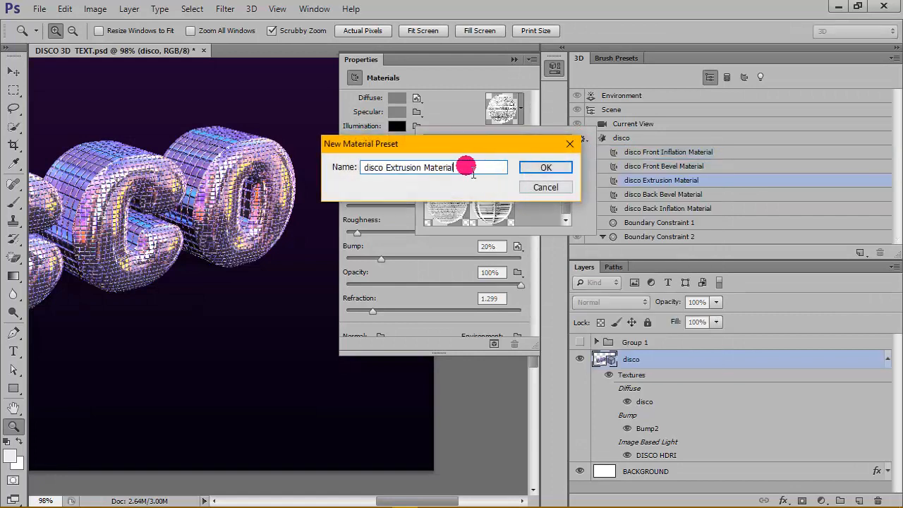
pyautogui.moveTo(387, 168); pyautogui.dragTo(461, 168)
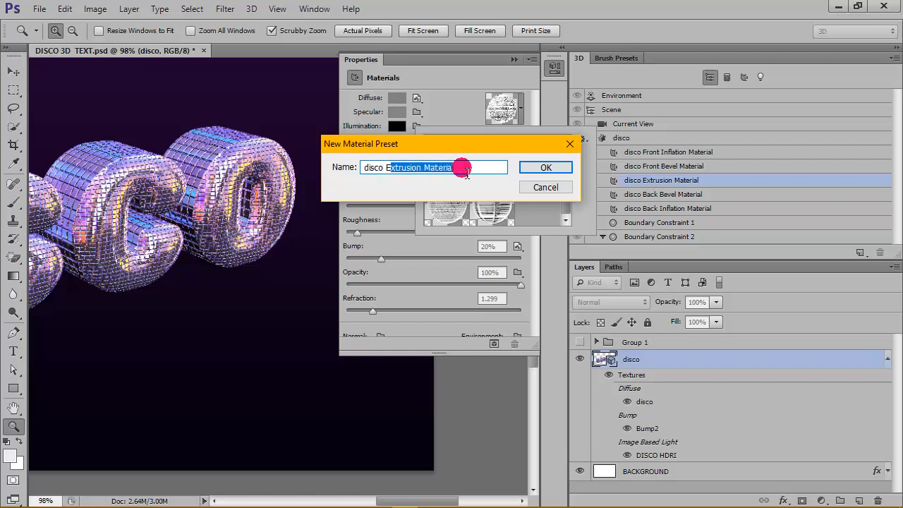
pyautogui.press('BackSpace')
pyautogui.press('BackSpace')
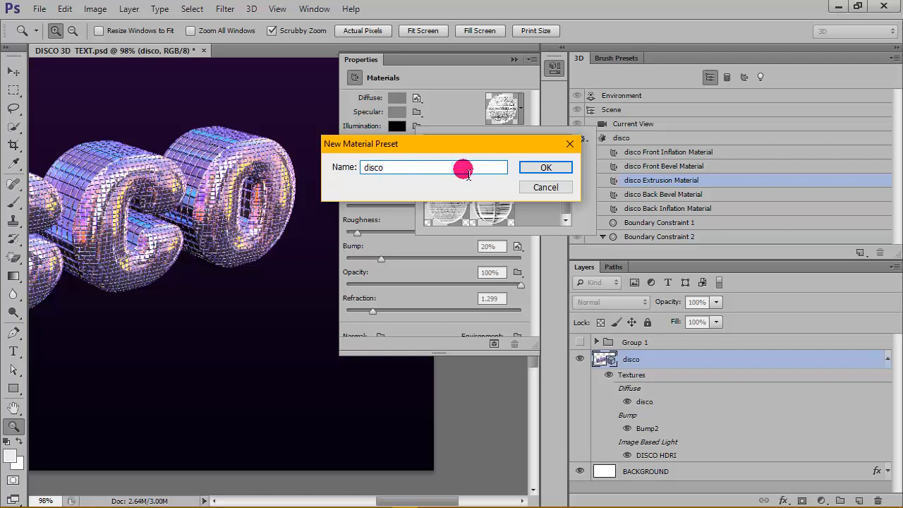
pyautogui.write('3')
pyautogui.click(533, 168)
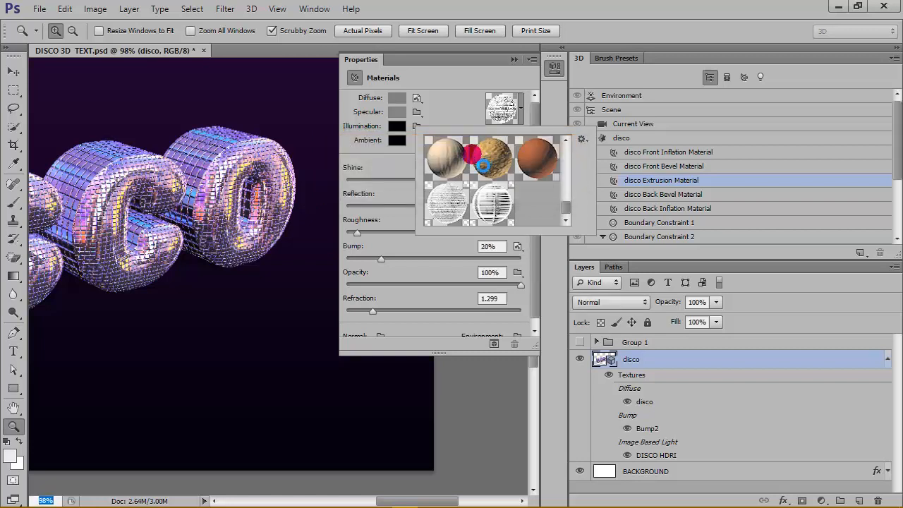
# - Apply the disco 3 preset to the disco Front Bevel, Back Bevel and Back Inflation materials one by one
pyautogui.click(679, 169)
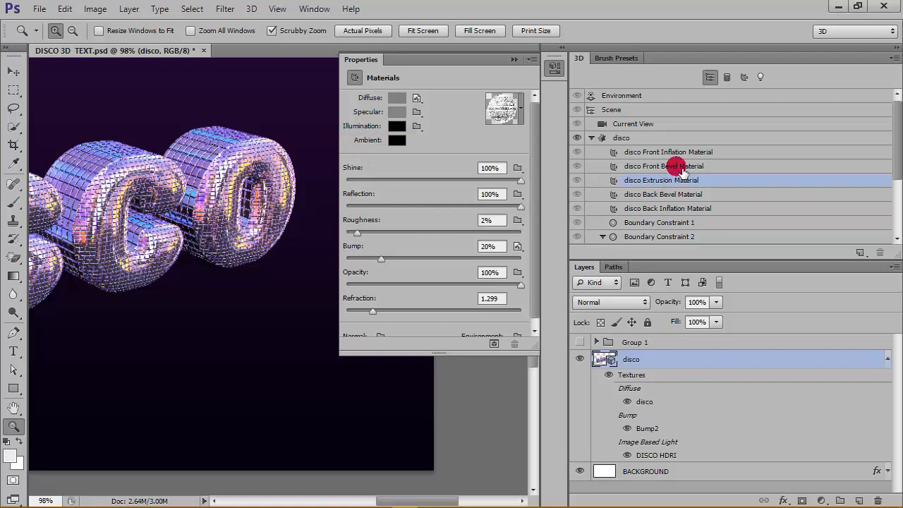
pyautogui.click(523, 111)
pyautogui.click(539, 213)
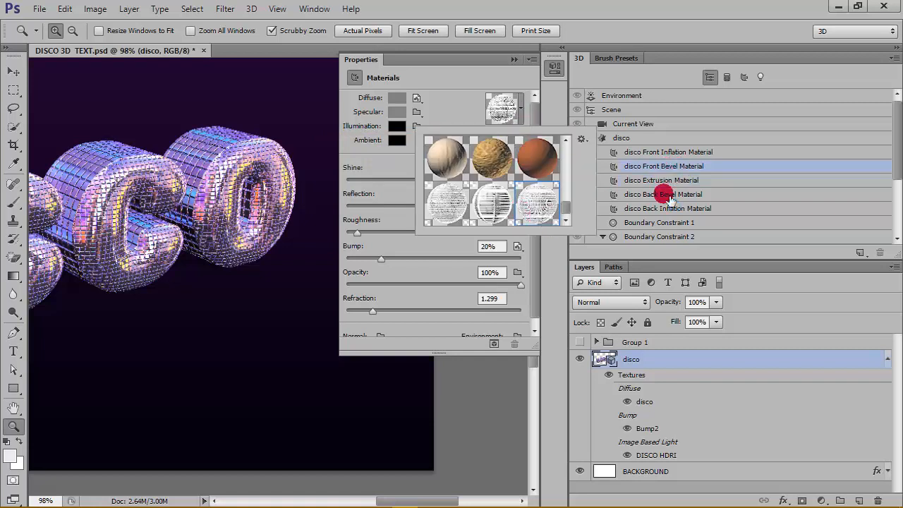
pyautogui.click(669, 199)
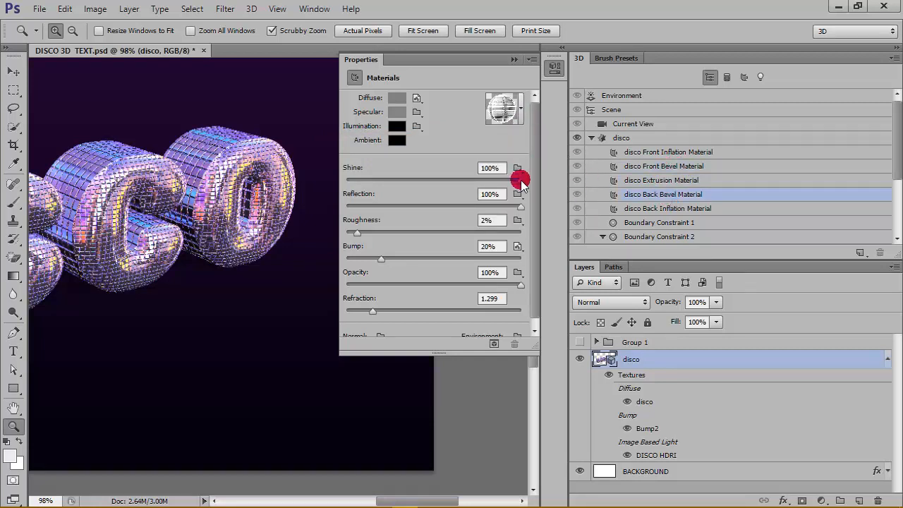
pyautogui.click(521, 113)
pyautogui.click(545, 204)
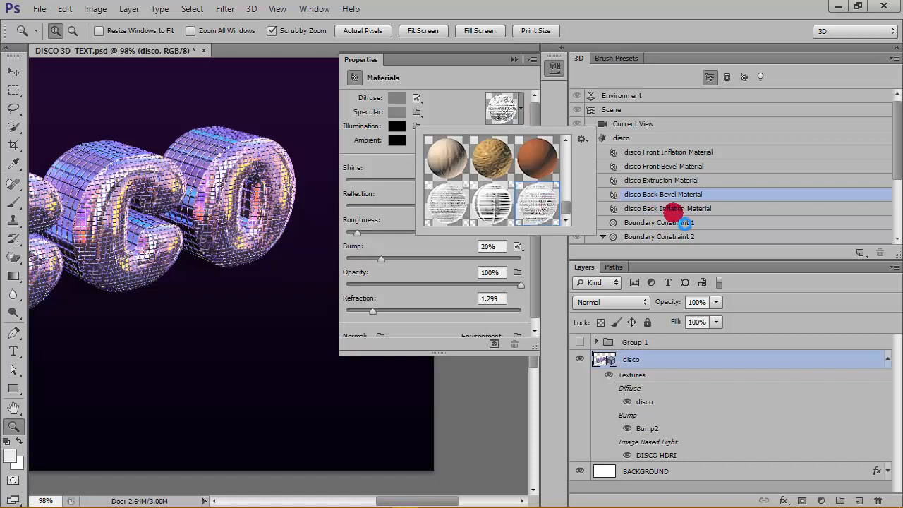
pyautogui.click(677, 215)
pyautogui.click(698, 212)
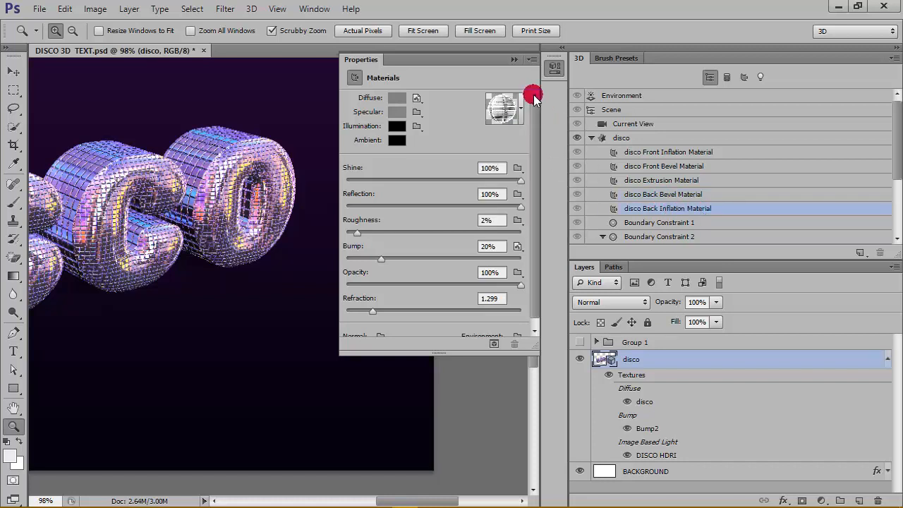
pyautogui.click(520, 112)
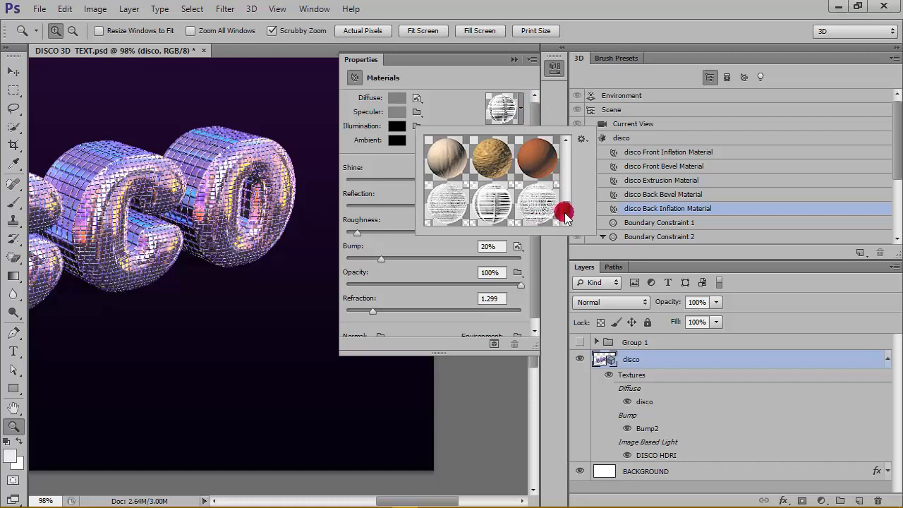
pyautogui.doubleClick(542, 207)
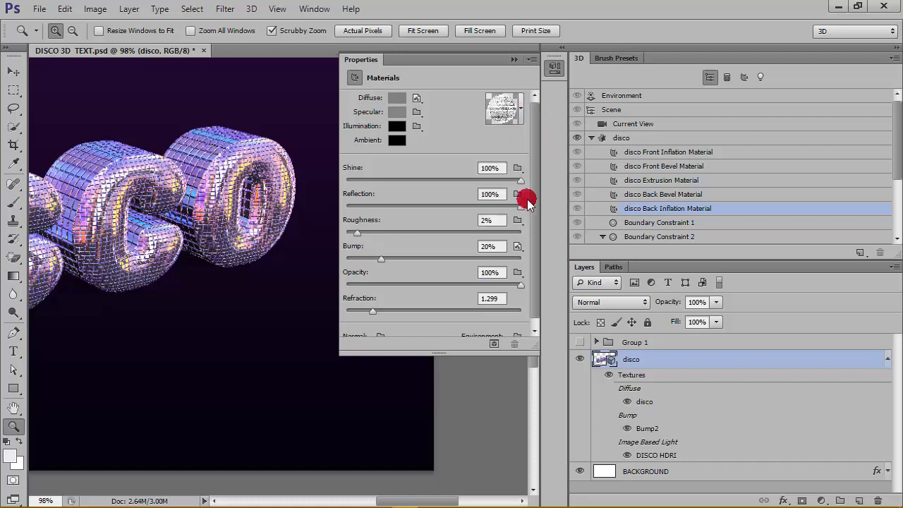
# - Set the refraction of the disco Front Inflation Material to 1.000
pyautogui.click(678, 157)
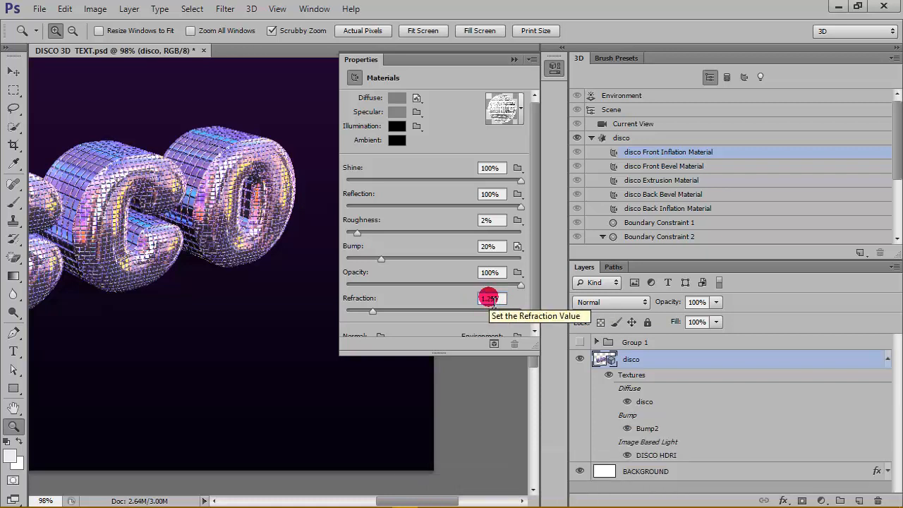
pyautogui.moveTo(492, 300); pyautogui.dragTo(504, 305)
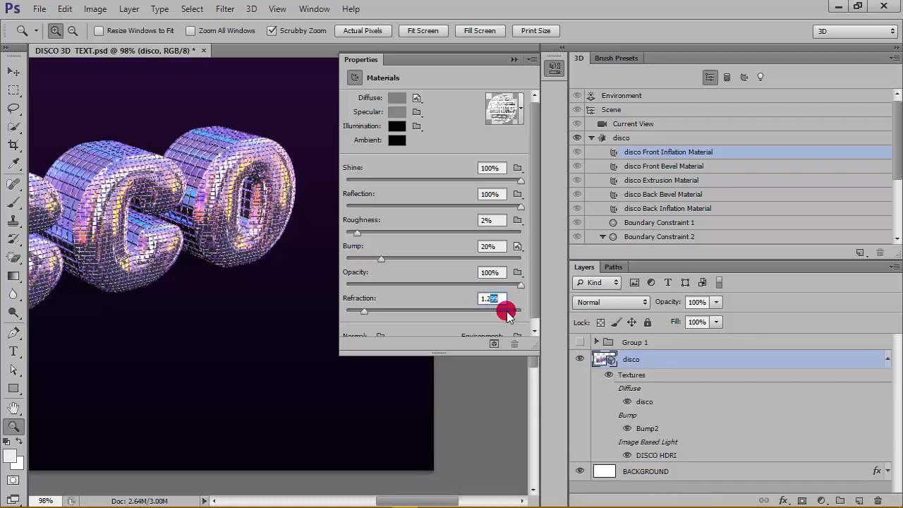
pyautogui.write('000')
pyautogui.click(504, 221)
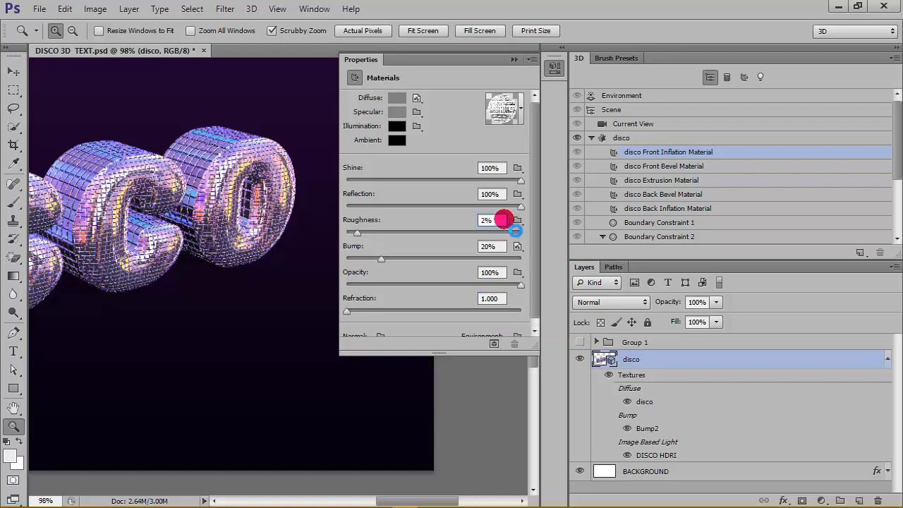
pyautogui.click(636, 168)
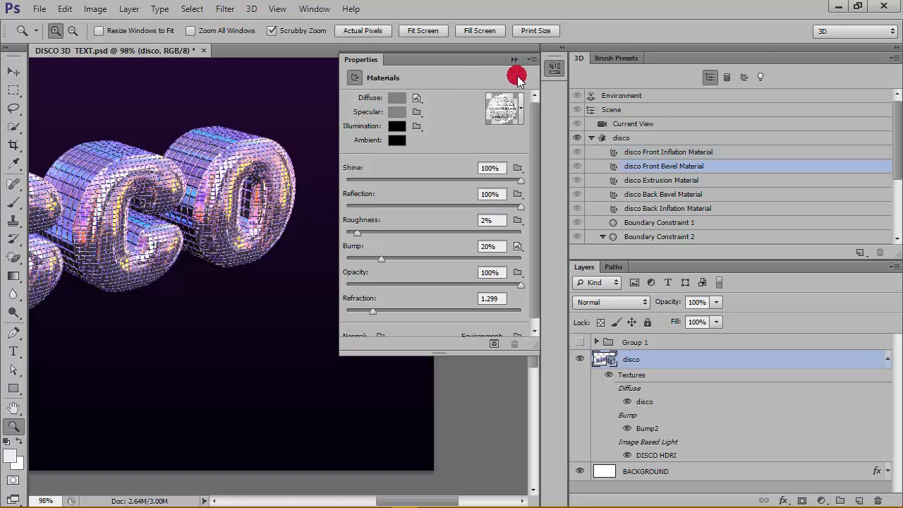
pyautogui.click(659, 152)
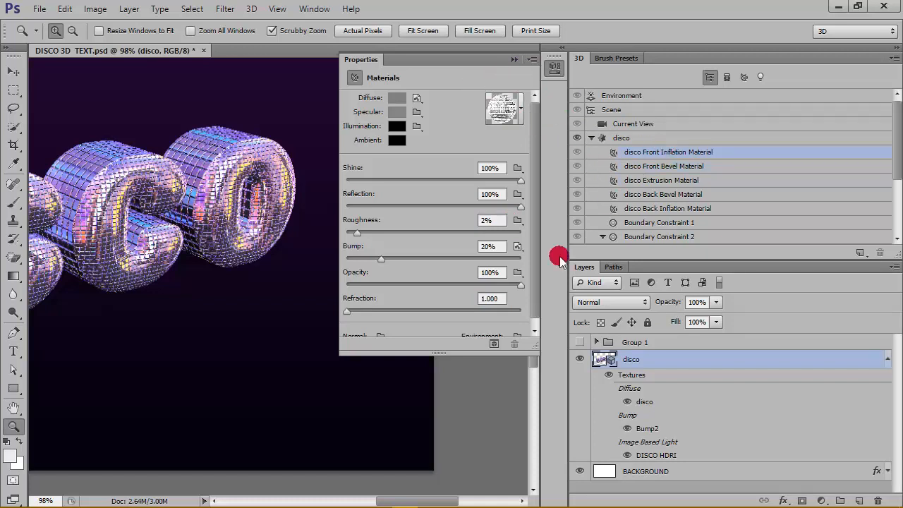
pyautogui.click(514, 61)
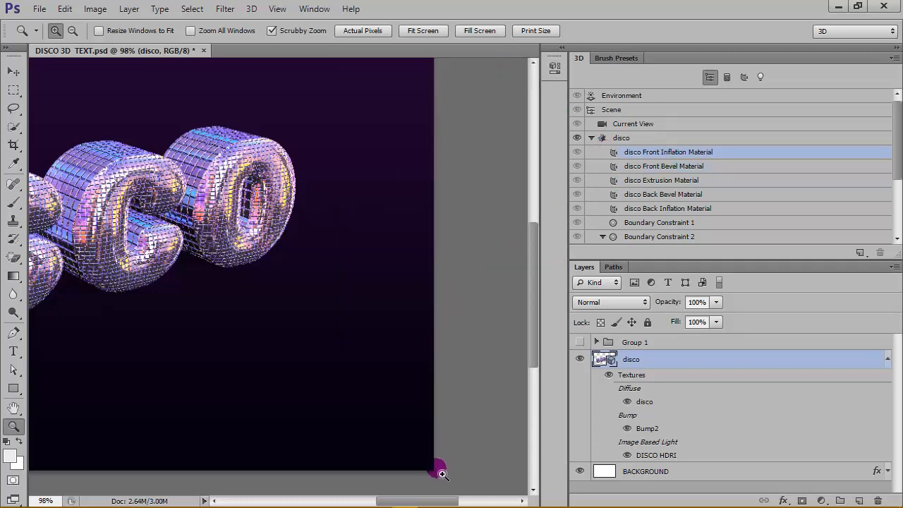
# - Orbit the Current View camera slightly around the DISCO text with the Move tool
pyautogui.moveTo(440, 499); pyautogui.dragTo(379, 497)
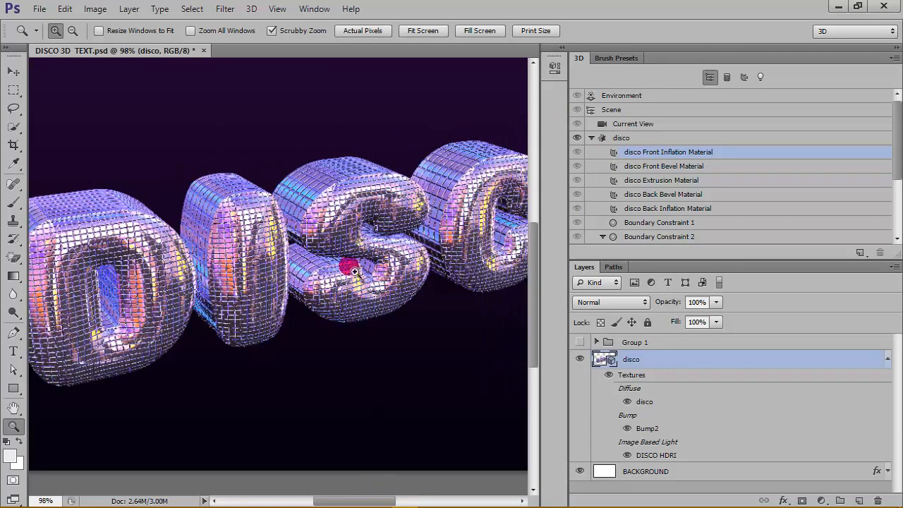
pyautogui.click(420, 32)
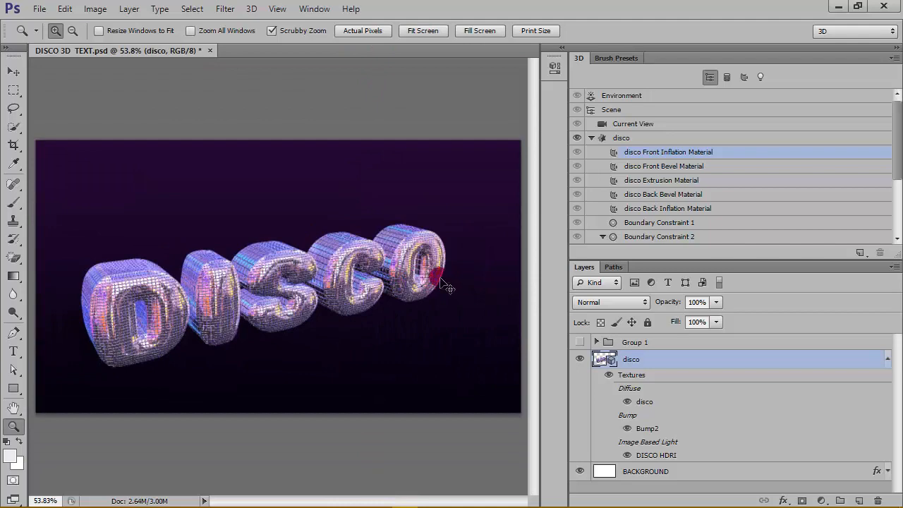
pyautogui.click(346, 34)
pyautogui.click(420, 31)
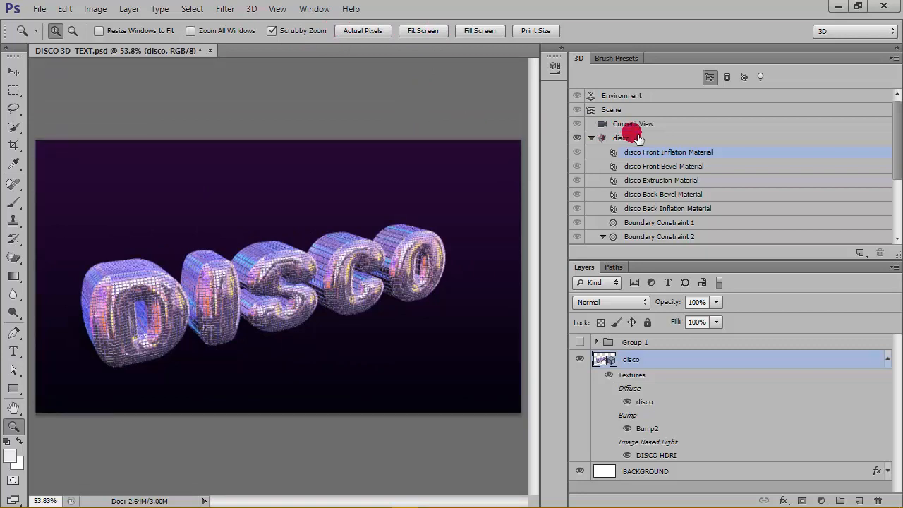
pyautogui.click(666, 124)
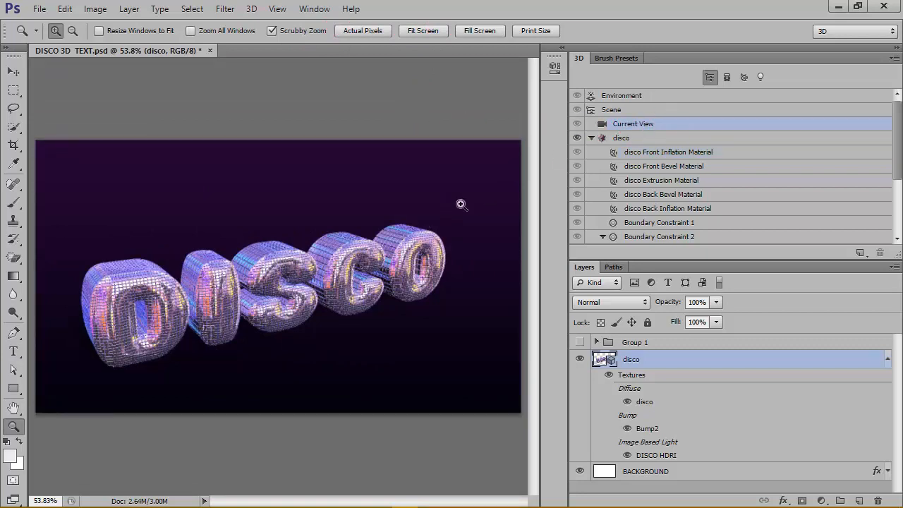
pyautogui.click(13, 90)
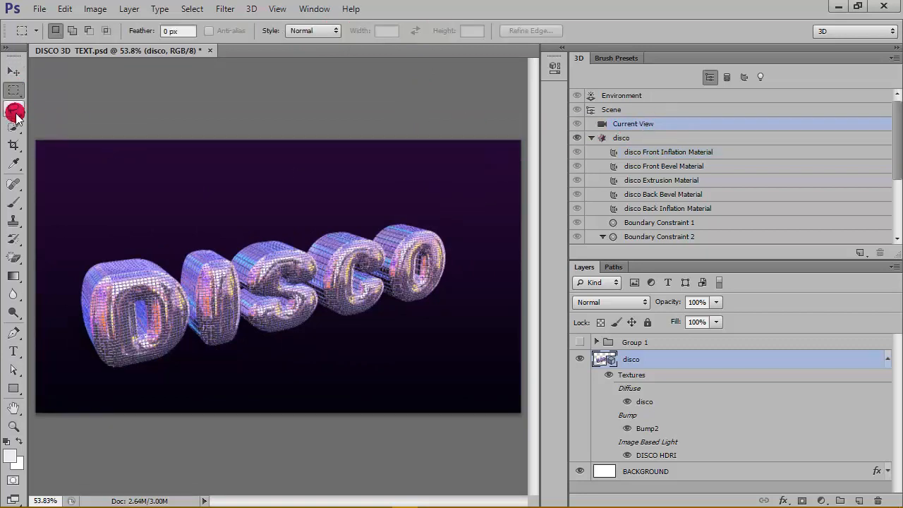
pyautogui.click(620, 167)
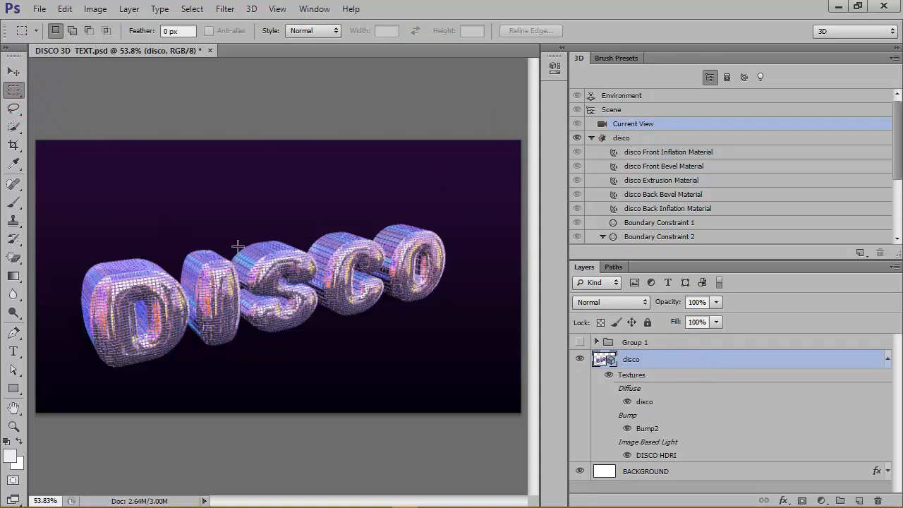
pyautogui.click(15, 70)
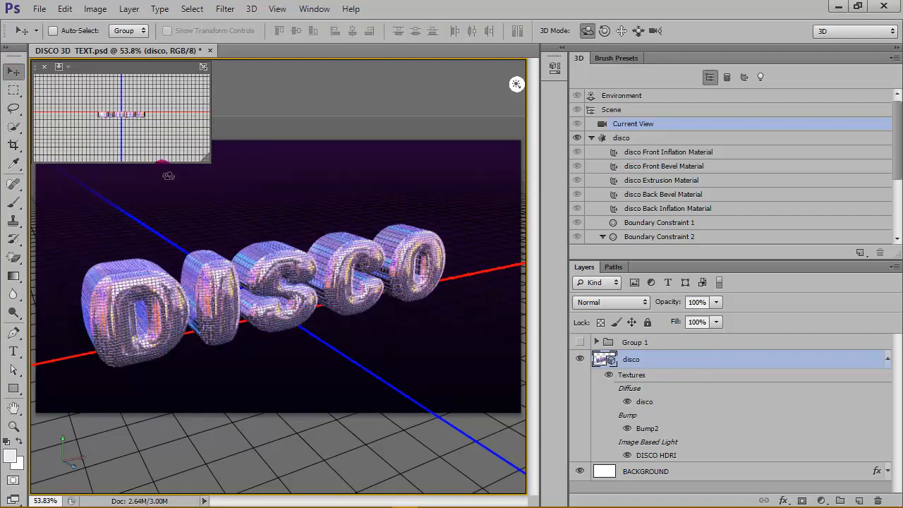
pyautogui.click(413, 244)
pyautogui.click(622, 139)
pyautogui.click(648, 125)
pyautogui.moveTo(392, 209); pyautogui.dragTo(390, 209)
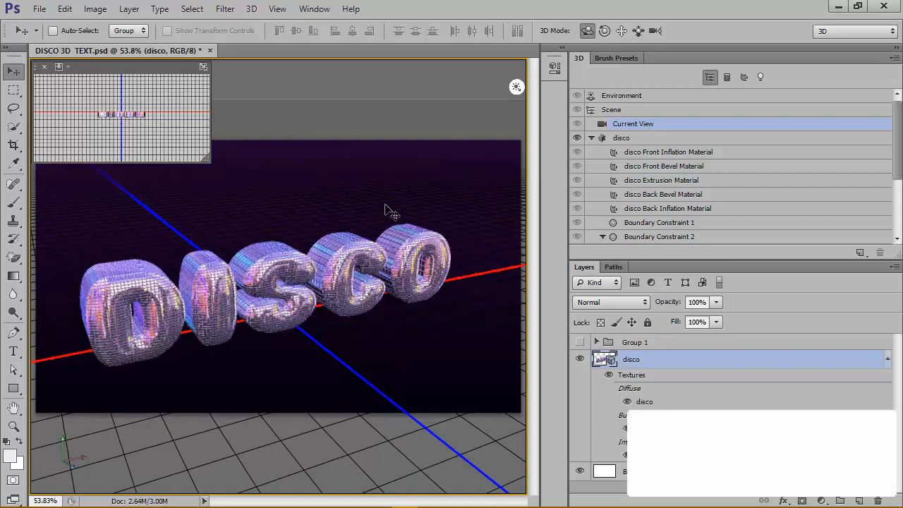
# - Move the whole Scene upward so the base of the DISCO text sits on the ground plane
pyautogui.click(654, 112)
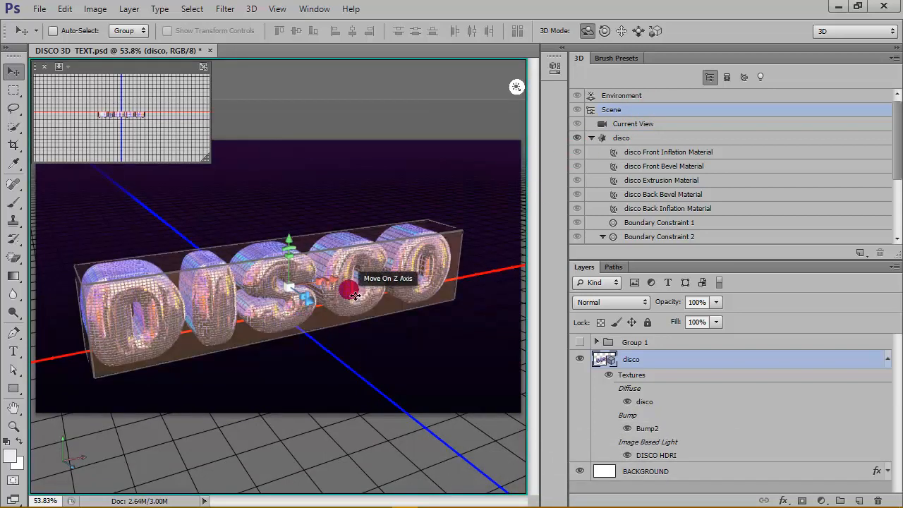
pyautogui.moveTo(343, 262); pyautogui.dragTo(315, 231)
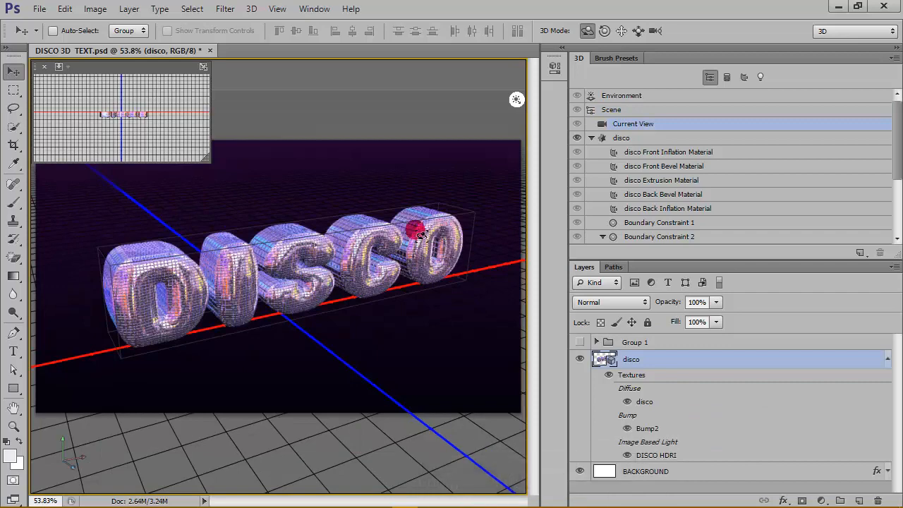
pyautogui.click(650, 112)
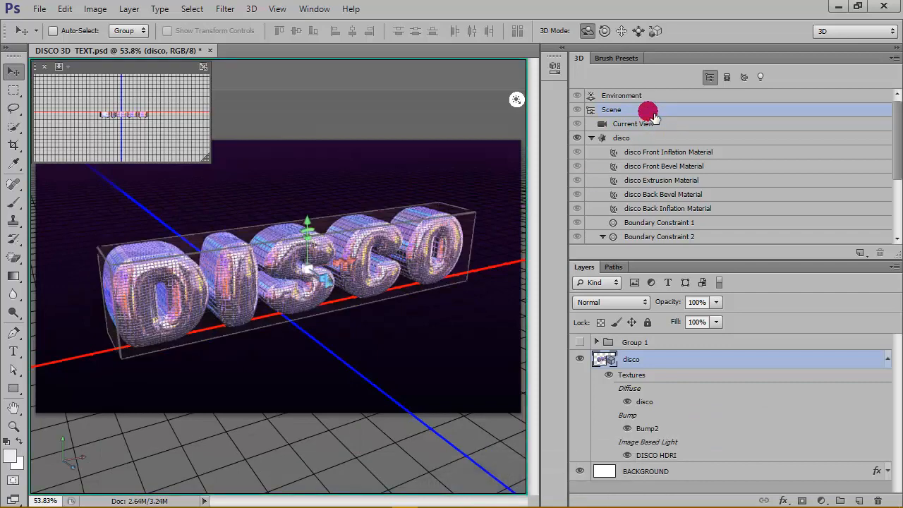
# - Rotate the Environment's image-based light around the DISCO text to shift the letters' reflections, undoing unwanted rotations
pyautogui.click(649, 96)
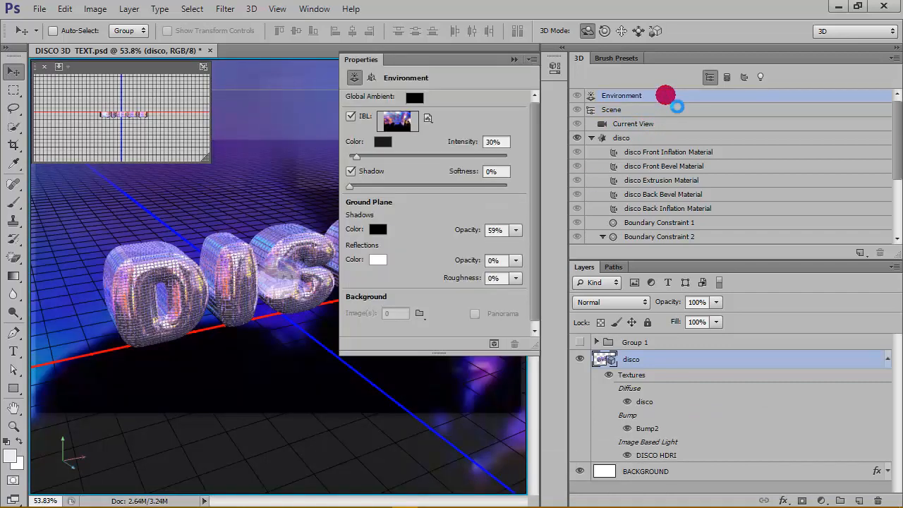
pyautogui.click(514, 59)
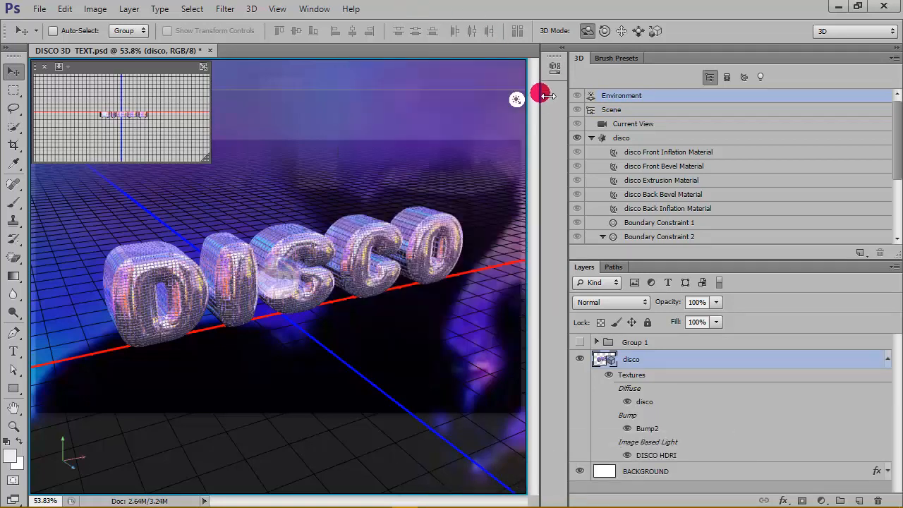
pyautogui.moveTo(426, 179); pyautogui.dragTo(399, 81)
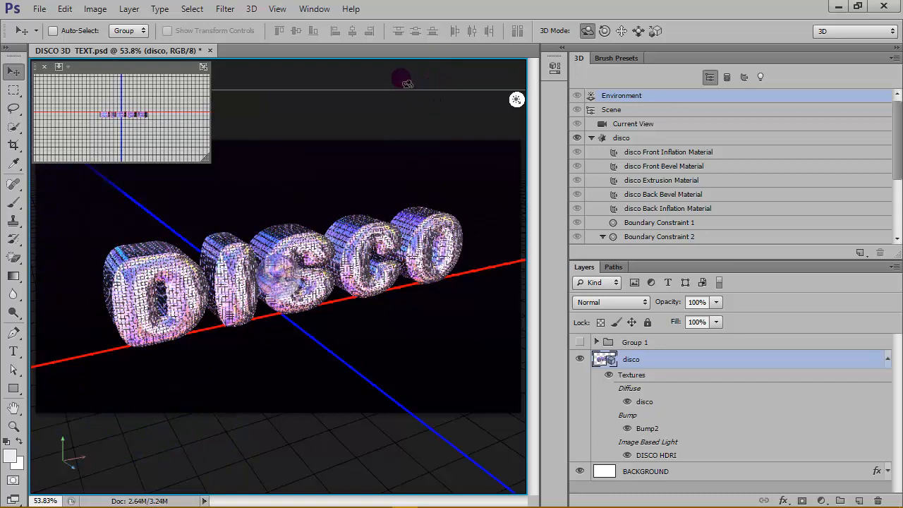
pyautogui.moveTo(440, 167); pyautogui.dragTo(454, 148)
pyautogui.hotkey('ctrl', 'alt', 'z')
pyautogui.hotkey('ctrl', 'alt', 'z')
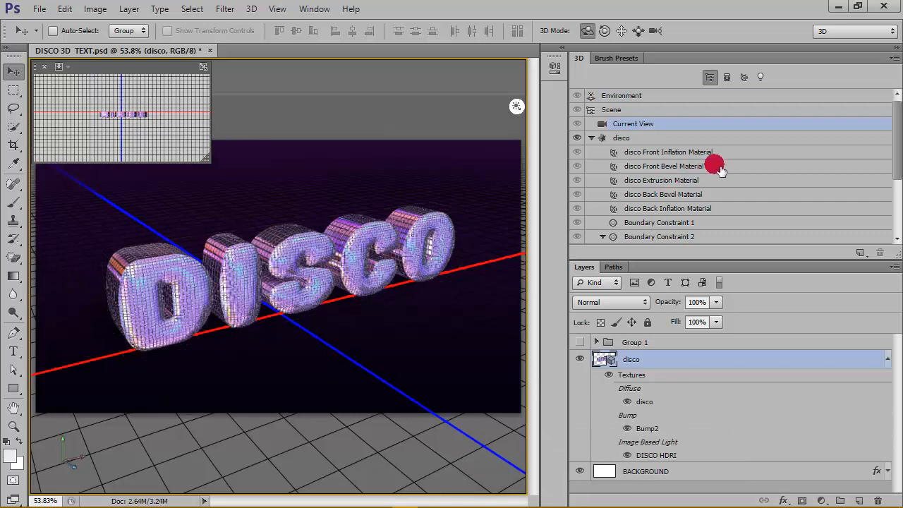
# - Set the disco mesh's extrusion depth to 120 after trying 140
pyautogui.click(649, 137)
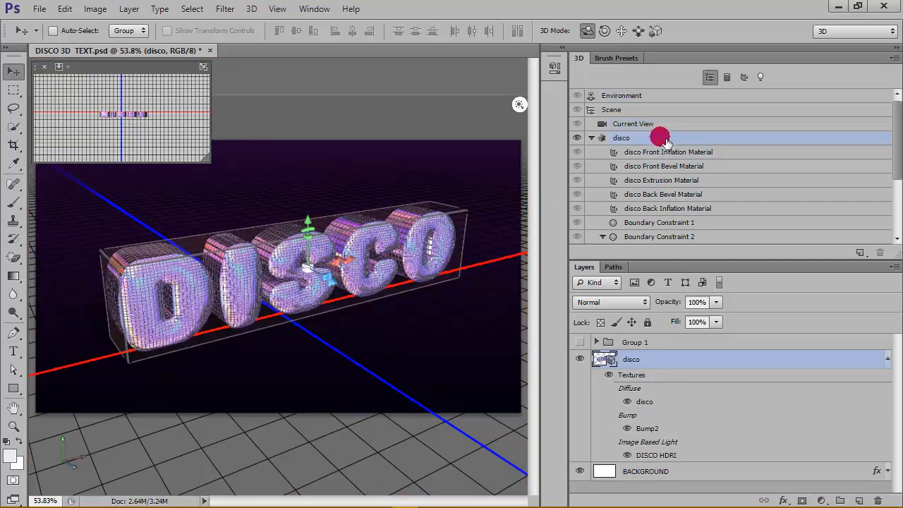
pyautogui.doubleClick(663, 139)
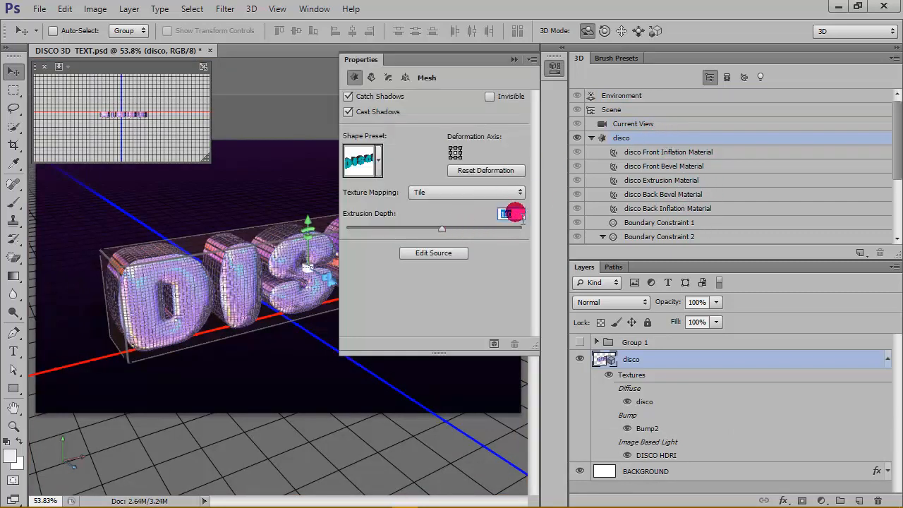
pyautogui.write('140')
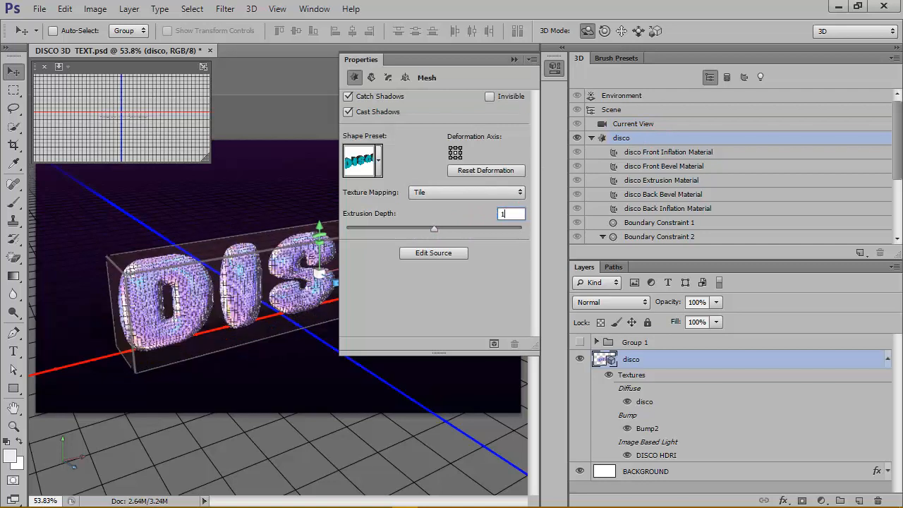
pyautogui.click(518, 213)
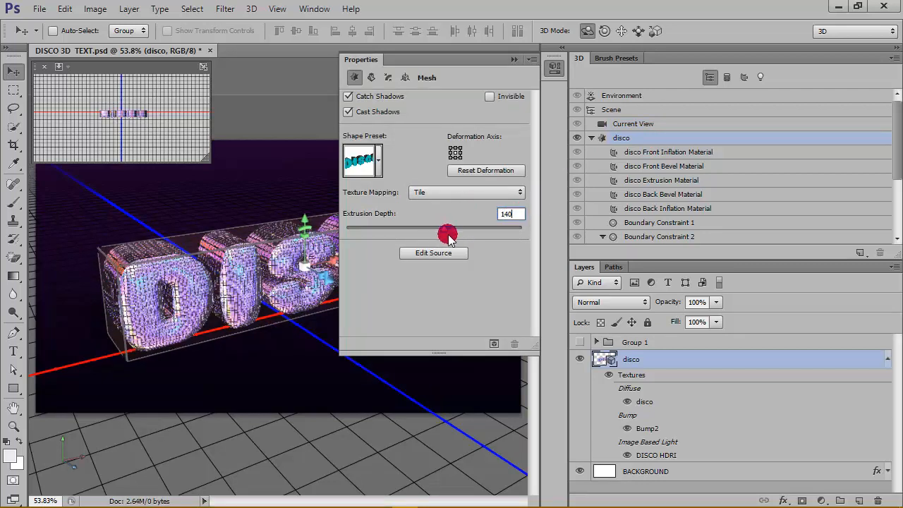
pyautogui.click(510, 214)
pyautogui.write('120')
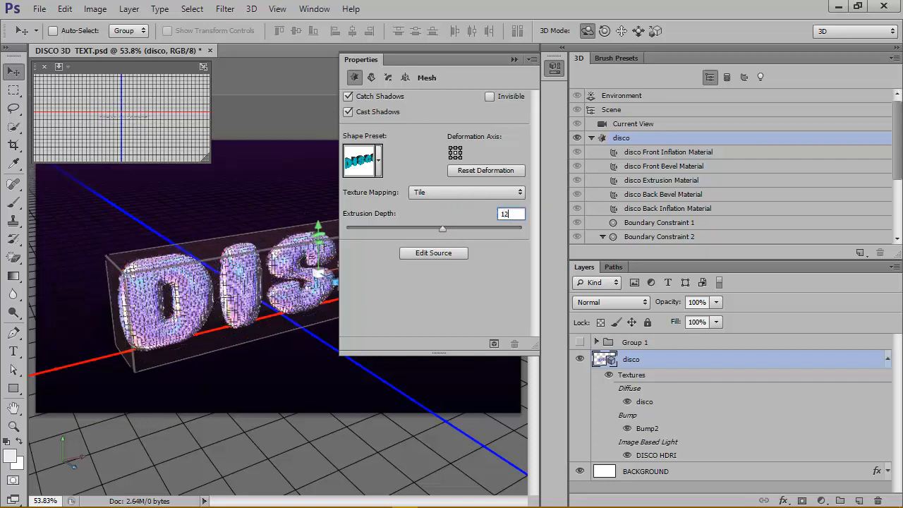
pyautogui.click(514, 60)
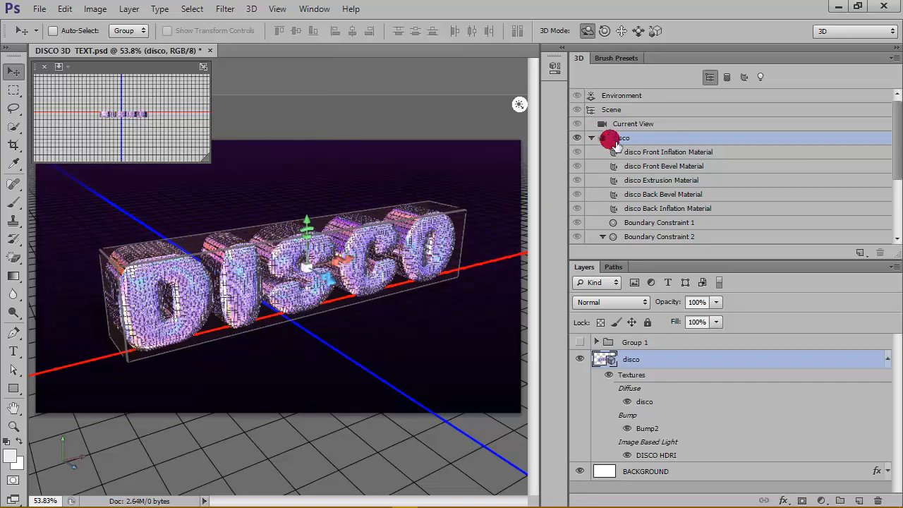
# - Render the disco 3D layer with the Environment selected
pyautogui.doubleClick(640, 93)
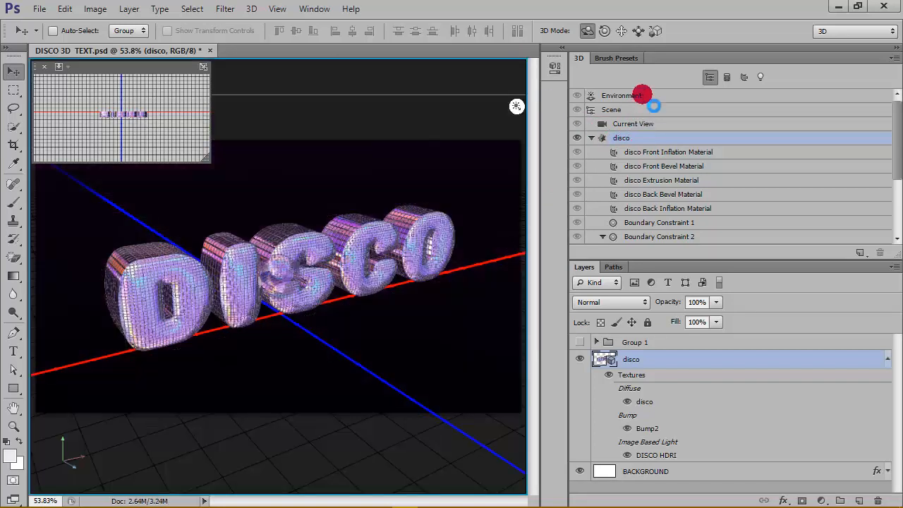
pyautogui.click(515, 60)
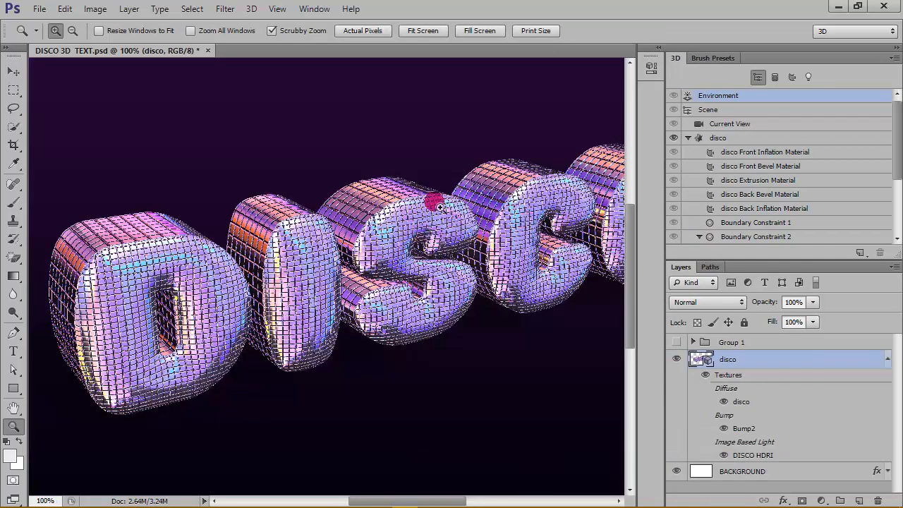
pyautogui.click(222, 9)
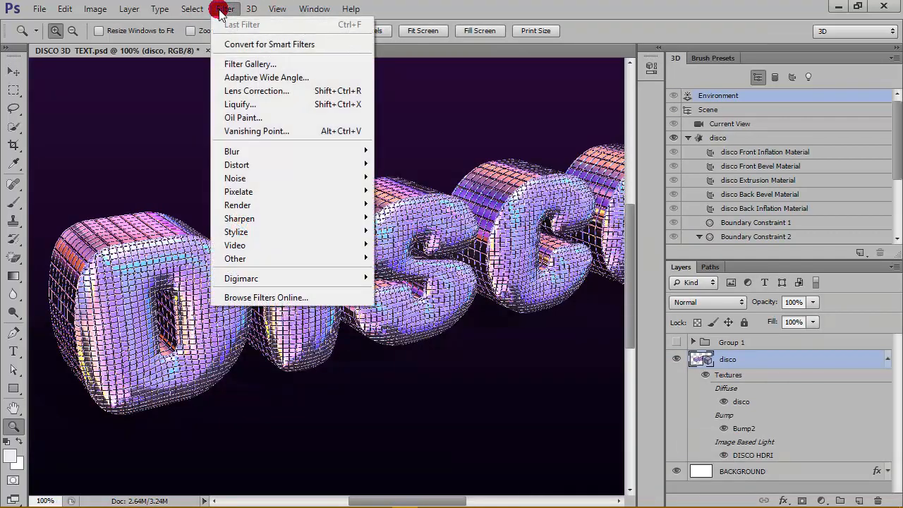
pyautogui.click(251, 8)
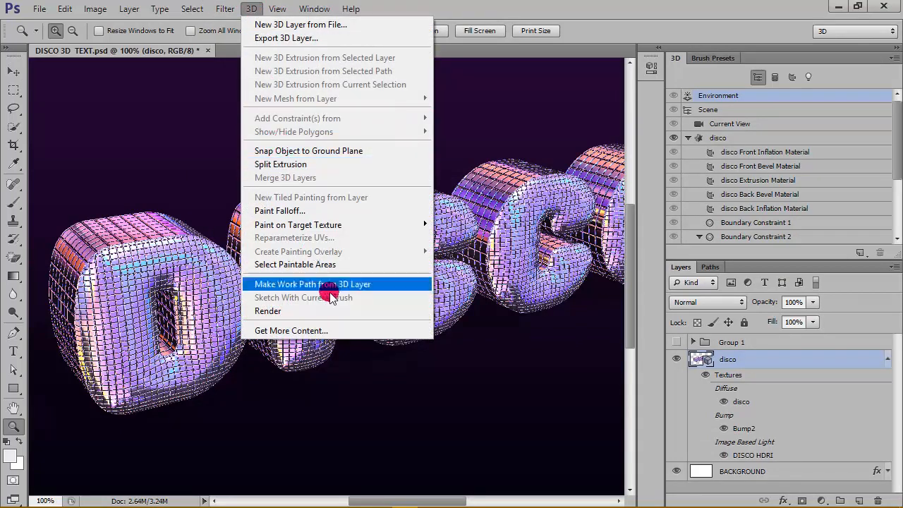
pyautogui.click(325, 311)
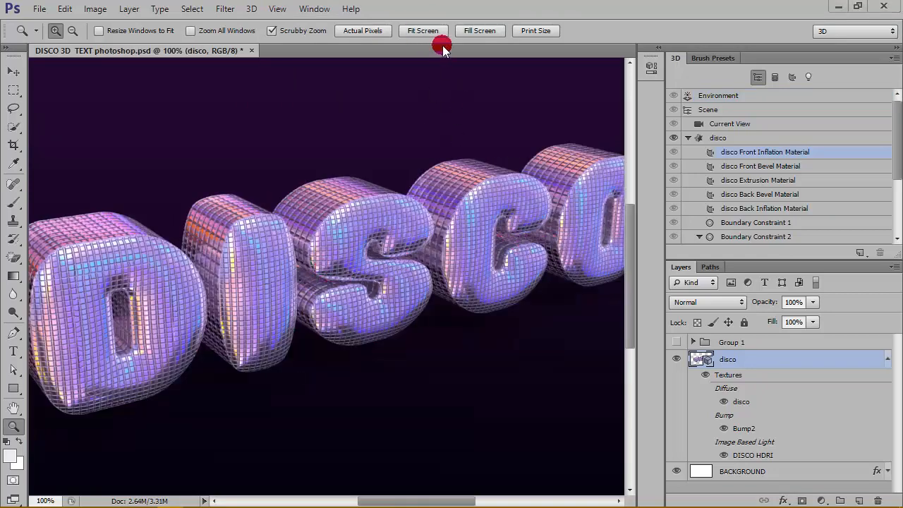
# - Turn on the visibility of Group 1 and collapse the disco layer's texture list
pyautogui.click(426, 32)
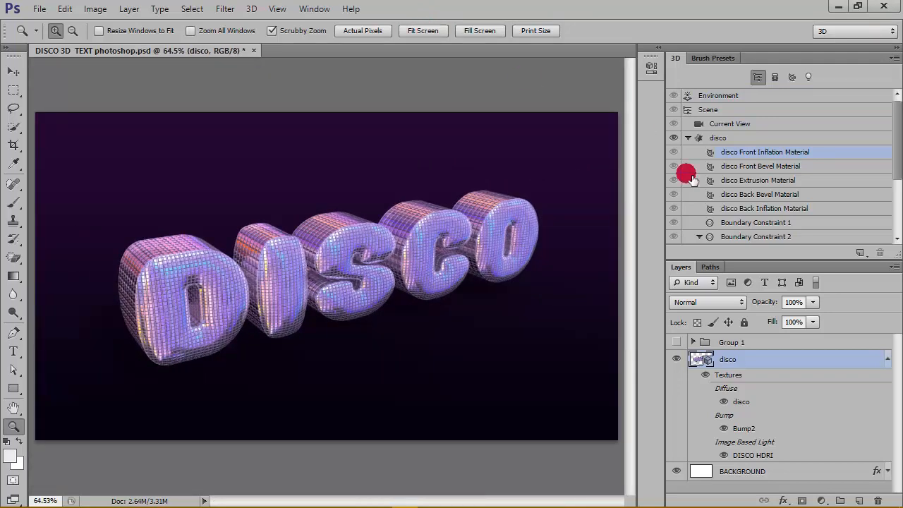
pyautogui.click(677, 342)
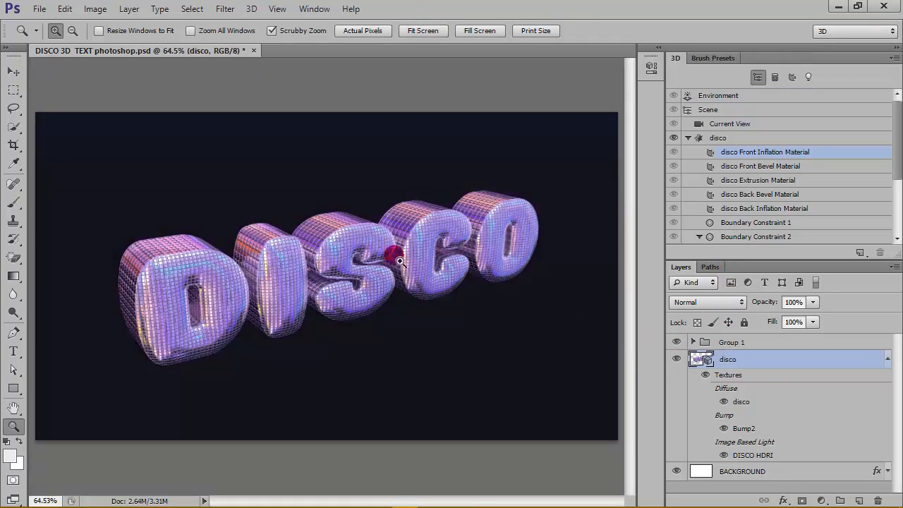
pyautogui.click(890, 360)
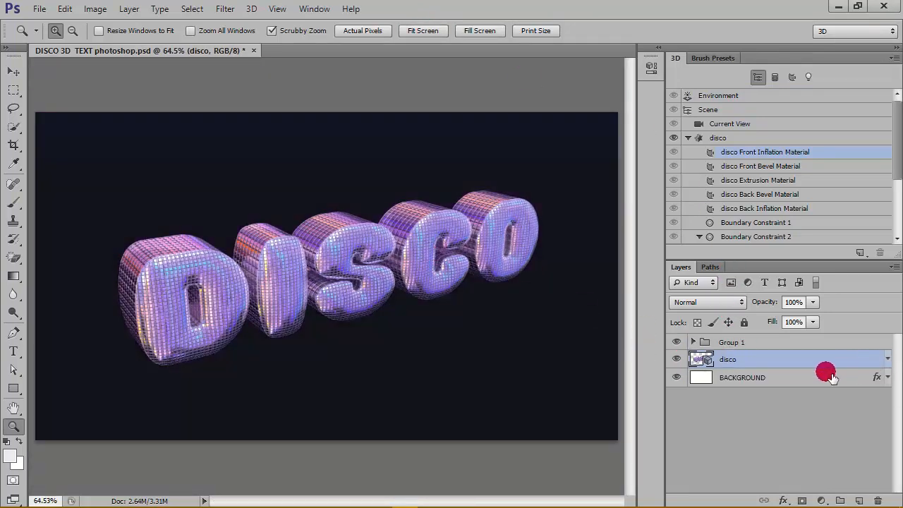
# - Place the DISCO-TEXTURE-2 image directly above the BACKGROUND layer
pyautogui.click(818, 377)
pyautogui.click(40, 8)
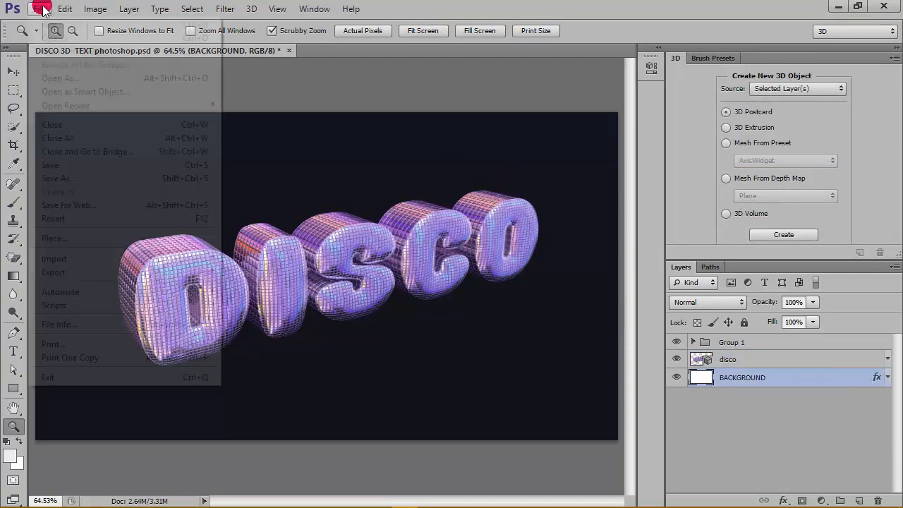
pyautogui.click(110, 240)
pyautogui.click(467, 146)
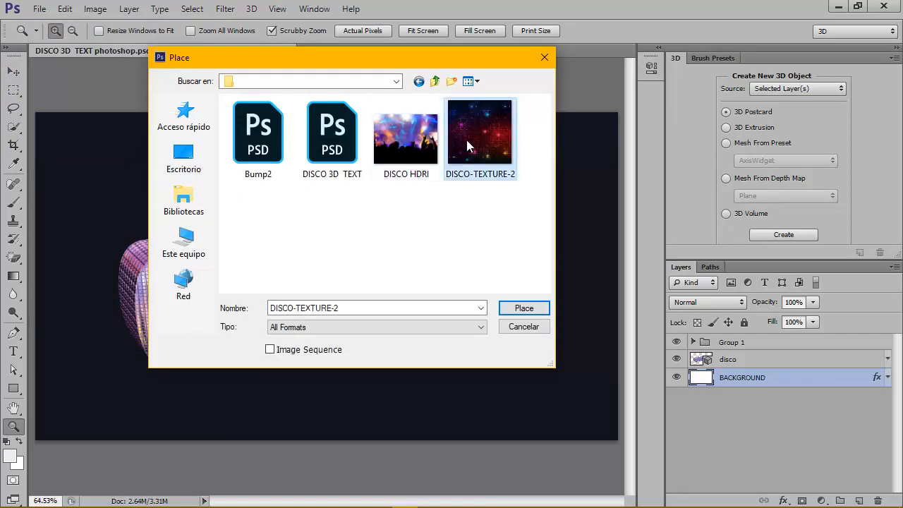
pyautogui.click(517, 305)
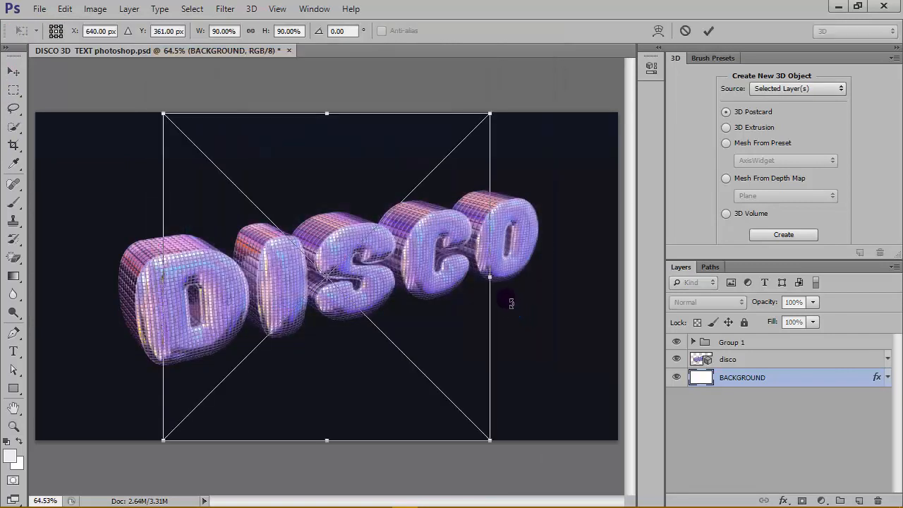
# - Enlarge the placed texture to about 163.63% width and 149.50% height so it covers the whole canvas, and commit it
pyautogui.scroll(-4, 504, 297)
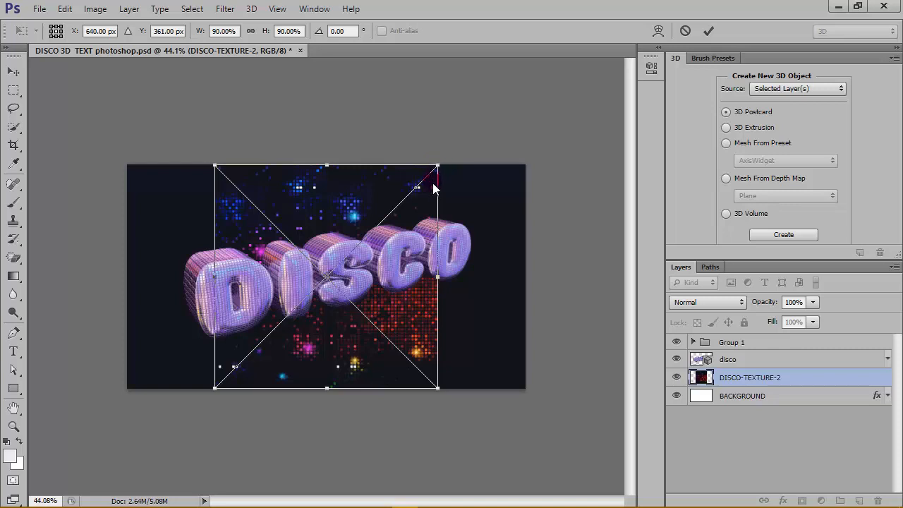
pyautogui.moveTo(438, 166); pyautogui.dragTo(481, 144)
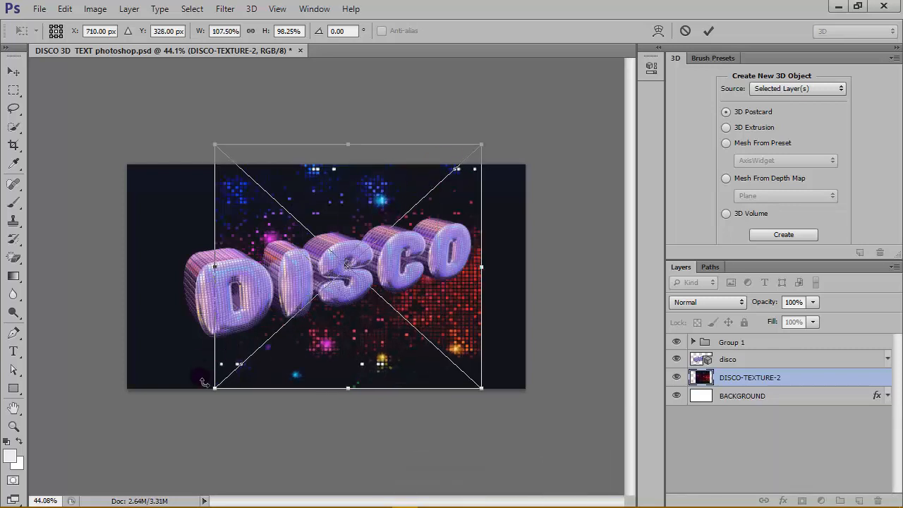
pyautogui.moveTo(217, 390); pyautogui.dragTo(123, 472)
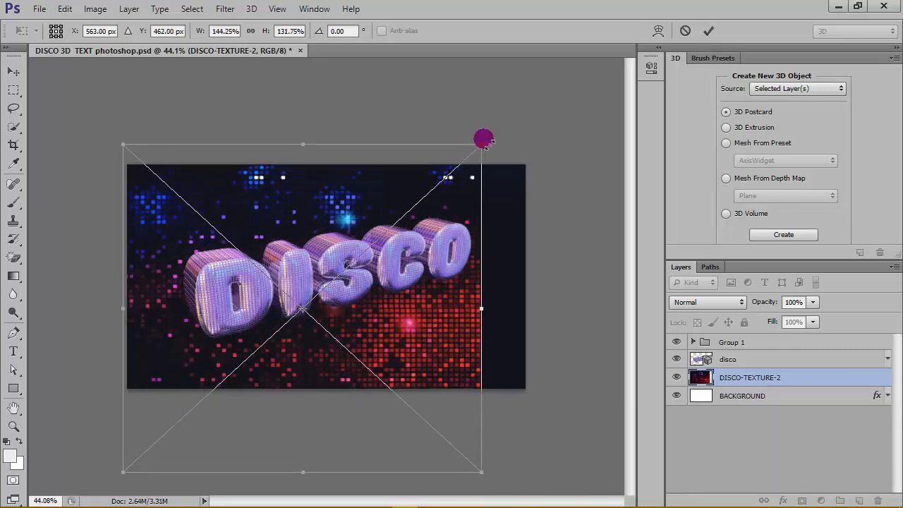
pyautogui.moveTo(481, 145); pyautogui.dragTo(530, 80)
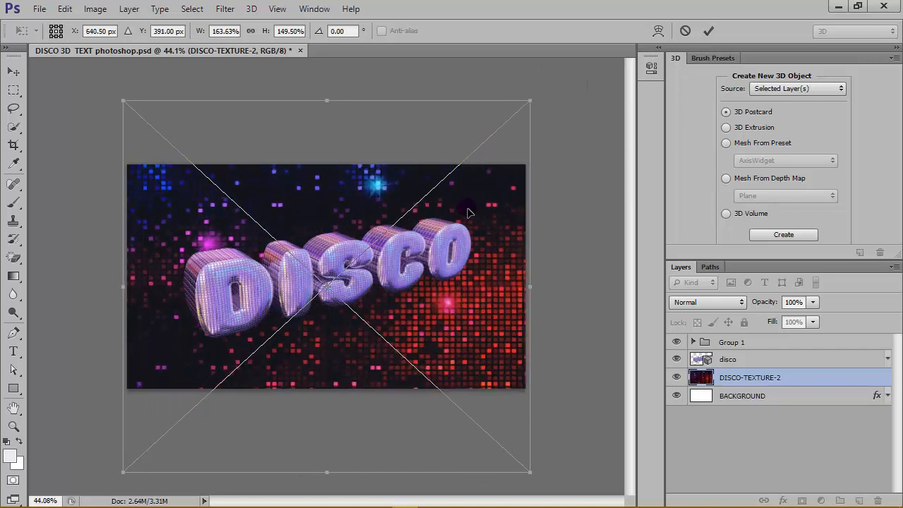
pyautogui.click(708, 31)
# - Rasterize the DISCO-TEXTURE-2 layer and blend it in Linear Dodge (Add) mode at 50% opacity
pyautogui.rightClick(807, 381)
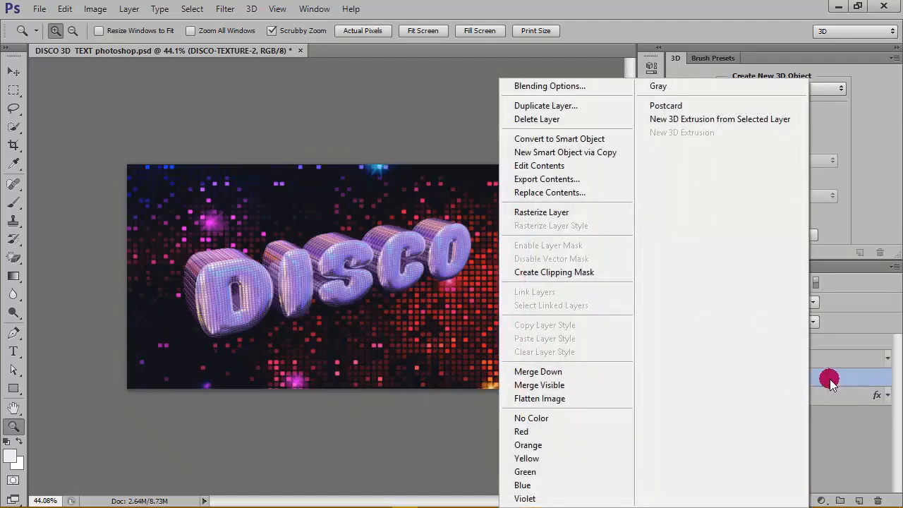
pyautogui.click(605, 212)
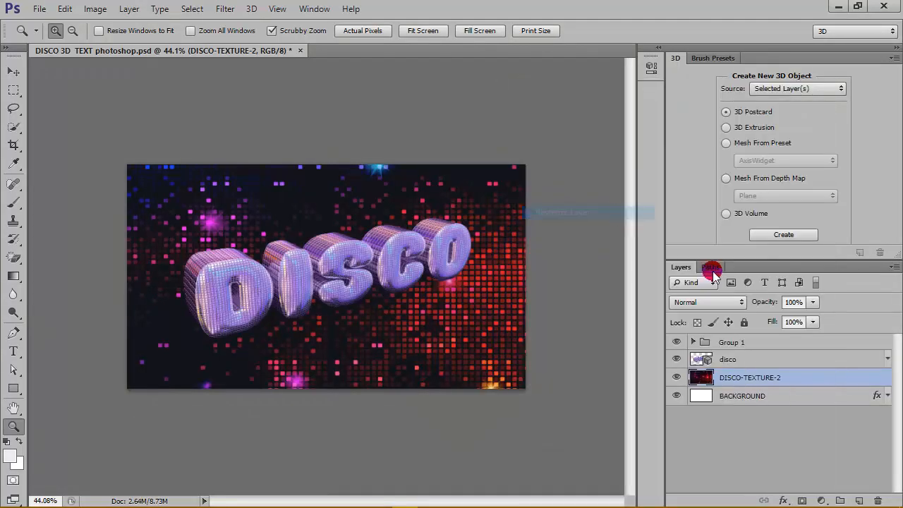
pyautogui.click(732, 299)
pyautogui.click(718, 142)
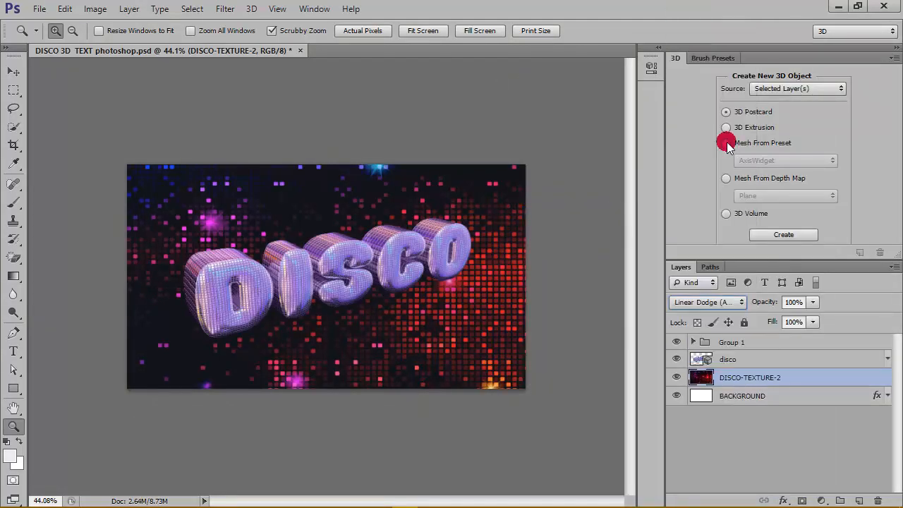
pyautogui.click(802, 301)
pyautogui.write('5')
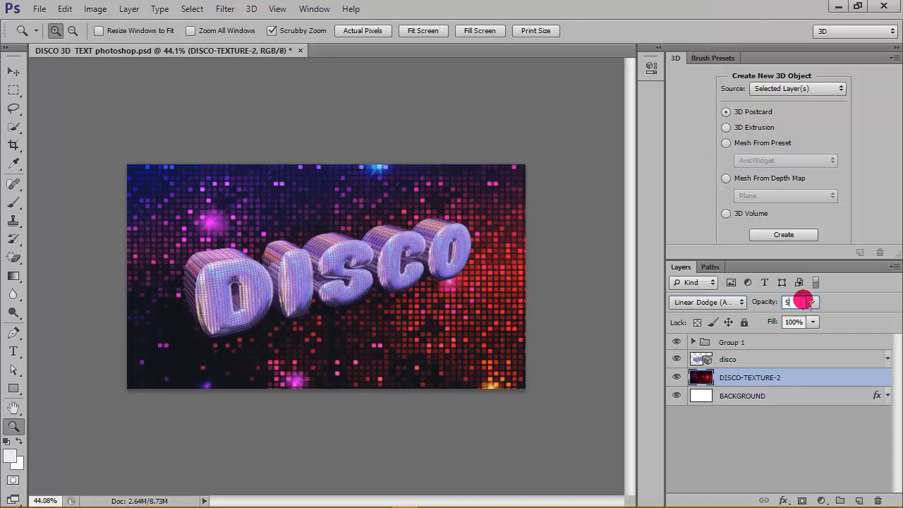
pyautogui.write('0')
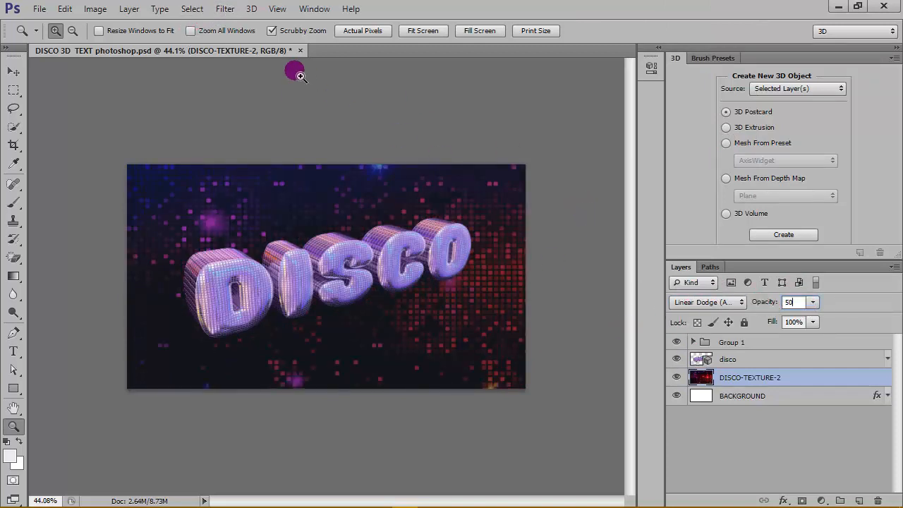
# - Apply a Gaussian Blur with a 2.7 pixel radius to the DISCO-TEXTURE-2 layer and check it at actual size
pyautogui.click(225, 8)
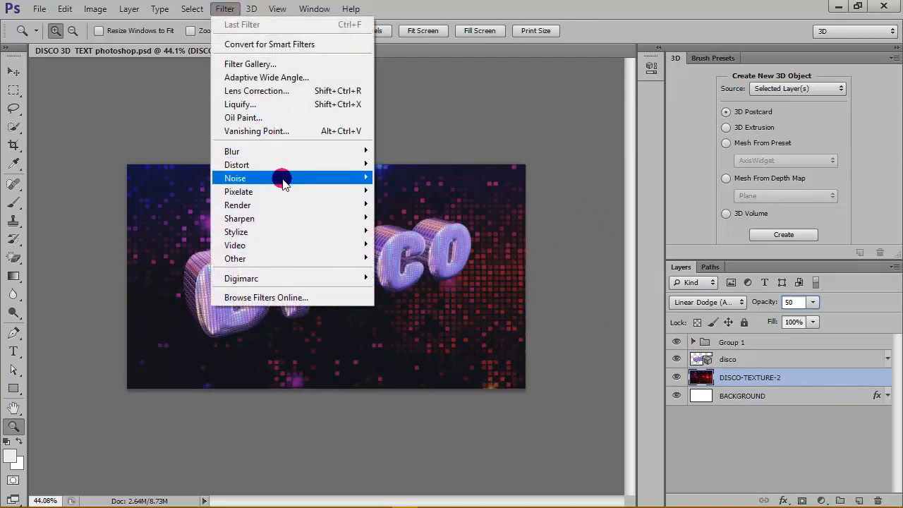
pyautogui.moveTo(367, 177)
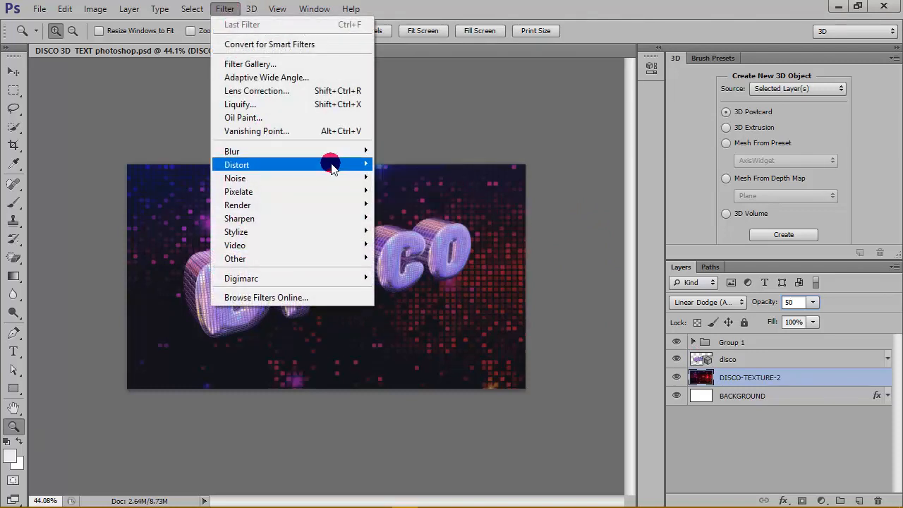
pyautogui.moveTo(330, 154)
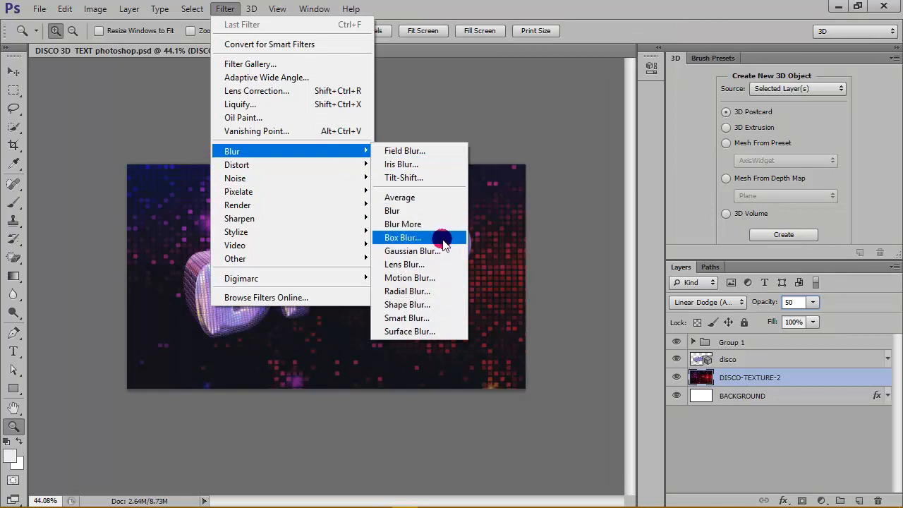
pyautogui.click(416, 252)
pyautogui.click(415, 282)
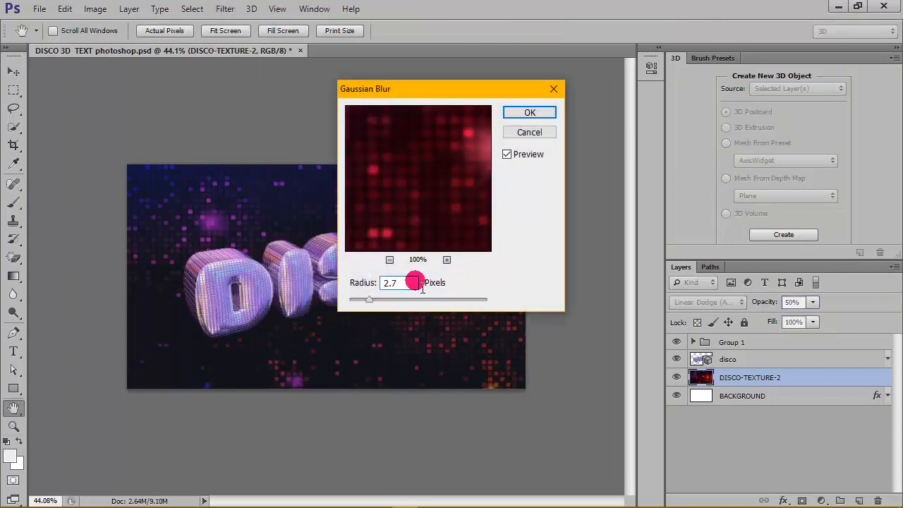
pyautogui.doubleClick(415, 282)
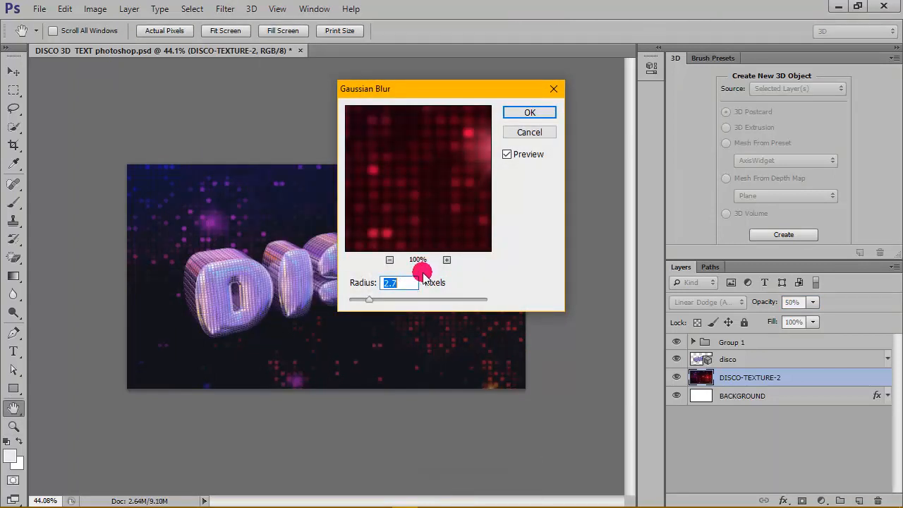
pyautogui.click(530, 113)
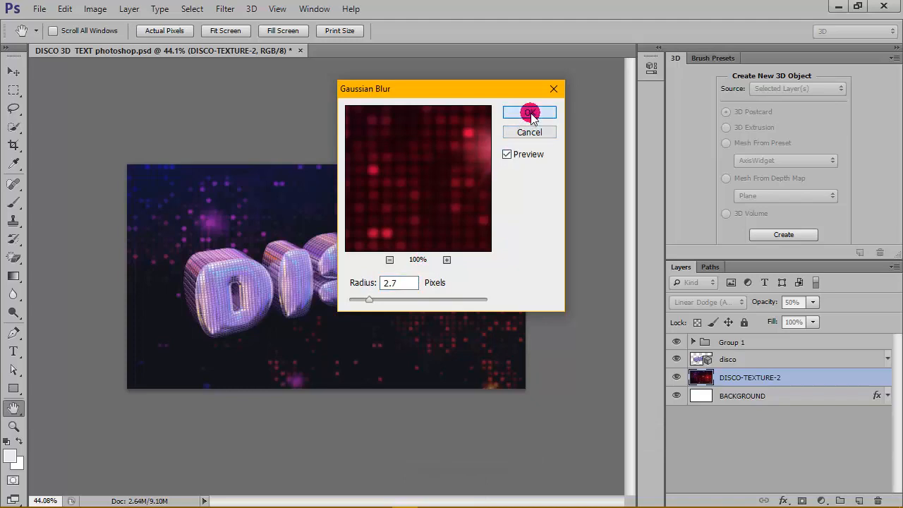
pyautogui.press('z')
pyautogui.click(373, 31)
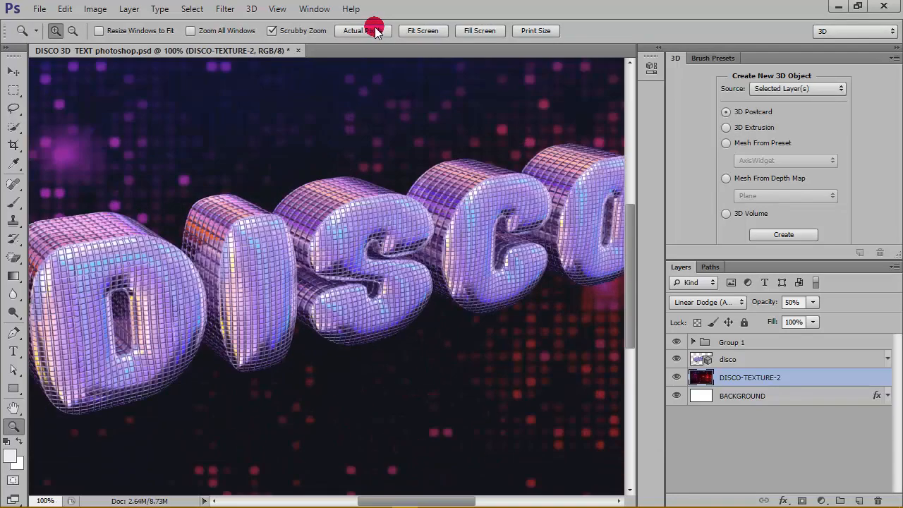
pyautogui.click(409, 29)
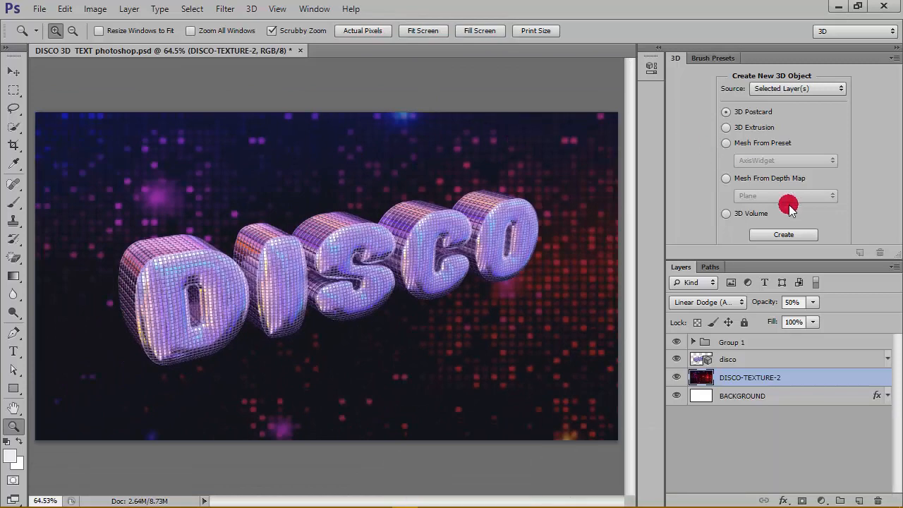
# - Add a Curves adjustment above the disco layer that darkens the image, with a point at input 154, output 108
pyautogui.click(787, 356)
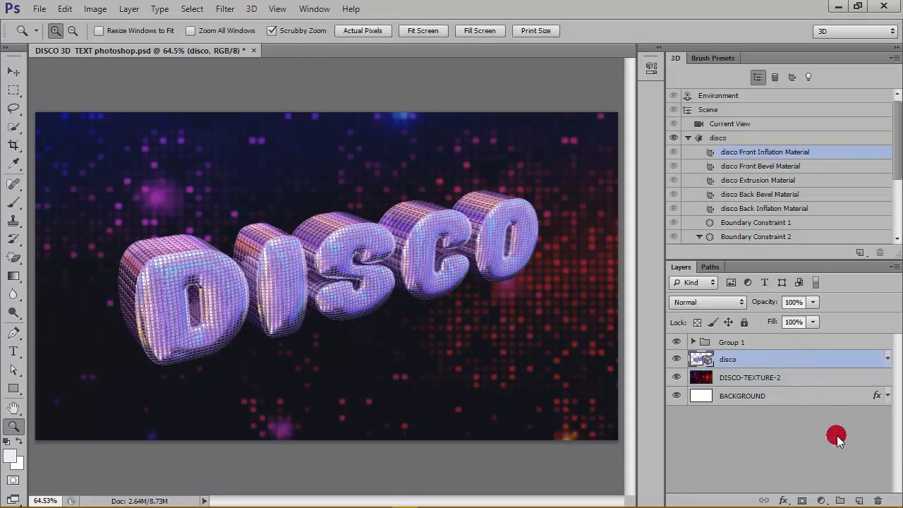
pyautogui.click(820, 500)
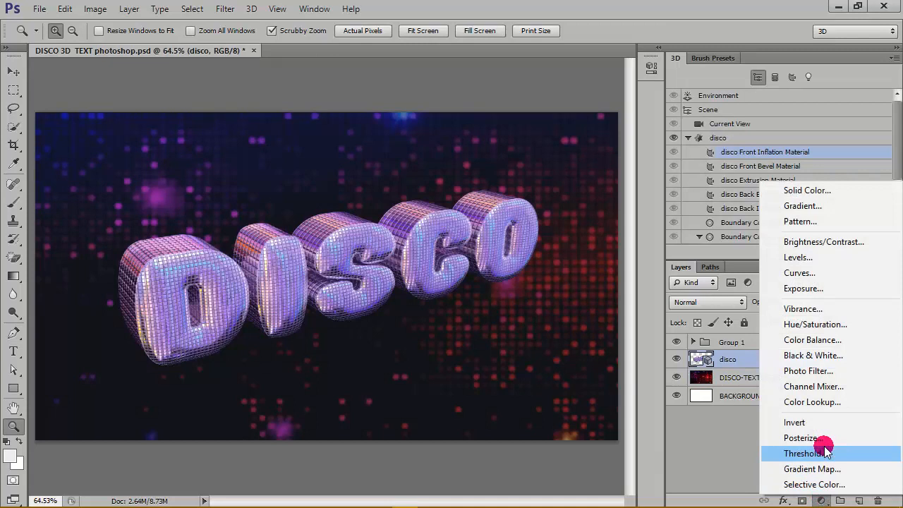
pyautogui.click(799, 272)
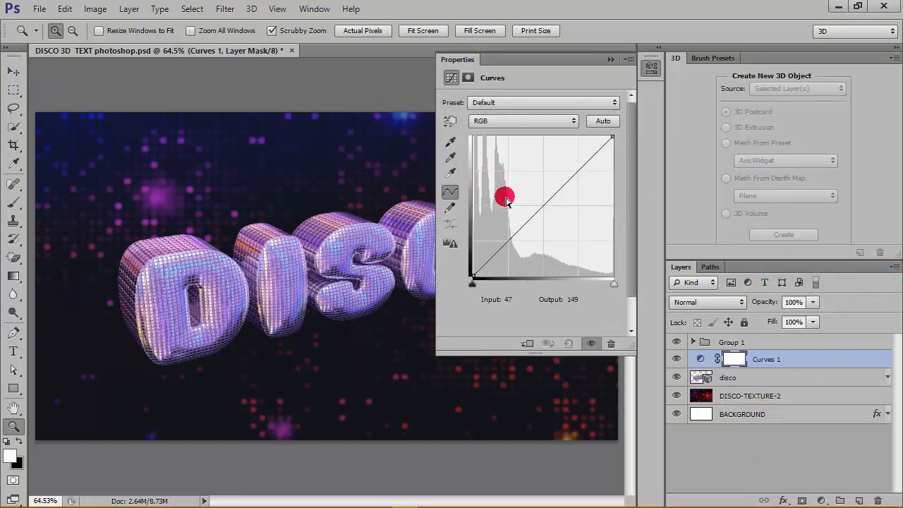
pyautogui.moveTo(541, 206); pyautogui.dragTo(545, 229)
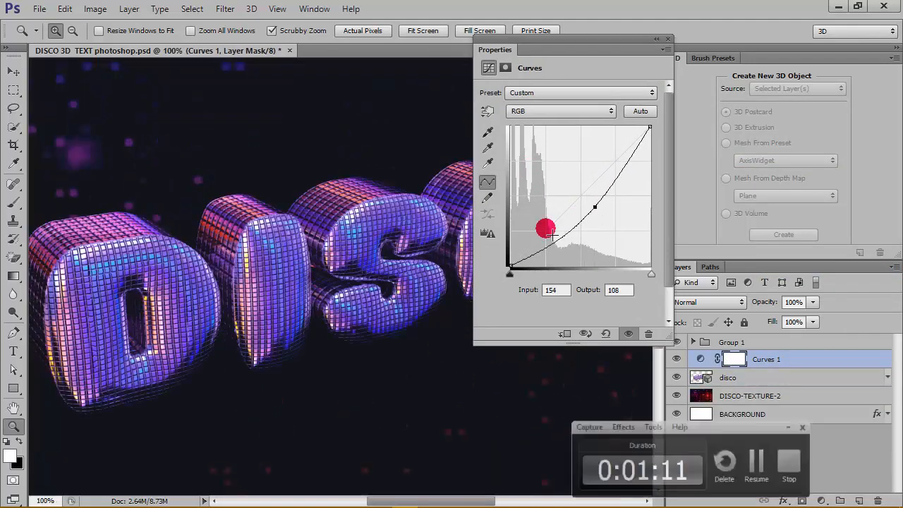
pyautogui.click(551, 289)
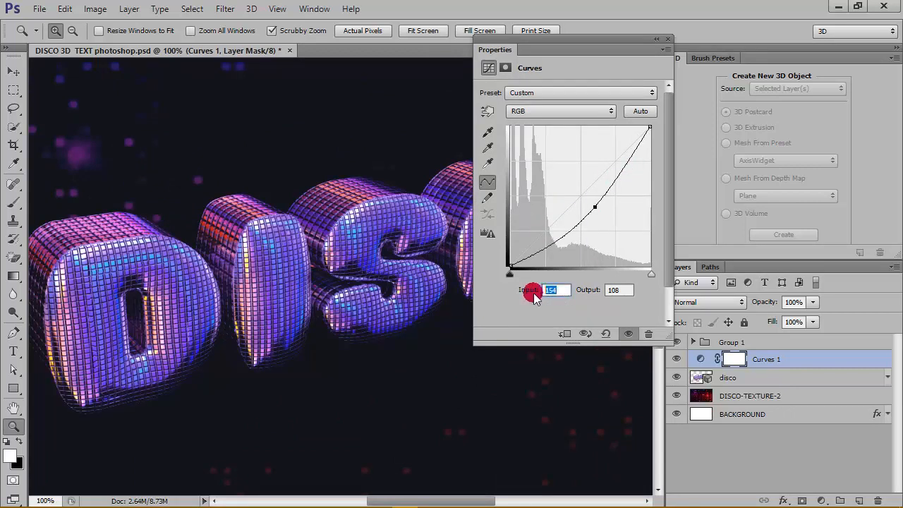
pyautogui.click(621, 290)
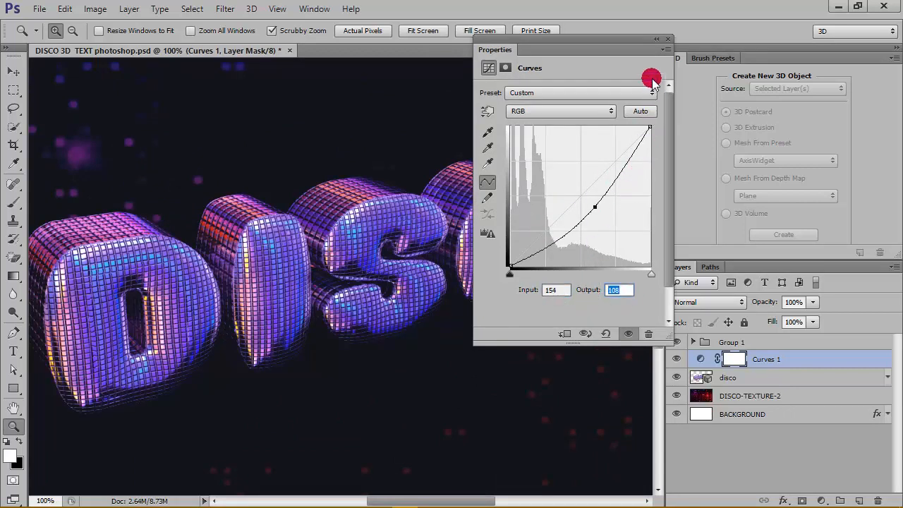
pyautogui.click(656, 39)
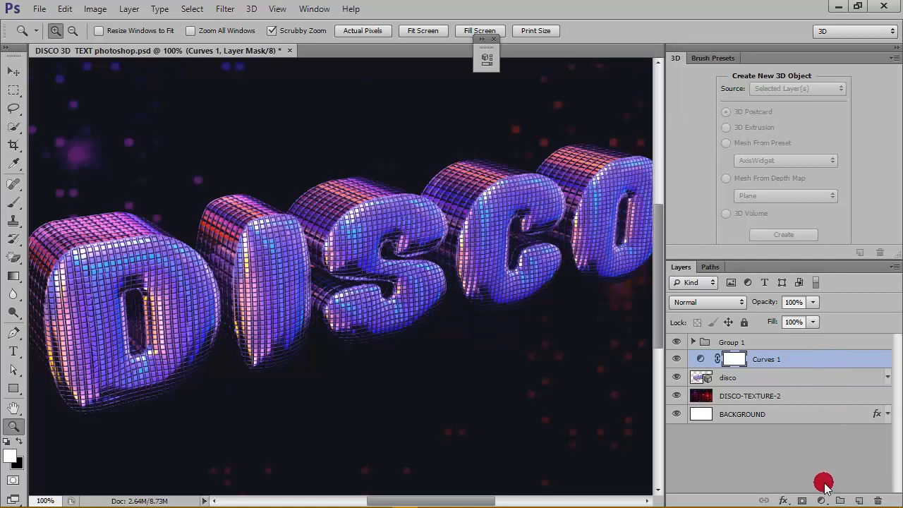
# - Add a second Curves adjustment above the first that brightens the image, with a point at input 122, output 146
pyautogui.moveTo(825, 498); pyautogui.dragTo(810, 272)
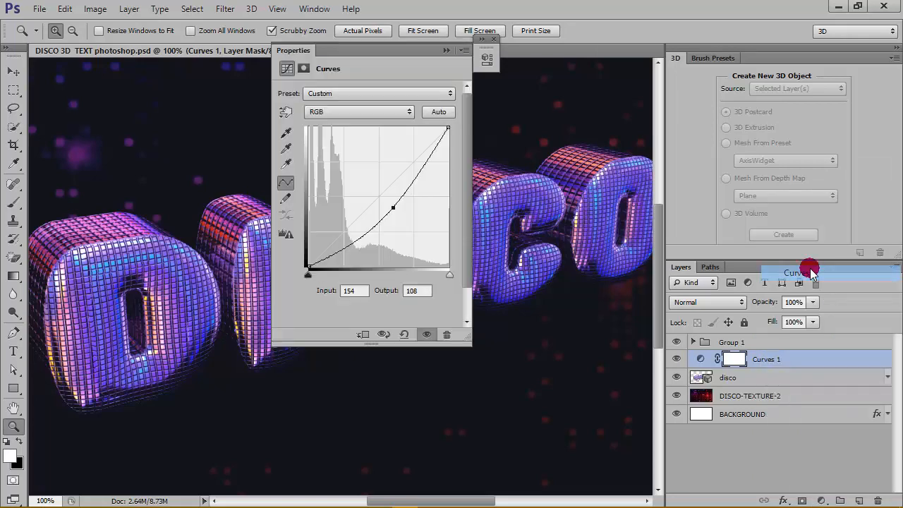
pyautogui.moveTo(390, 54); pyautogui.dragTo(623, 100)
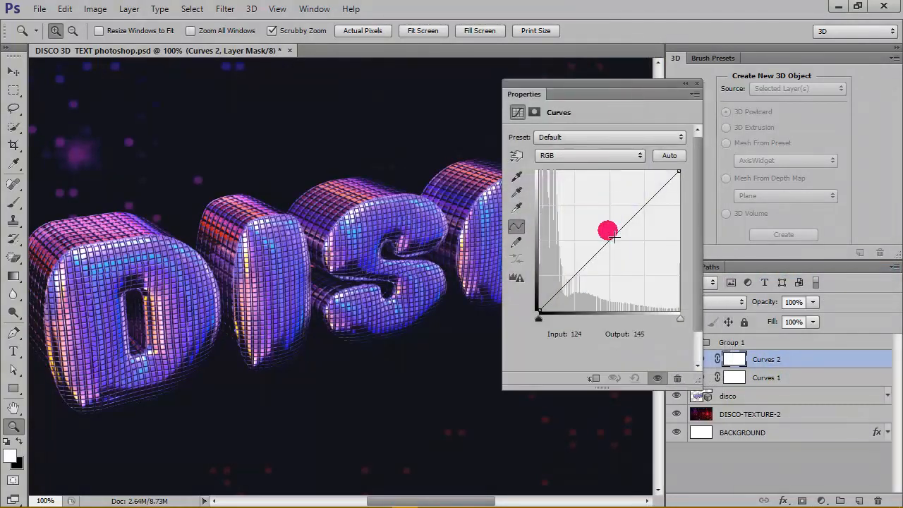
pyautogui.moveTo(604, 246)
pyautogui.mouseDown()
pyautogui.moveTo(608, 226)
pyautogui.moveTo(615, 243)
pyautogui.mouseUp()
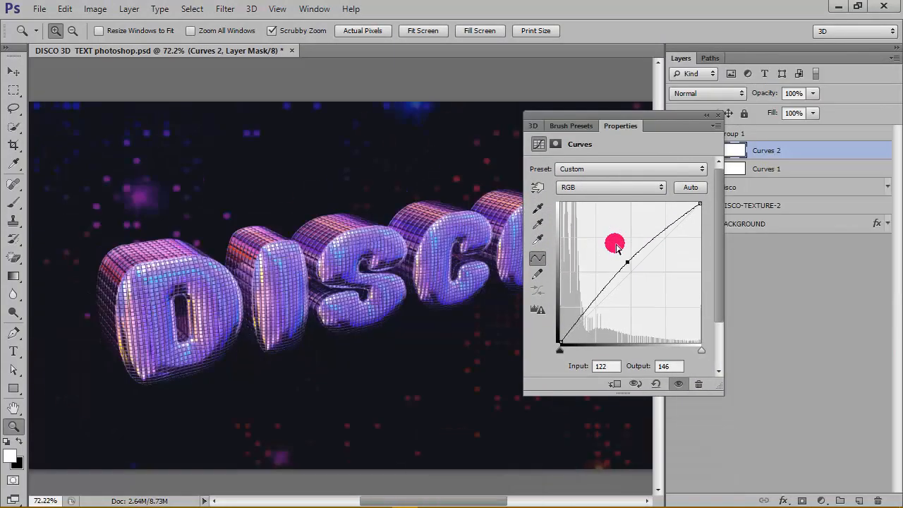
pyautogui.click(665, 365)
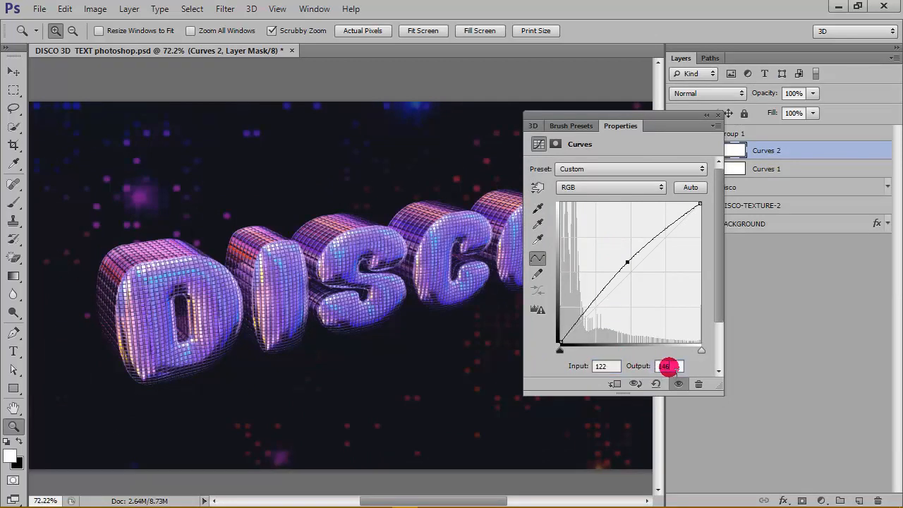
pyautogui.click(705, 115)
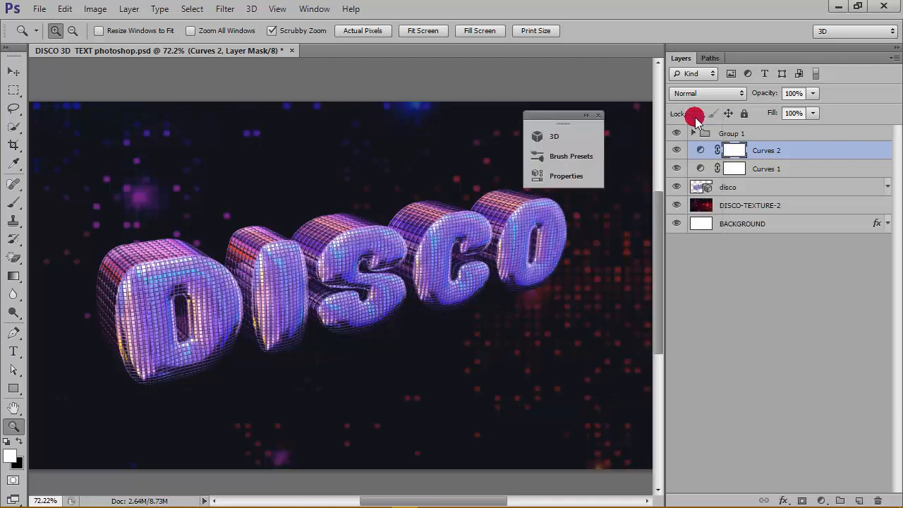
pyautogui.click(601, 119)
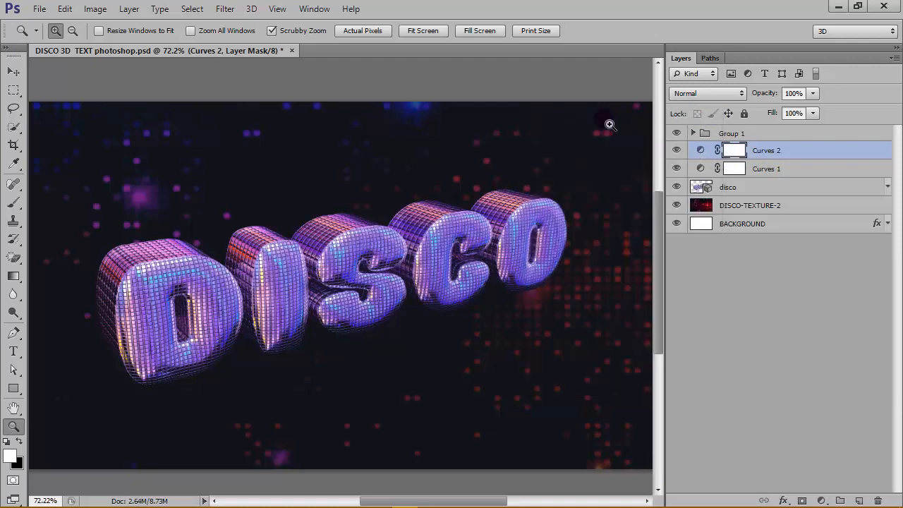
# - Reopen the Curves 2 adjustment and reset its curve to the default
pyautogui.click(800, 148)
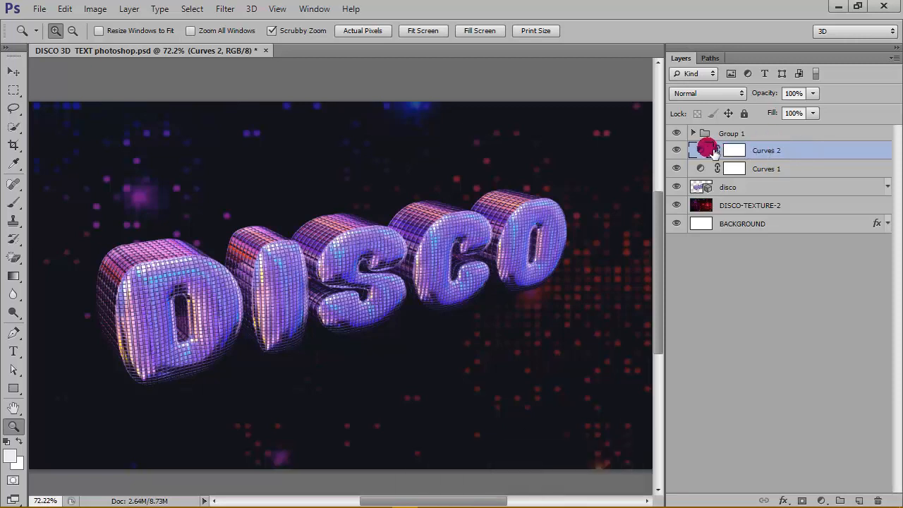
pyautogui.doubleClick(708, 149)
pyautogui.click(451, 384)
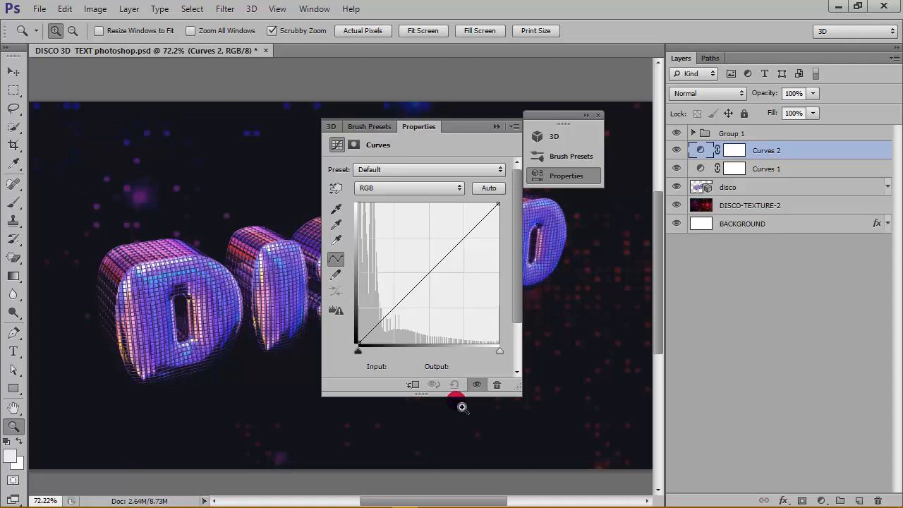
# - Undo the Curves 2 reset and clip that adjustment to the layer below
pyautogui.hotkey('ctrl', 'z')
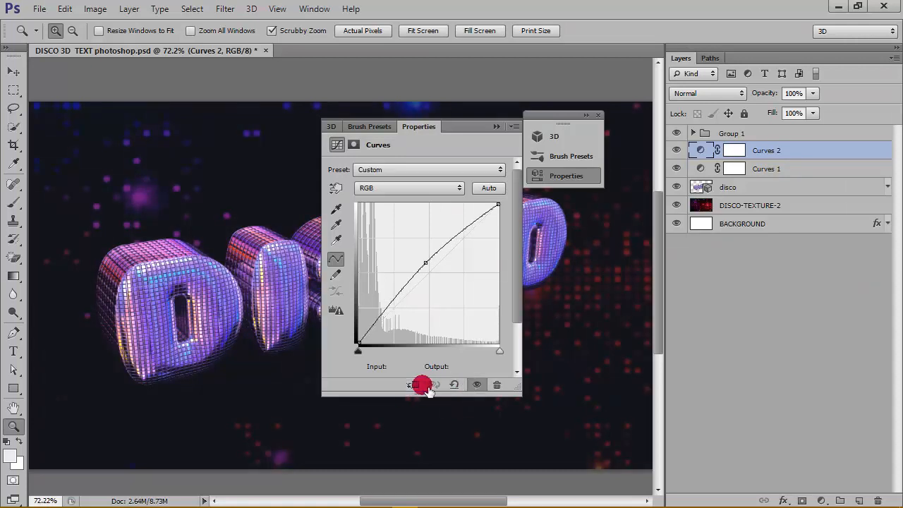
pyautogui.click(419, 385)
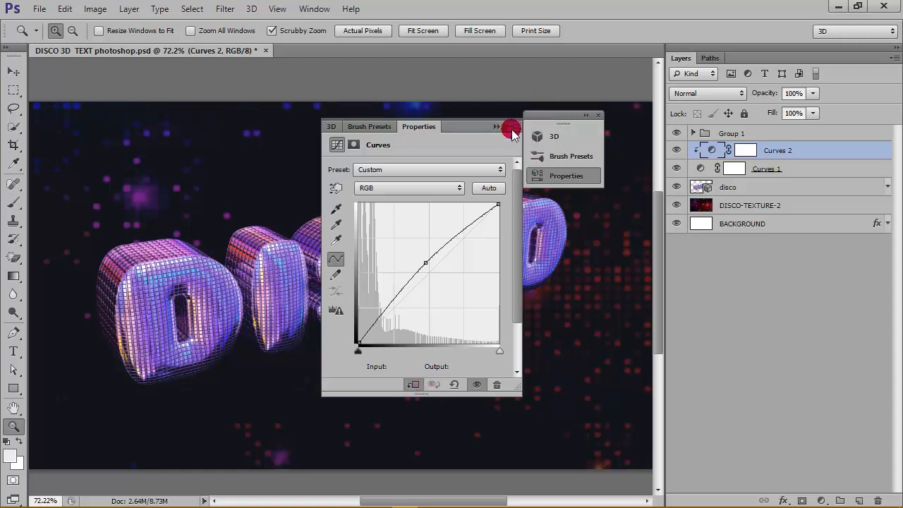
pyautogui.click(497, 127)
# - Clip the Curves 1 adjustment to the disco layer so both Curves adjustments affect only the text
pyautogui.click(700, 169)
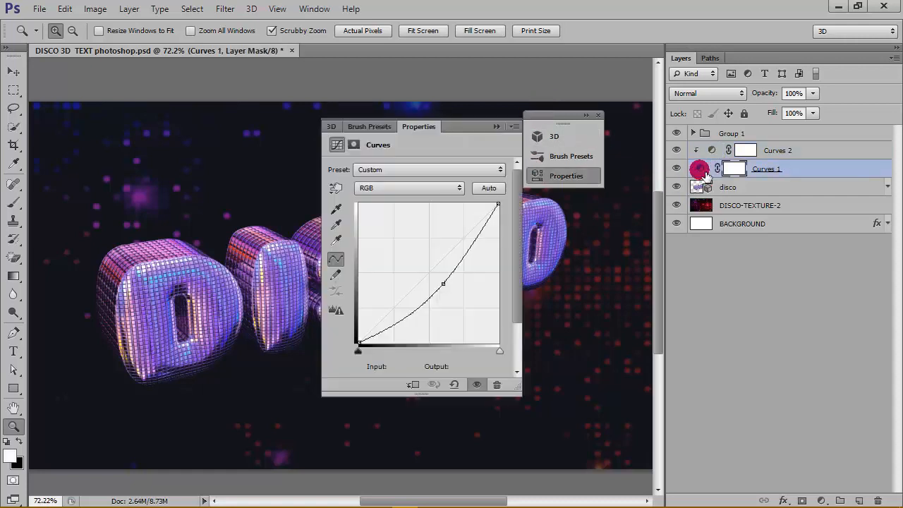
pyautogui.click(412, 385)
pyautogui.click(496, 127)
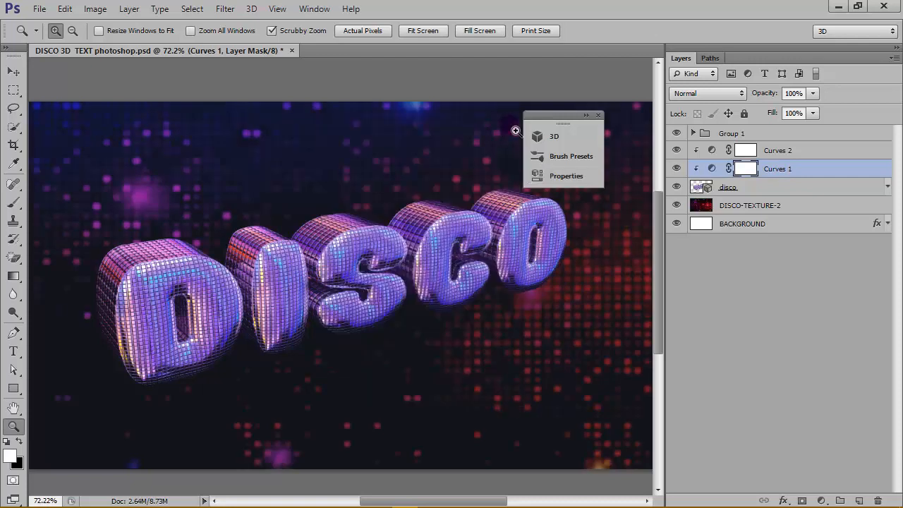
pyautogui.click(590, 115)
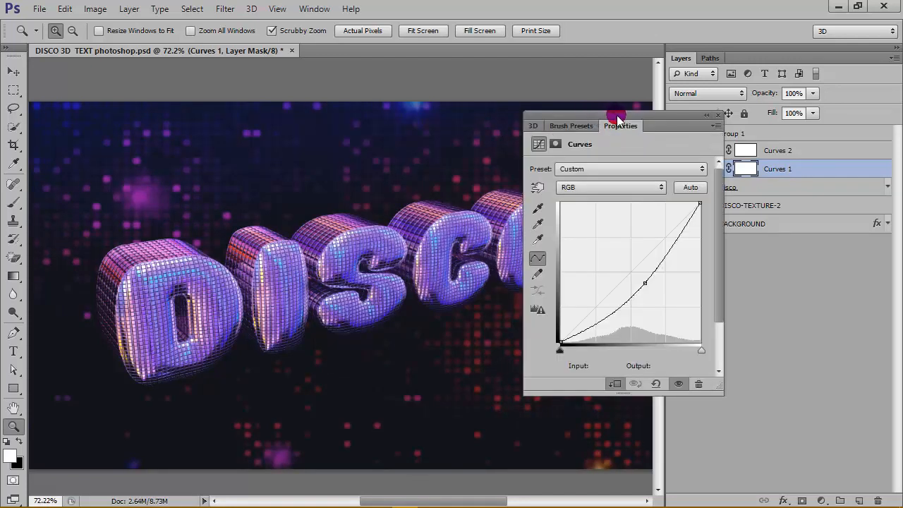
pyautogui.click(721, 114)
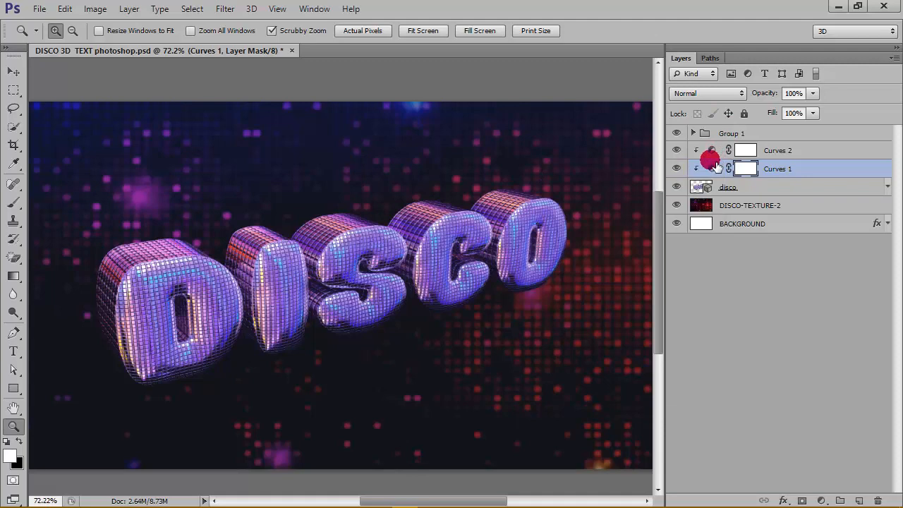
# - Save the document with its layers in Photoshop format as DISCO 3D TEXT photoshop.psd, replacing the existing file
pyautogui.click(36, 8)
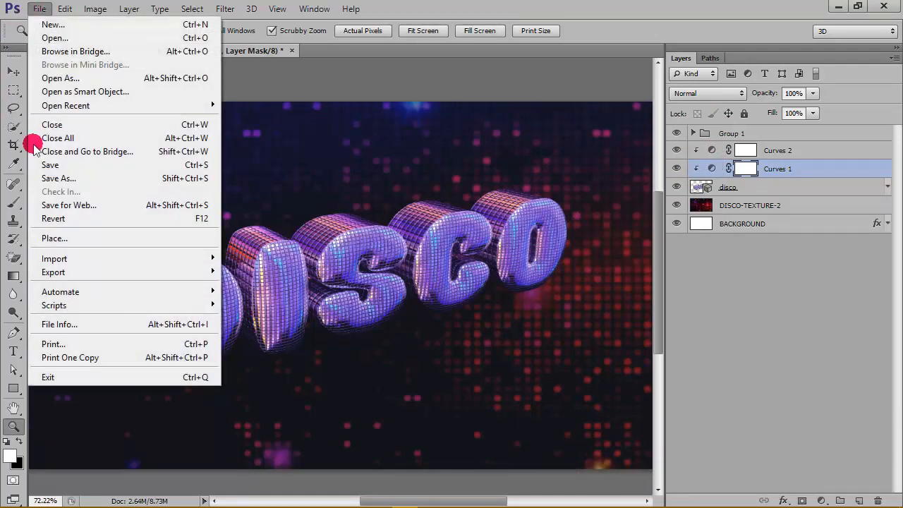
pyautogui.click(108, 179)
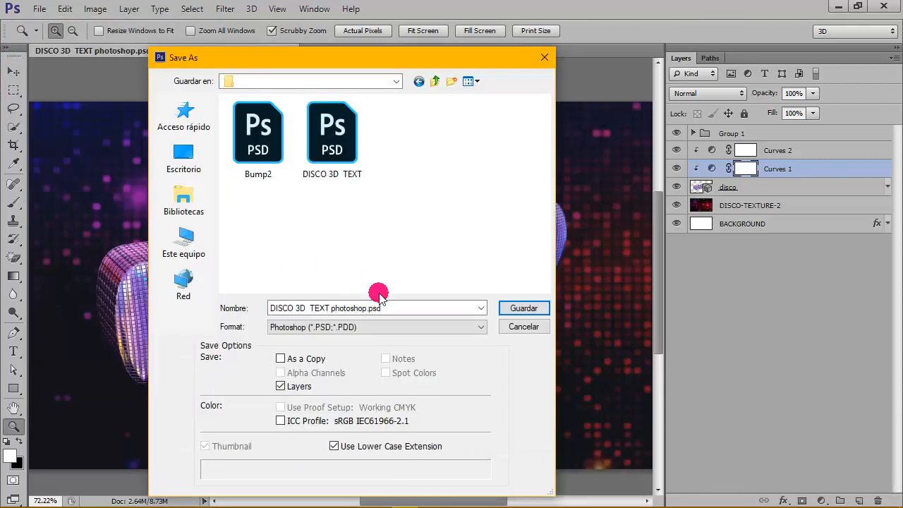
pyautogui.click(526, 308)
pyautogui.click(596, 147)
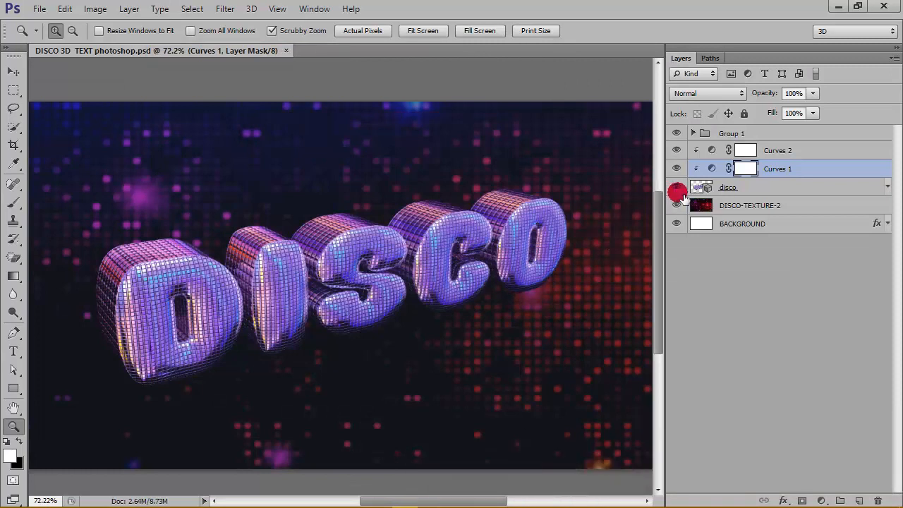
# - Rasterize the disco 3D layer and duplicate it as disco copy in the same document
pyautogui.click(765, 186)
pyautogui.rightClick(772, 187)
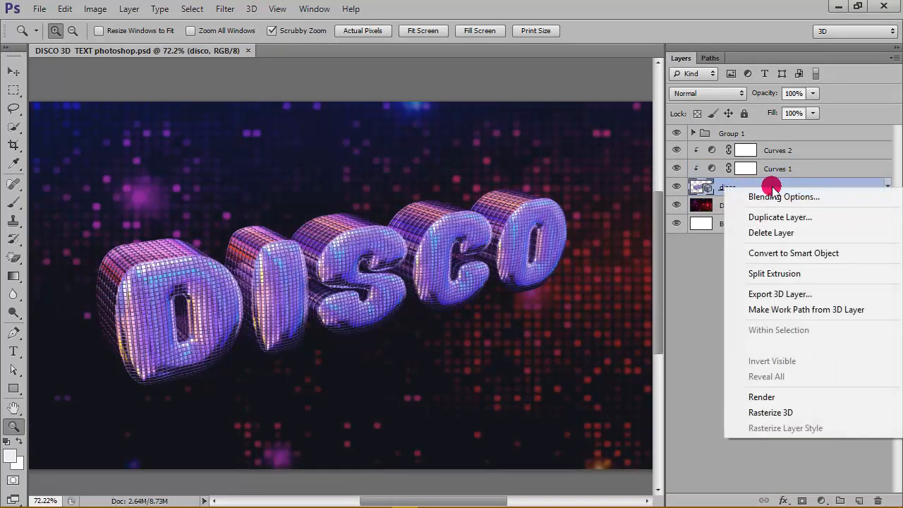
pyautogui.click(773, 414)
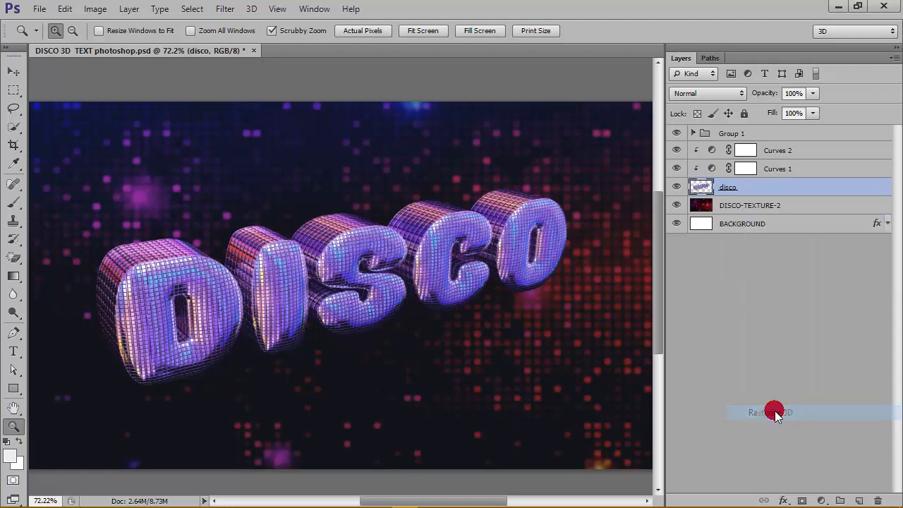
pyautogui.rightClick(774, 186)
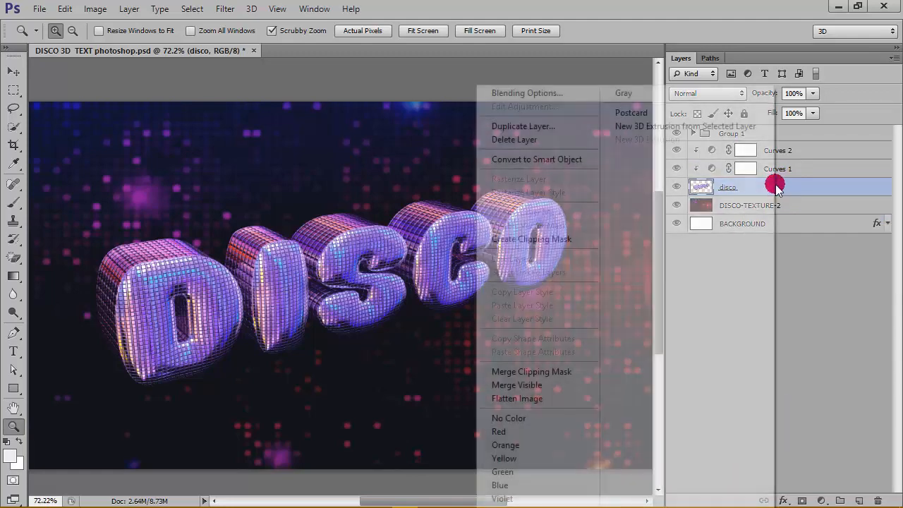
pyautogui.click(549, 127)
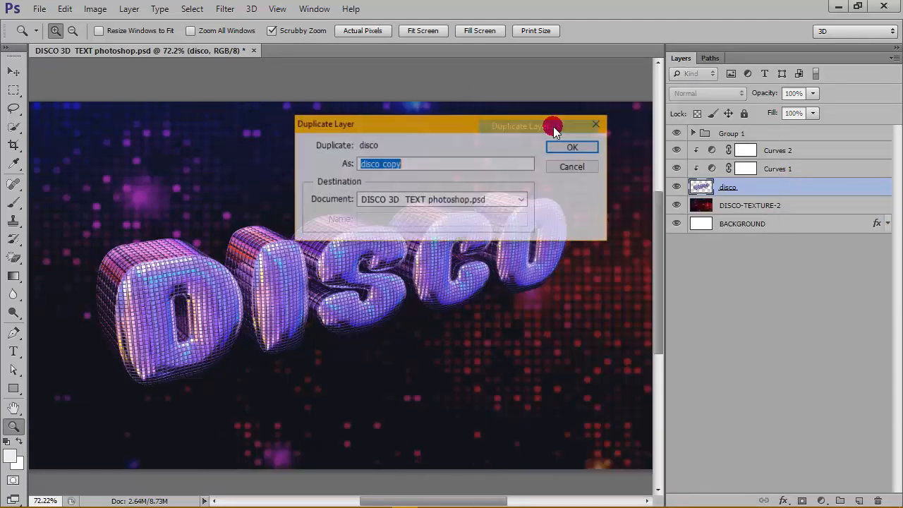
pyautogui.click(572, 148)
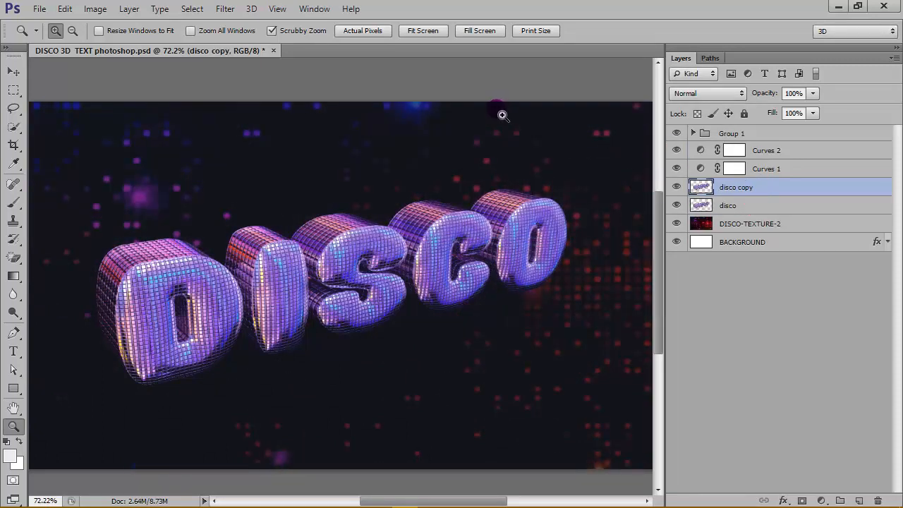
# - Apply the Filter Gallery's Grain texture to disco copy with intensity 40, contrast 50 and grain type Regular
pyautogui.click(224, 10)
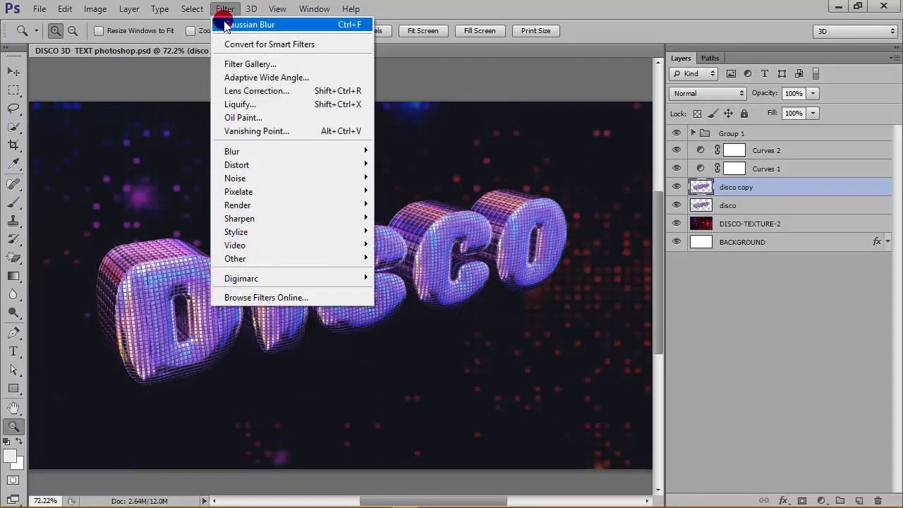
pyautogui.click(243, 63)
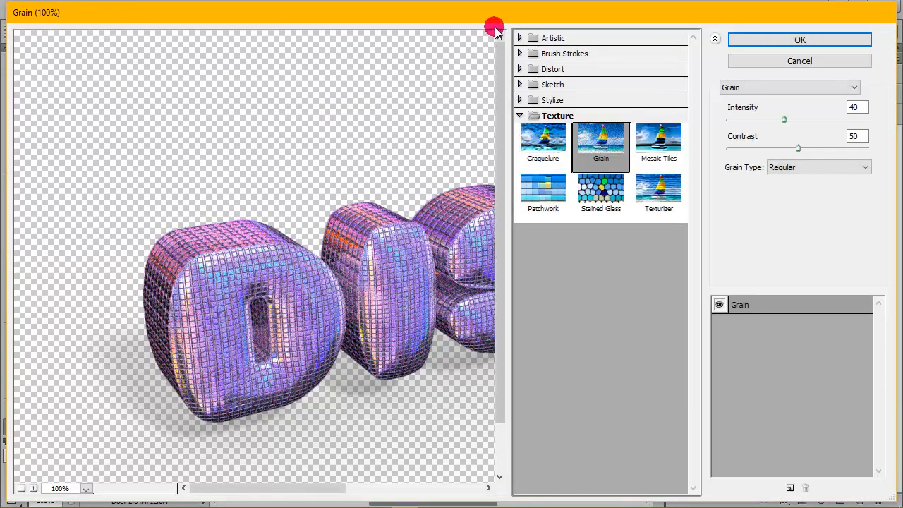
pyautogui.click(799, 39)
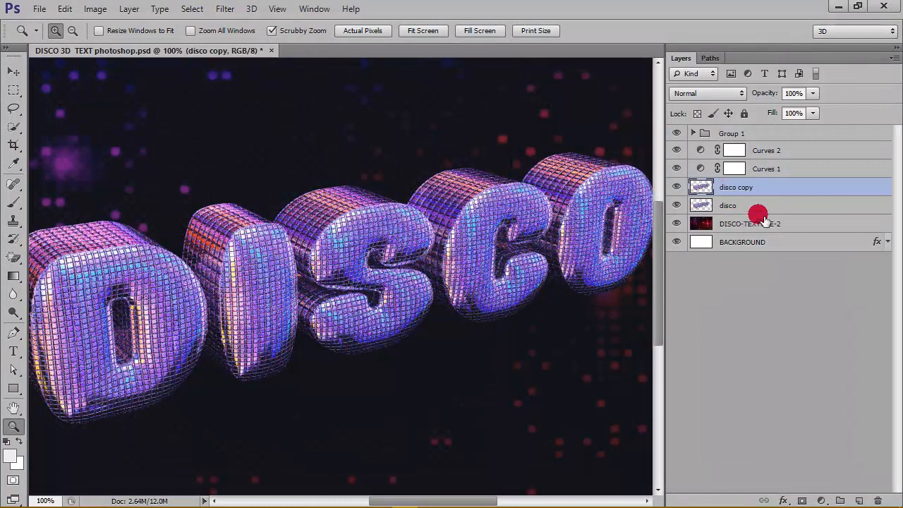
# - Set the disco copy layer's blend mode to Overlay and compare the text with the layer hidden and shown
pyautogui.click(737, 94)
pyautogui.click(695, 277)
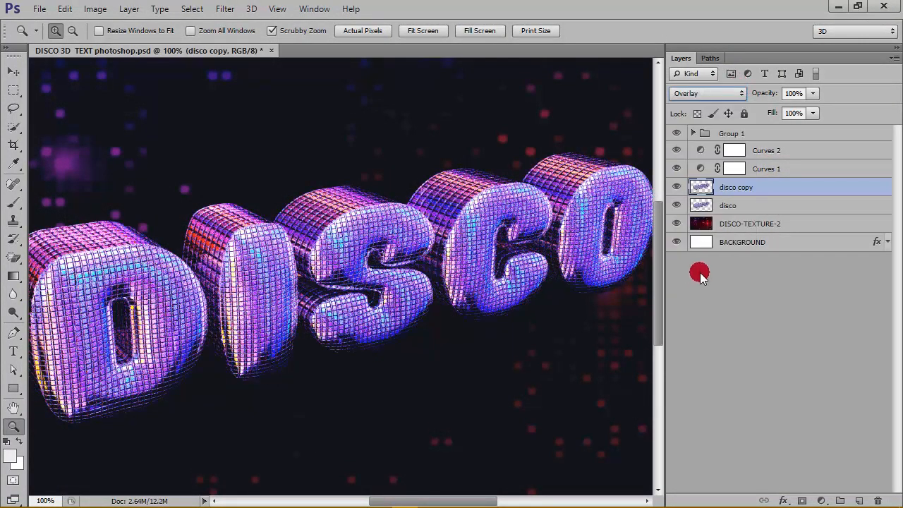
pyautogui.hscroll(-1, 745, 230)
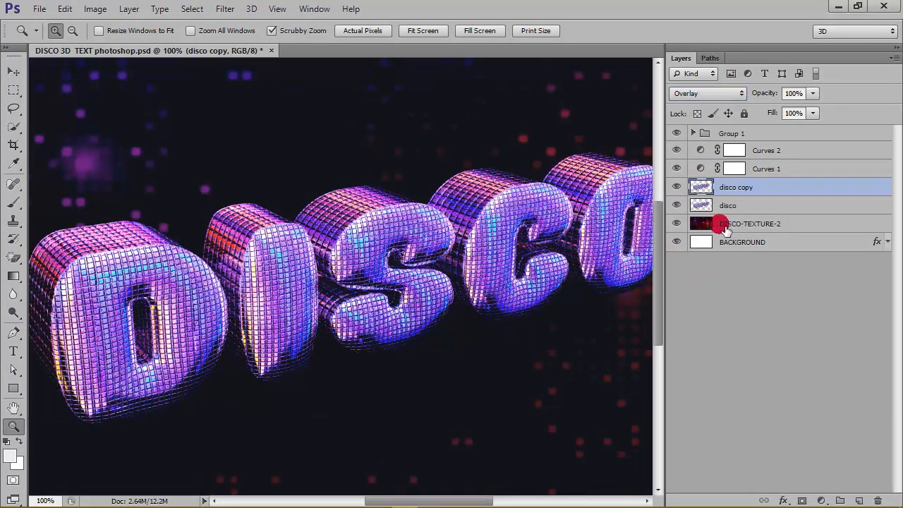
pyautogui.scroll(-3, 433, 190)
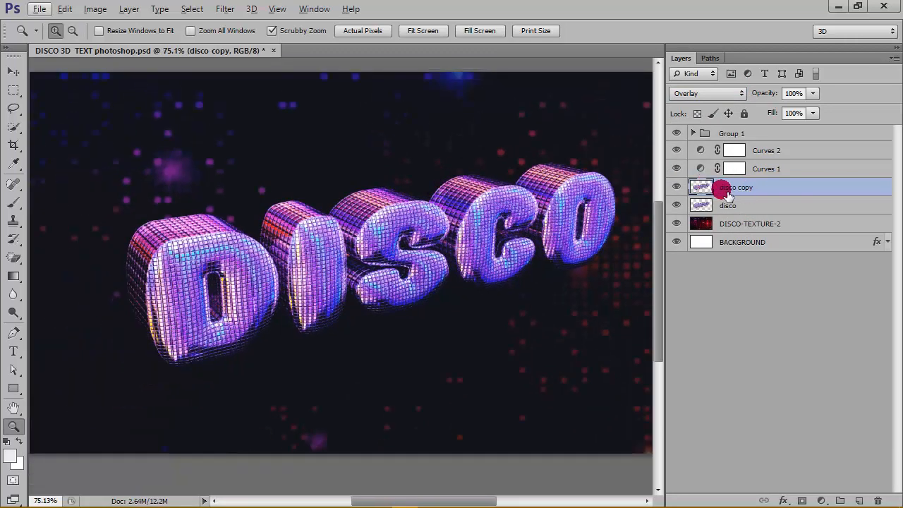
pyautogui.click(655, 211)
pyautogui.click(676, 187)
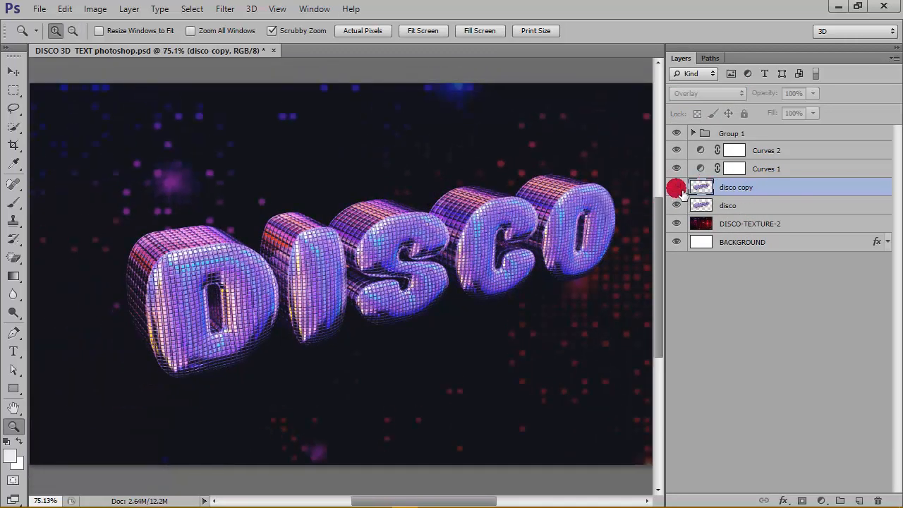
pyautogui.click(678, 188)
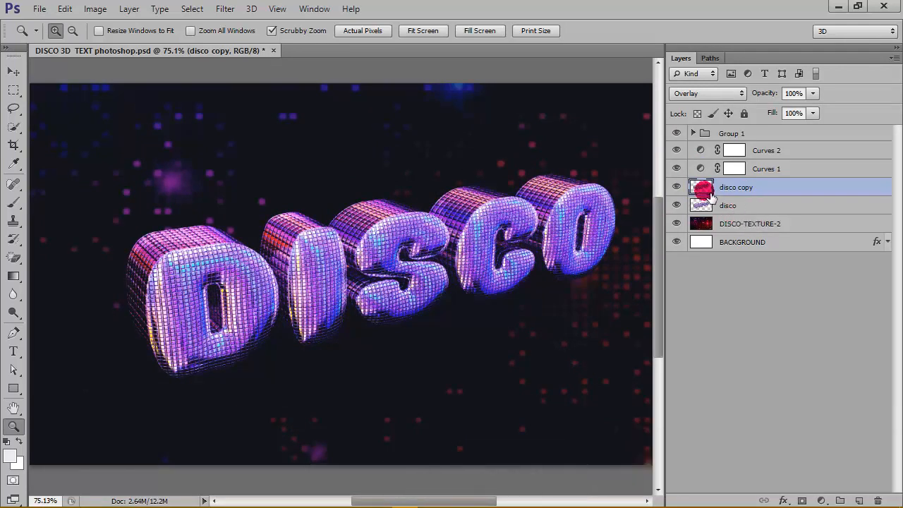
# - Add a Curves adjustment directly above DISCO-TEXTURE-2 that brightens the background, with a point at input 110, output 170
pyautogui.hotkey('shift', 'alt', 'a')
pyautogui.click(785, 225)
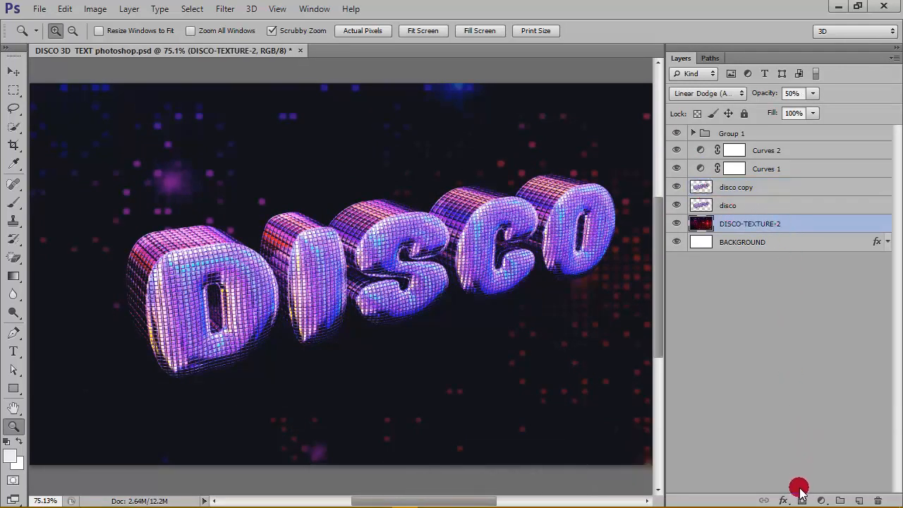
pyautogui.click(822, 500)
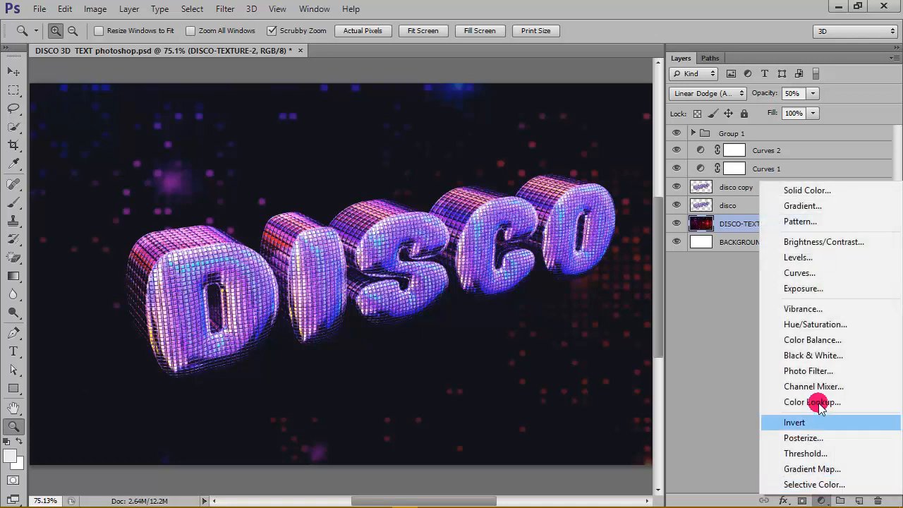
pyautogui.click(817, 275)
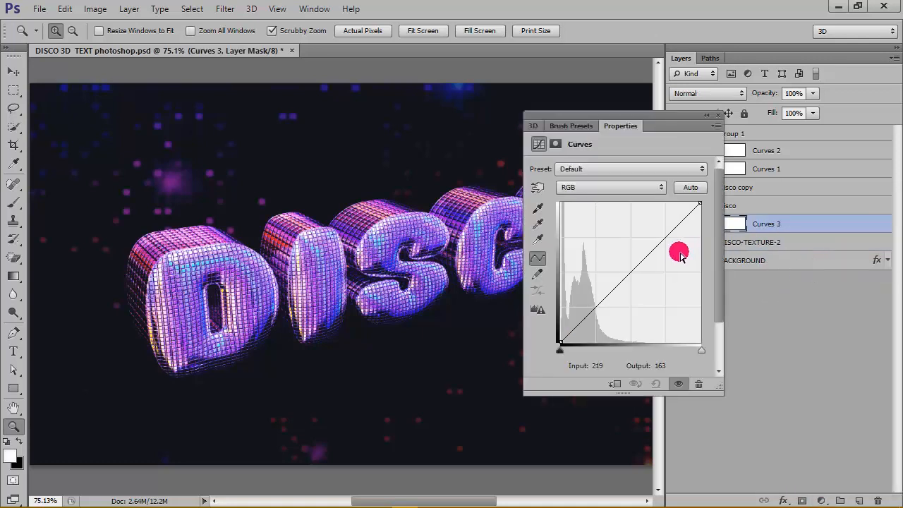
pyautogui.moveTo(645, 259); pyautogui.dragTo(630, 254)
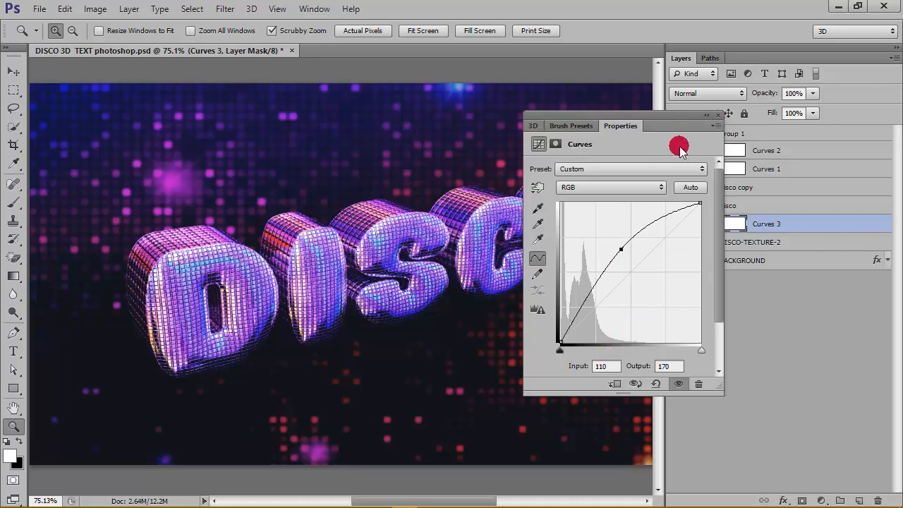
pyautogui.click(704, 115)
pyautogui.click(585, 124)
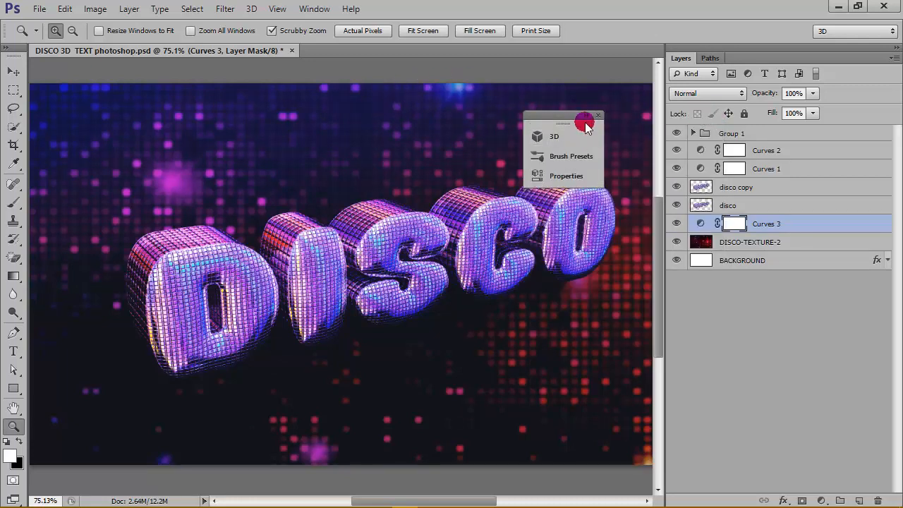
# - Check the image at actual size and lower the disco copy layer's opacity to 47%
pyautogui.click(371, 31)
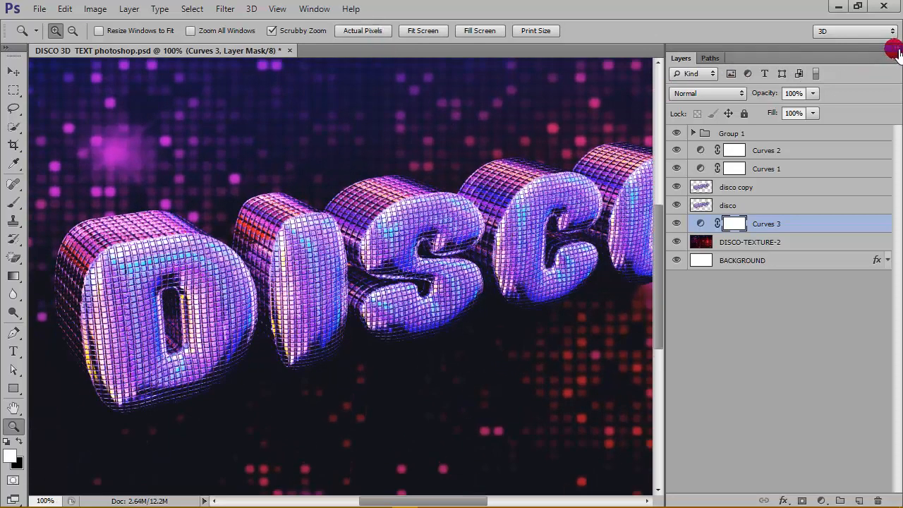
pyautogui.click(896, 50)
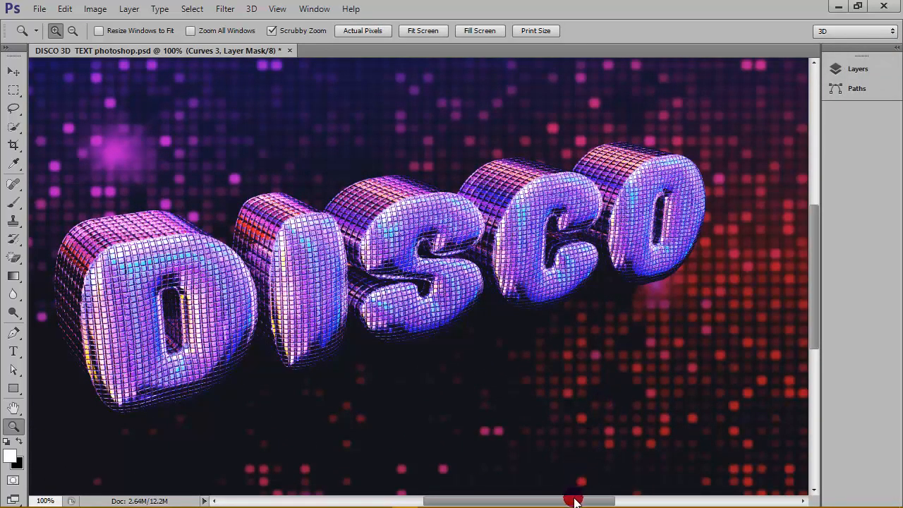
pyautogui.moveTo(575, 502); pyautogui.dragTo(570, 501)
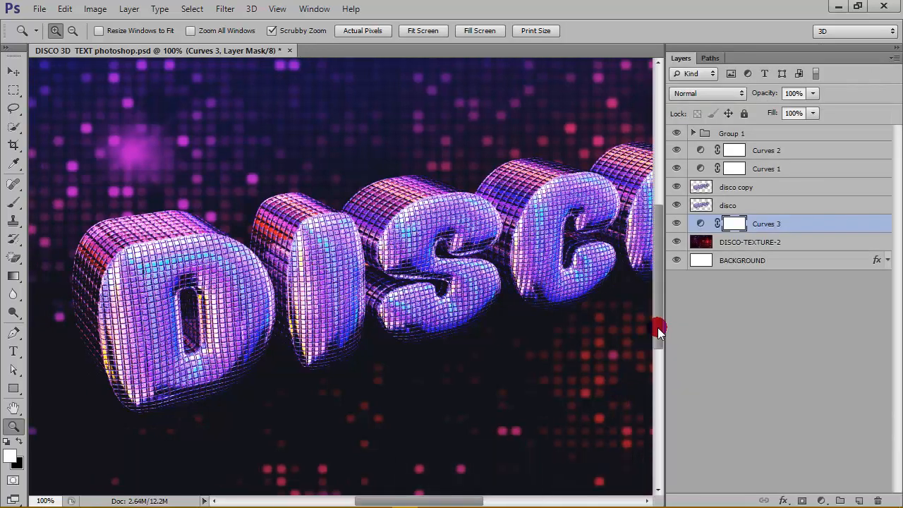
pyautogui.click(768, 206)
pyautogui.click(767, 187)
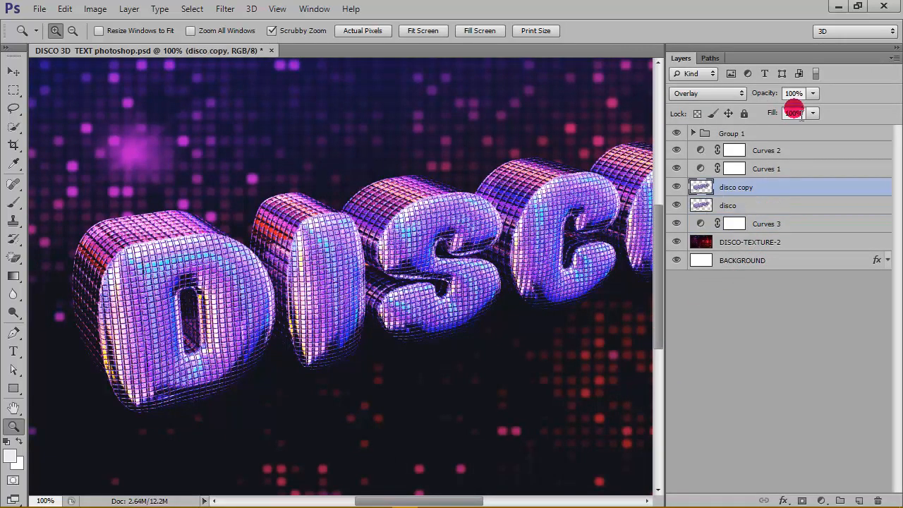
pyautogui.moveTo(809, 97)
pyautogui.mouseDown()
pyautogui.moveTo(809, 106)
pyautogui.moveTo(716, 123)
pyautogui.moveTo(734, 126)
pyautogui.mouseUp()
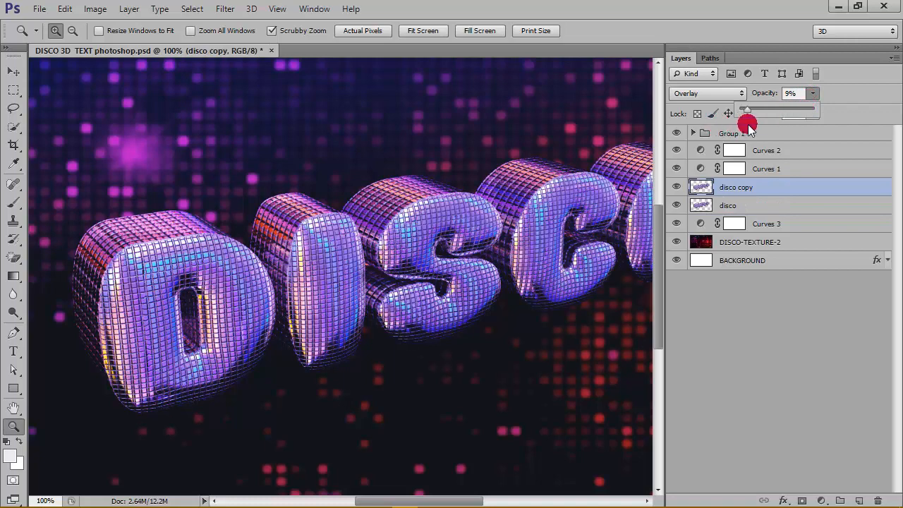
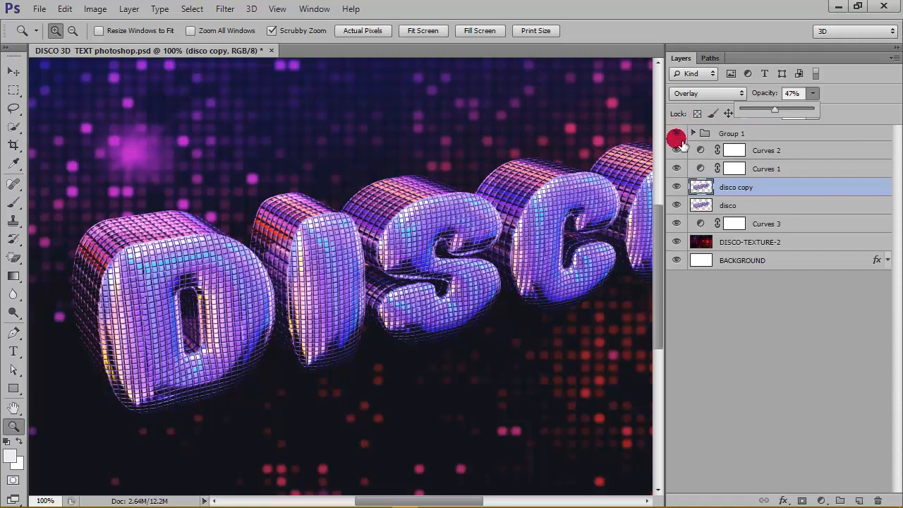
pyautogui.click(676, 187)
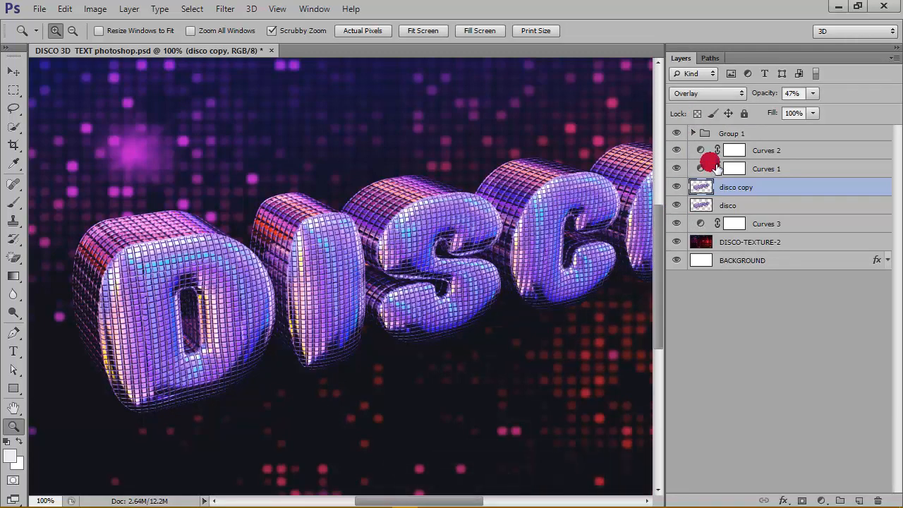
# - Adjust the Curves 2 adjustment by moving its RGB curve point to input 121, output 159
pyautogui.doubleClick(701, 151)
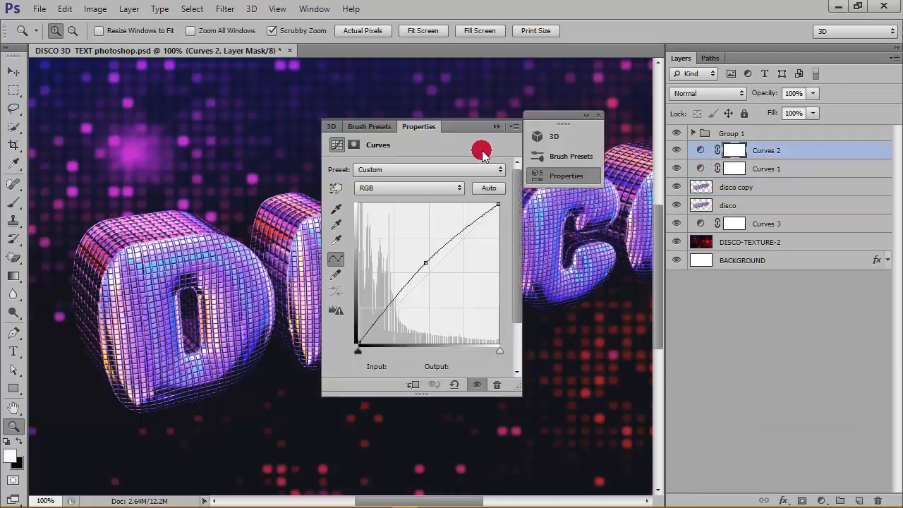
pyautogui.moveTo(467, 122); pyautogui.dragTo(638, 122)
pyautogui.click(596, 268)
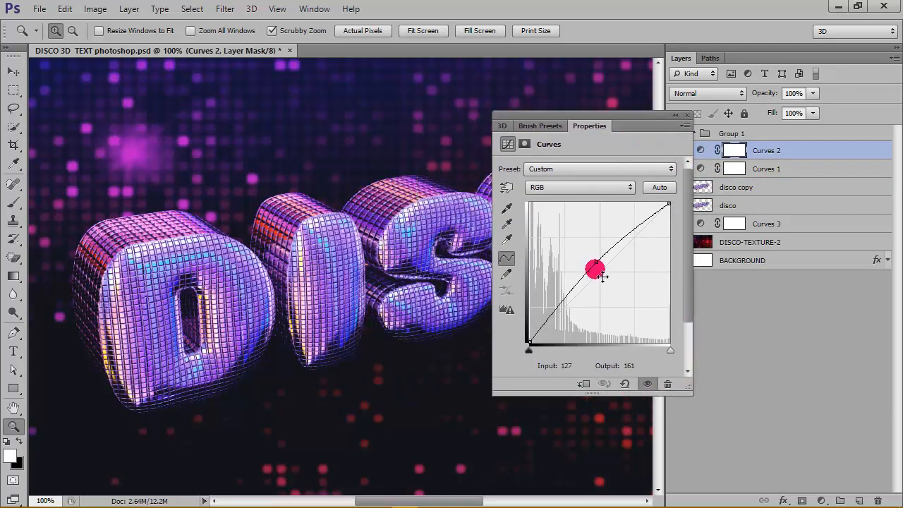
pyautogui.moveTo(597, 262); pyautogui.dragTo(593, 261)
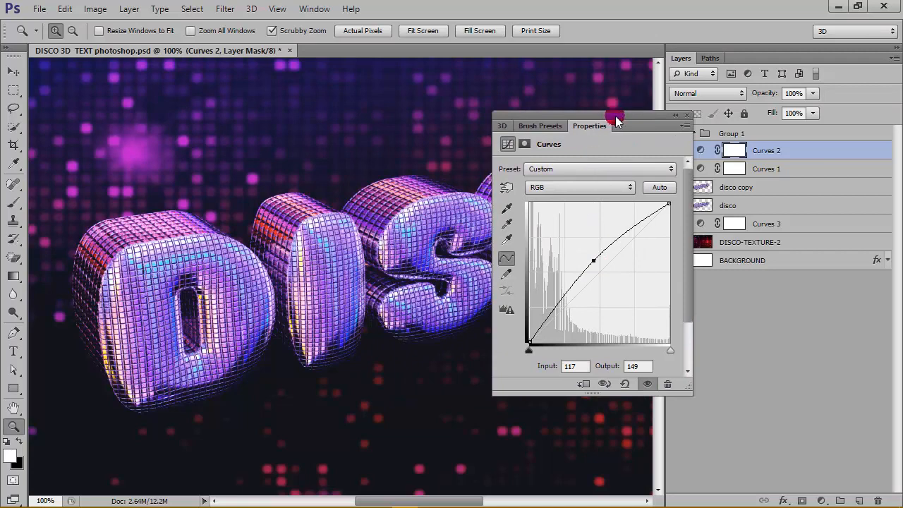
pyautogui.moveTo(613, 115); pyautogui.dragTo(626, 115)
pyautogui.moveTo(393, 189); pyautogui.dragTo(314, 253)
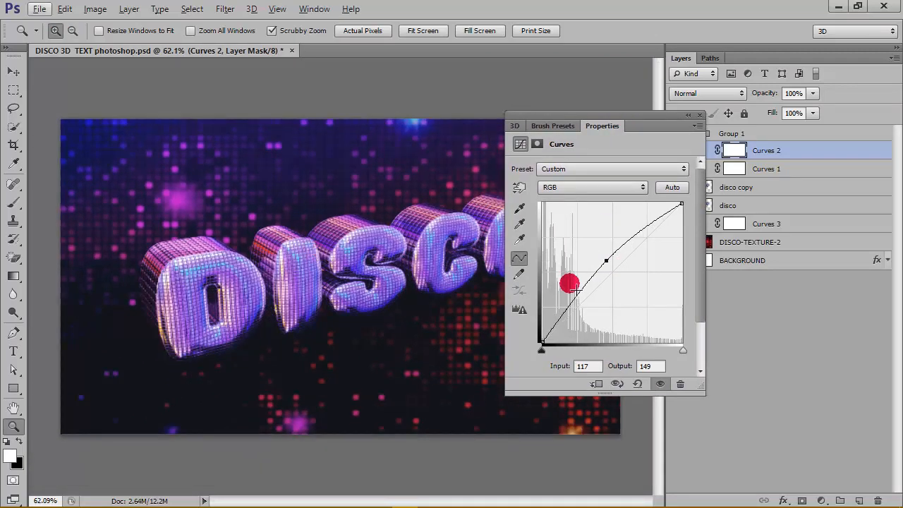
pyautogui.click(606, 262)
pyautogui.moveTo(611, 268)
pyautogui.mouseDown()
pyautogui.moveTo(602, 275)
pyautogui.moveTo(596, 265)
pyautogui.moveTo(601, 273)
pyautogui.moveTo(570, 303)
pyautogui.moveTo(617, 262)
pyautogui.mouseUp()
pyautogui.click(584, 366)
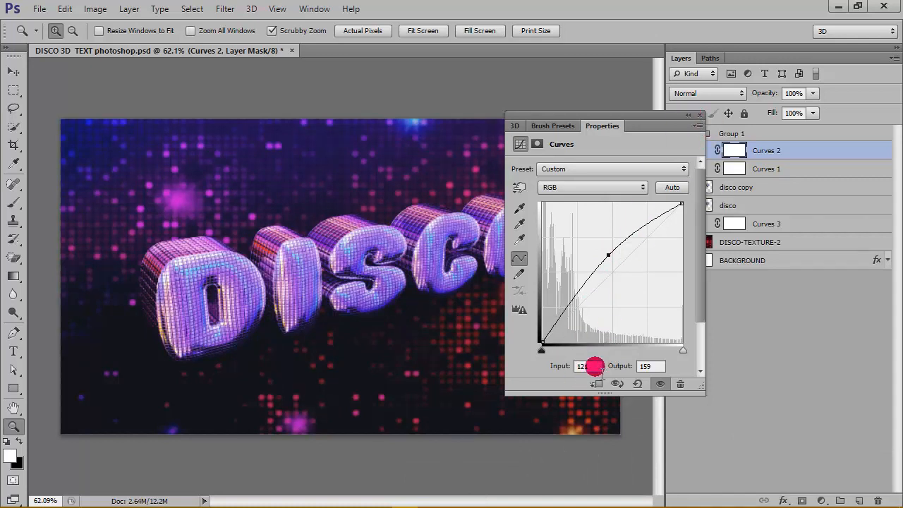
pyautogui.click(585, 365)
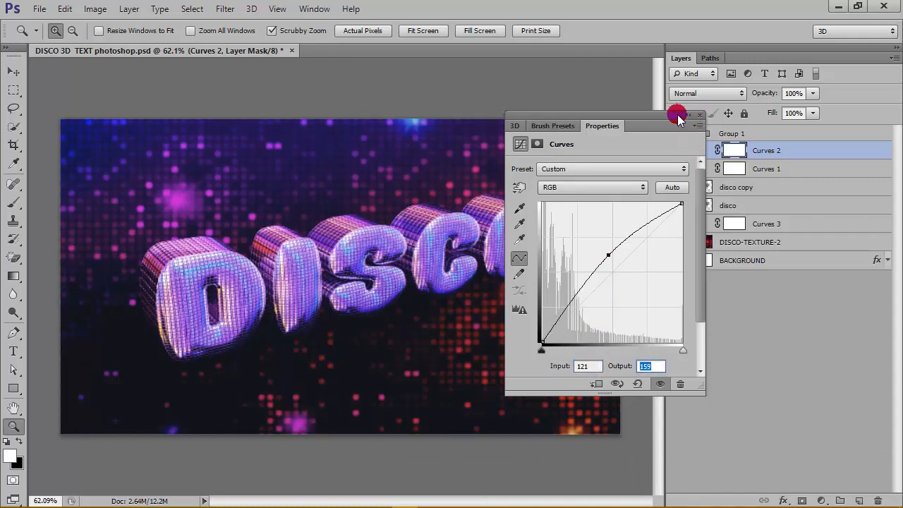
pyautogui.click(685, 114)
pyautogui.click(576, 117)
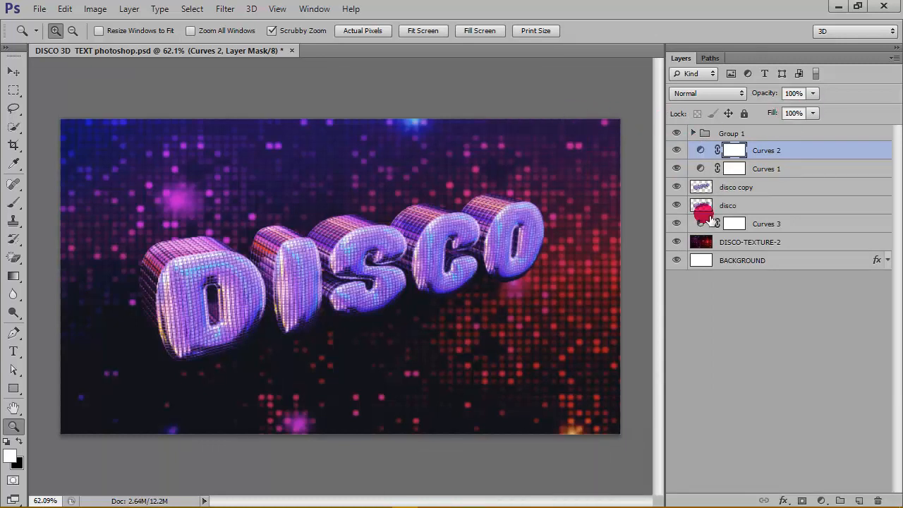
# - Lower the Curves 3 background adjustment by moving its curve point to input 118, output 152
pyautogui.doubleClick(702, 223)
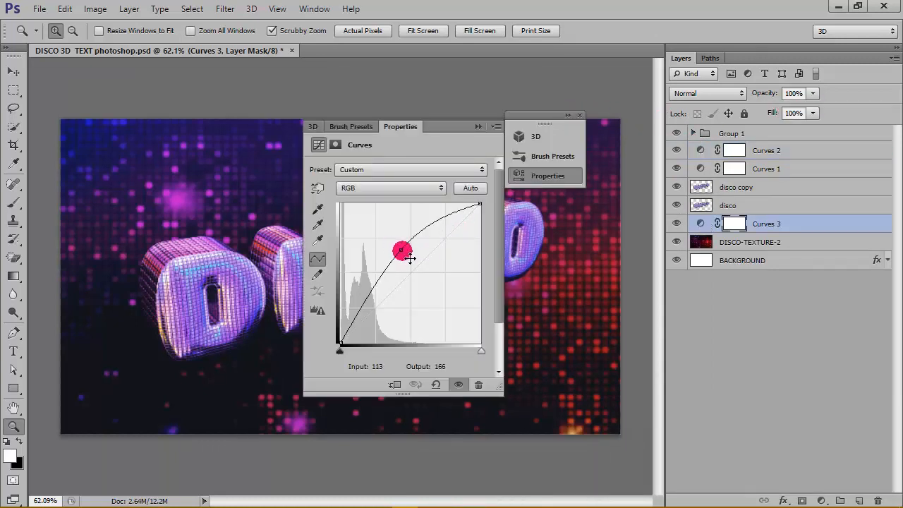
pyautogui.moveTo(401, 252); pyautogui.dragTo(405, 260)
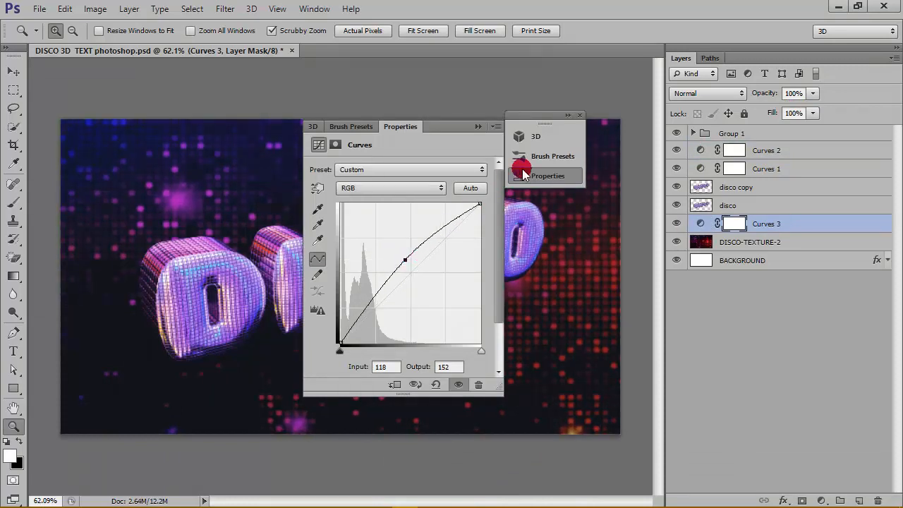
pyautogui.click(482, 128)
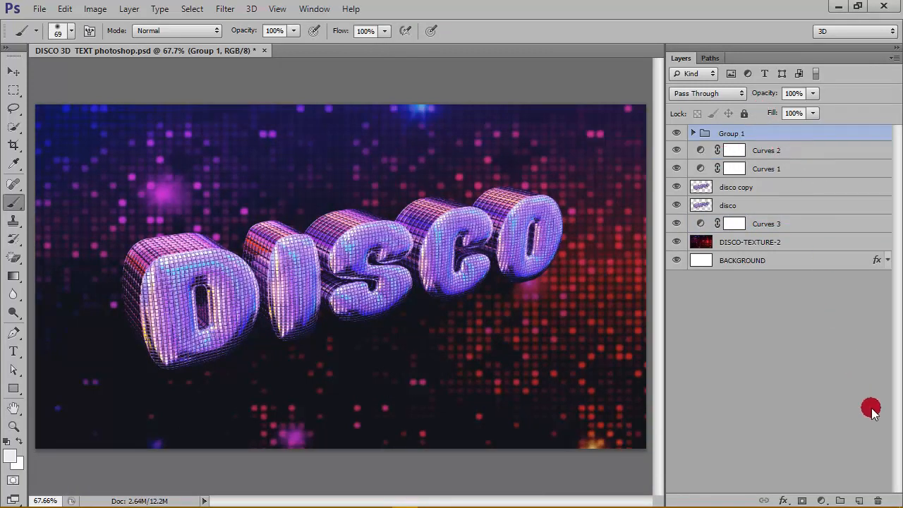
# - Add a new empty layer above Group 1 and set its blend mode to Vivid Light
pyautogui.click(861, 498)
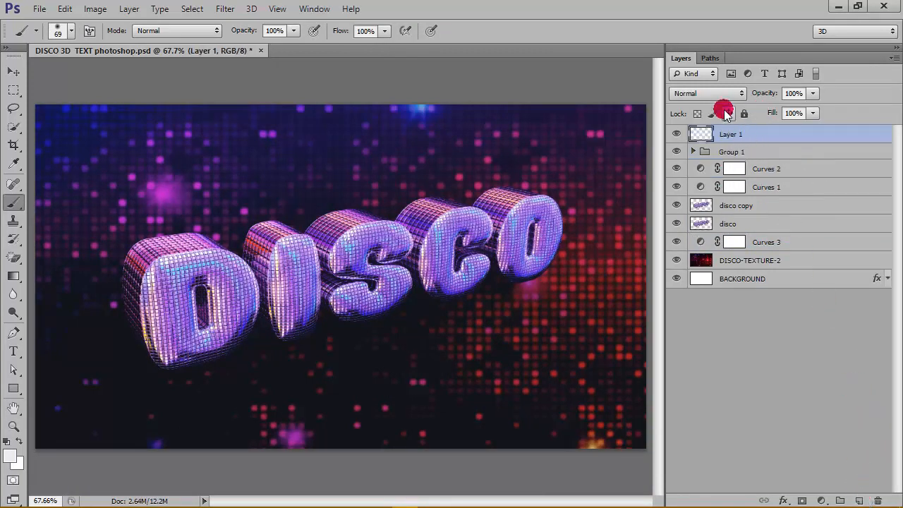
pyautogui.click(721, 94)
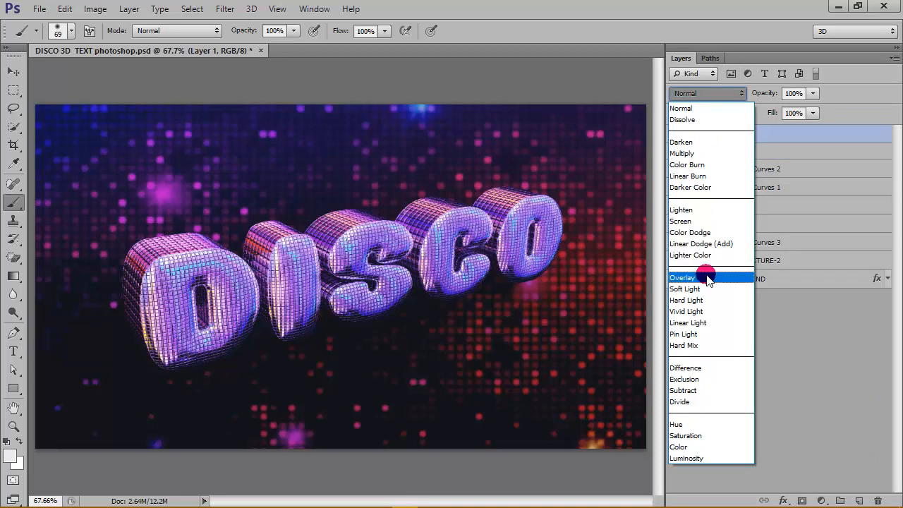
pyautogui.click(705, 311)
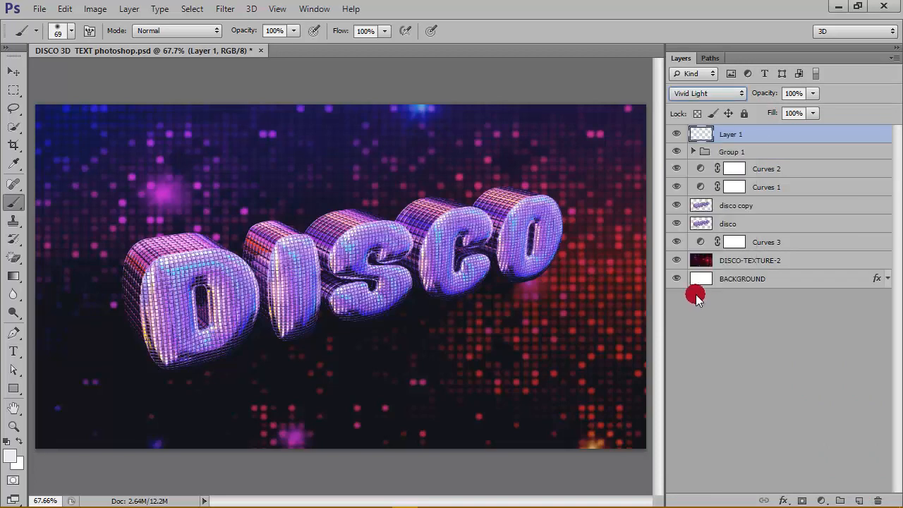
# - Set the foreground colour to light grey #ececec for painting with the brush
pyautogui.click(8, 456)
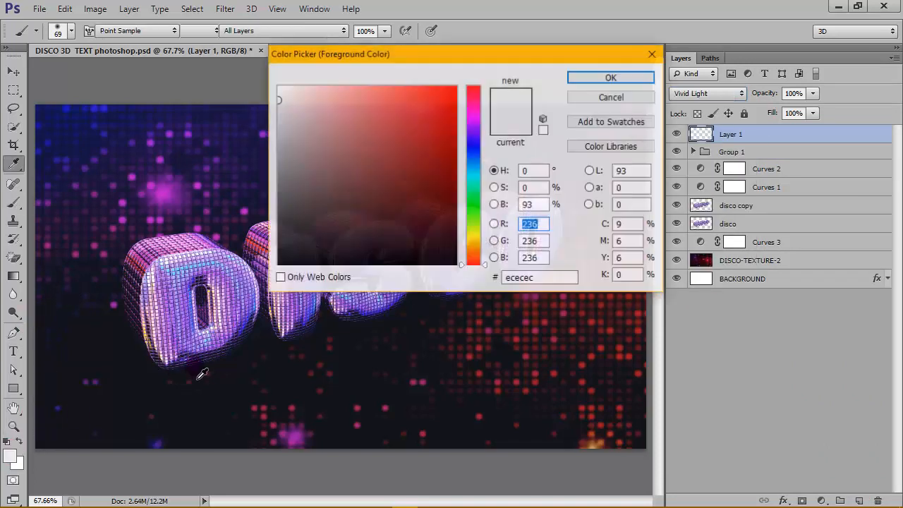
pyautogui.click(539, 279)
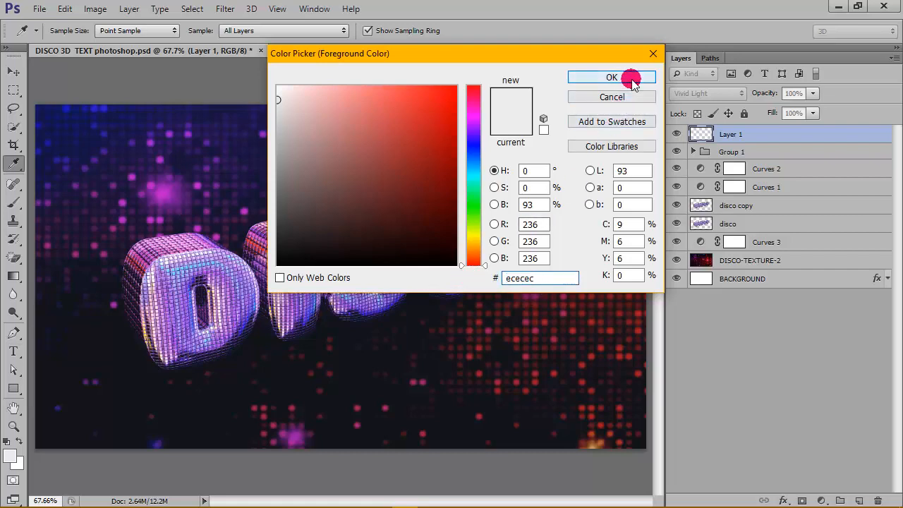
pyautogui.click(627, 76)
# - Load the sparkle brush set and choose a 1310 px star-shaped tip, reduced to 82 px
pyautogui.rightClick(295, 213)
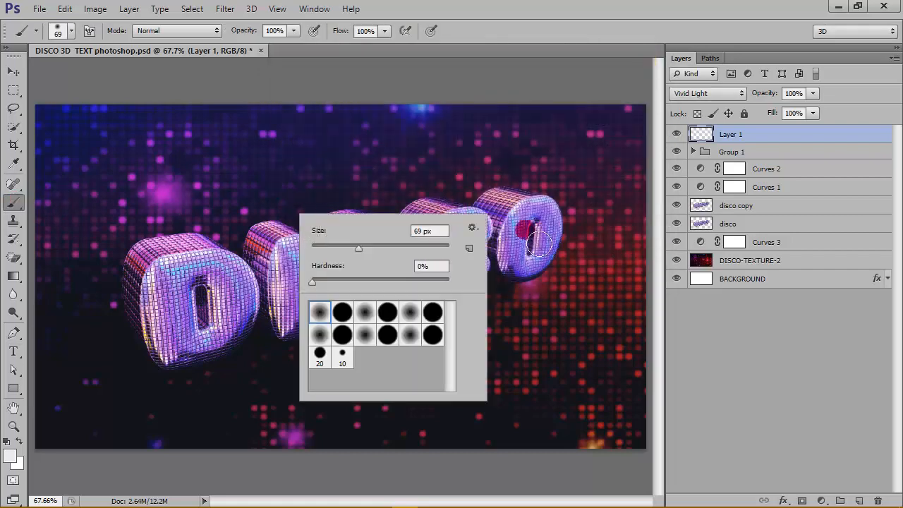
pyautogui.click(471, 224)
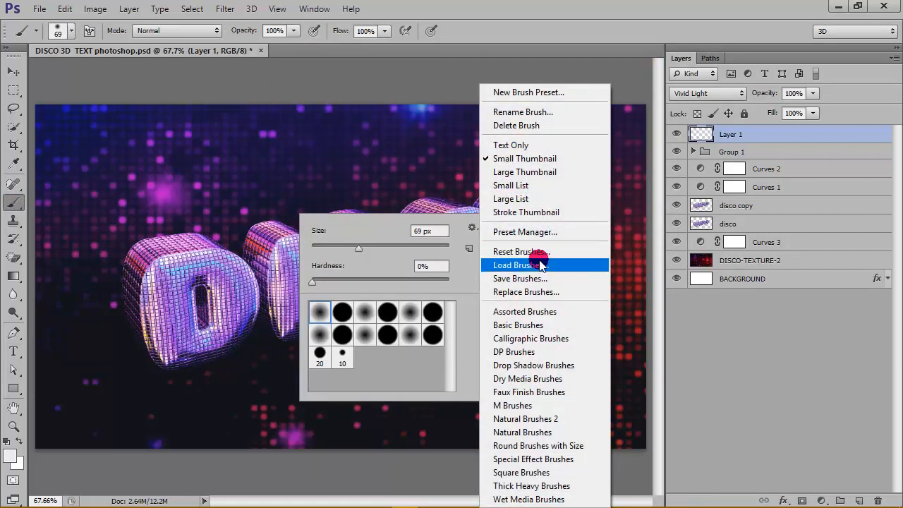
pyautogui.click(541, 264)
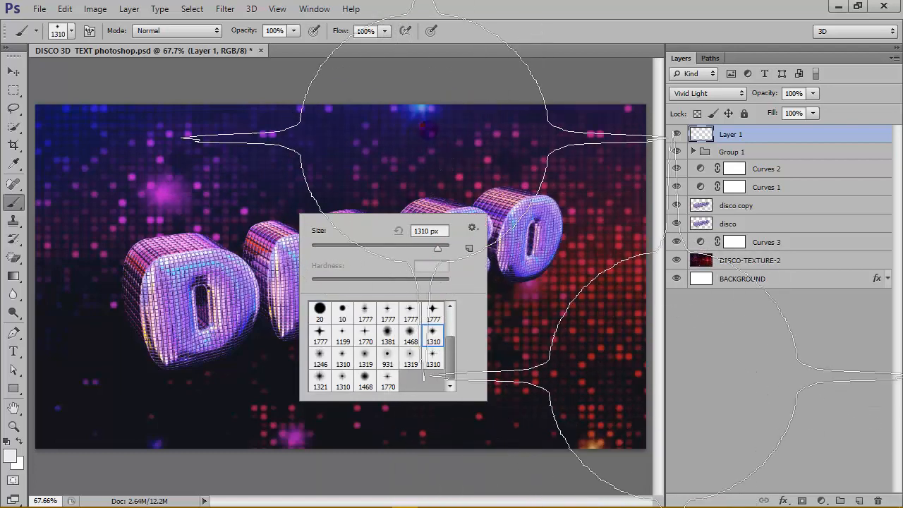
pyautogui.moveTo(414, 247); pyautogui.dragTo(367, 247)
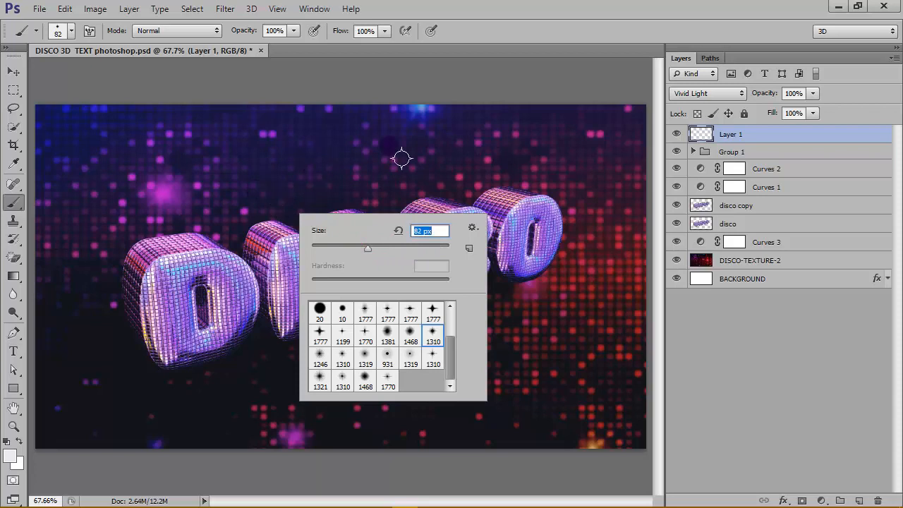
pyautogui.click(507, 41)
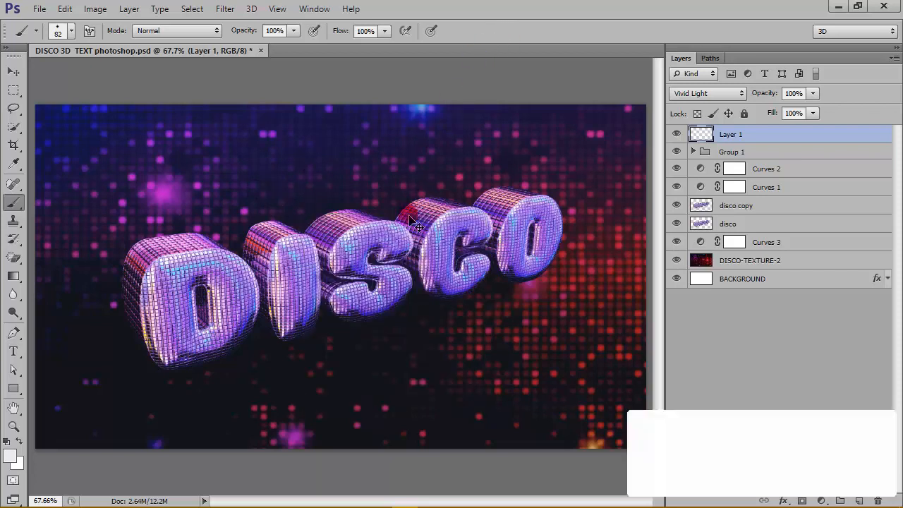
# - Set up the brush's Shape Dynamics with 50% size jitter and 100% angle jitter
pyautogui.press('F5')
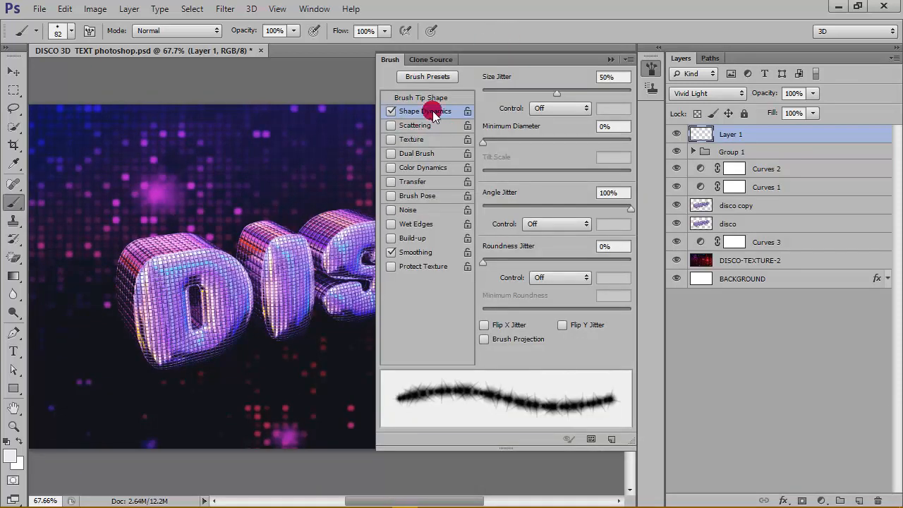
pyautogui.click(608, 61)
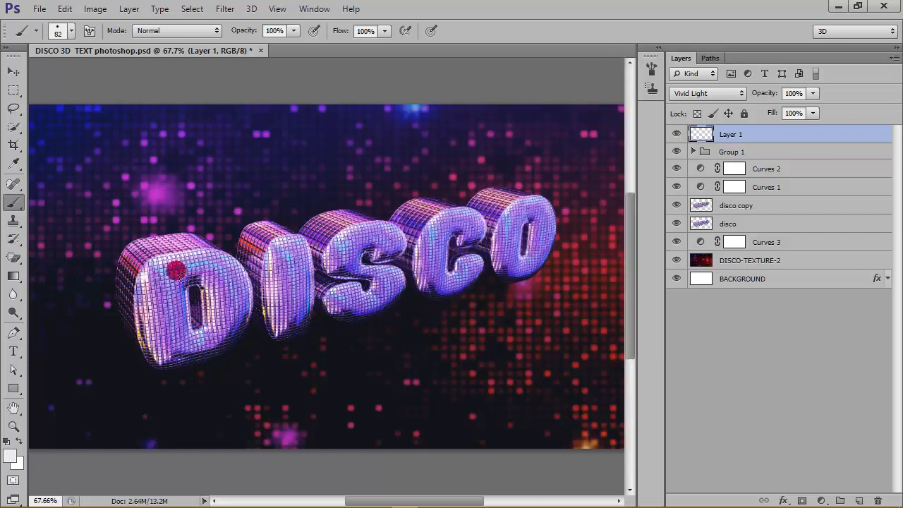
# - Paint single white sparkles on the left edges of the DISCO letters, varying the brush size between 100 and 172 px
pyautogui.rightClick(248, 226)
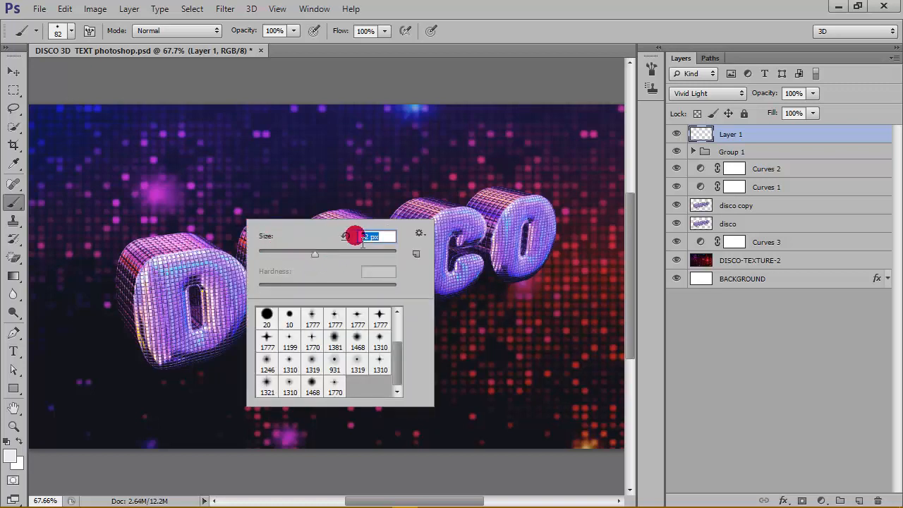
pyautogui.click(489, 27)
pyautogui.click(269, 246)
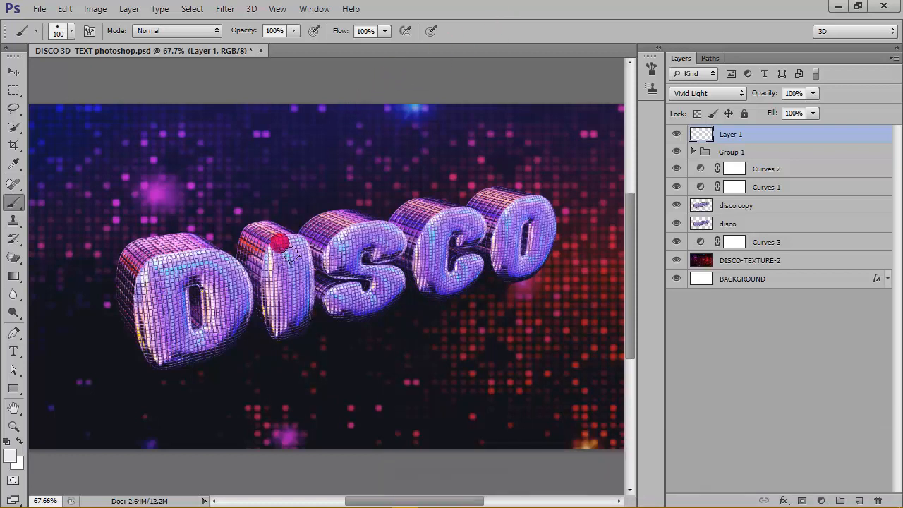
pyautogui.rightClick(337, 278)
pyautogui.moveTo(371, 278); pyautogui.dragTo(372, 278)
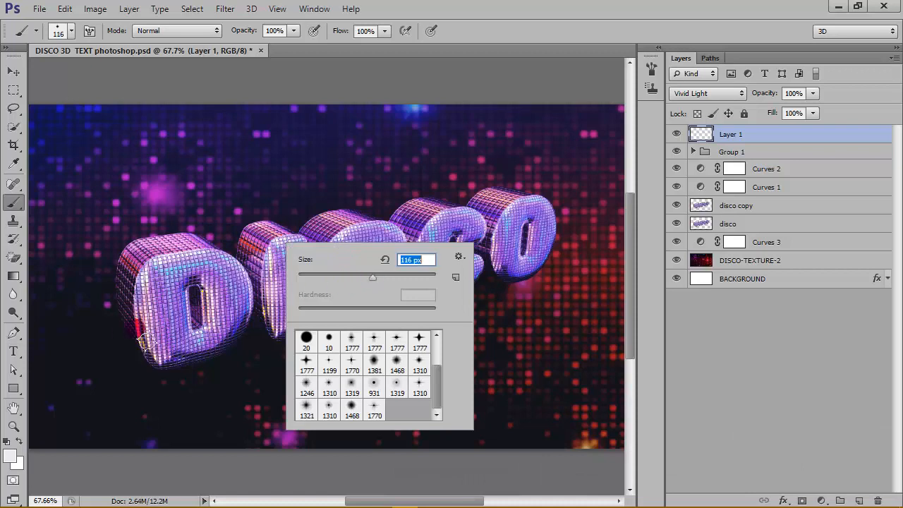
pyautogui.click(154, 340)
pyautogui.click(259, 291)
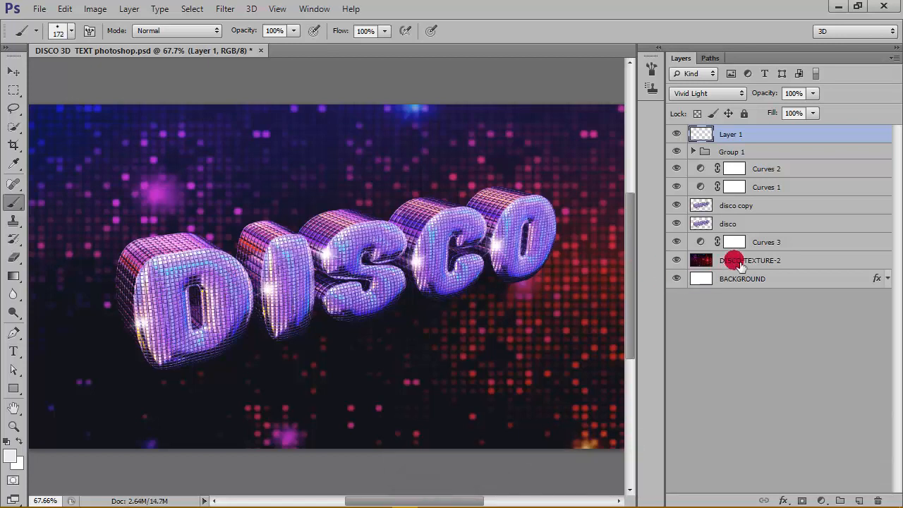
# - Adjust the Curves 3 background adjustment by moving its curve point to input 105, output 158
pyautogui.doubleClick(707, 241)
pyautogui.click(411, 253)
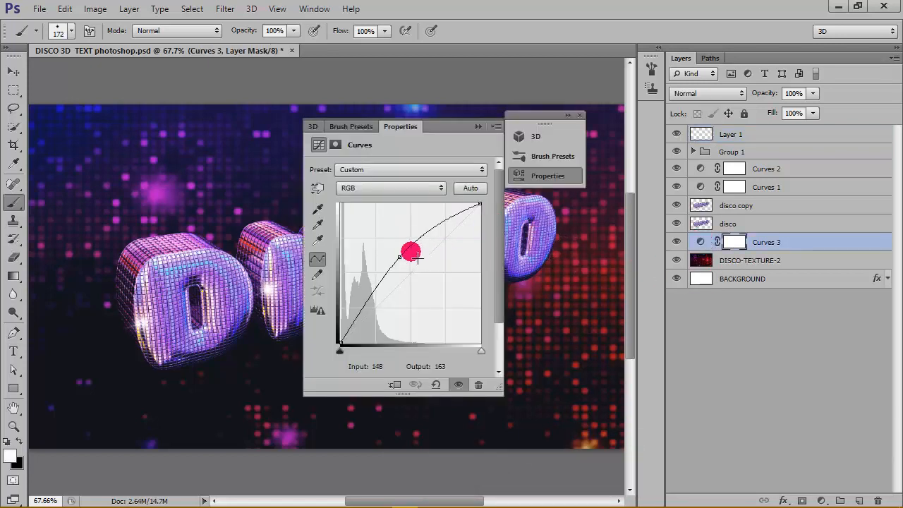
pyautogui.moveTo(399, 259); pyautogui.dragTo(398, 256)
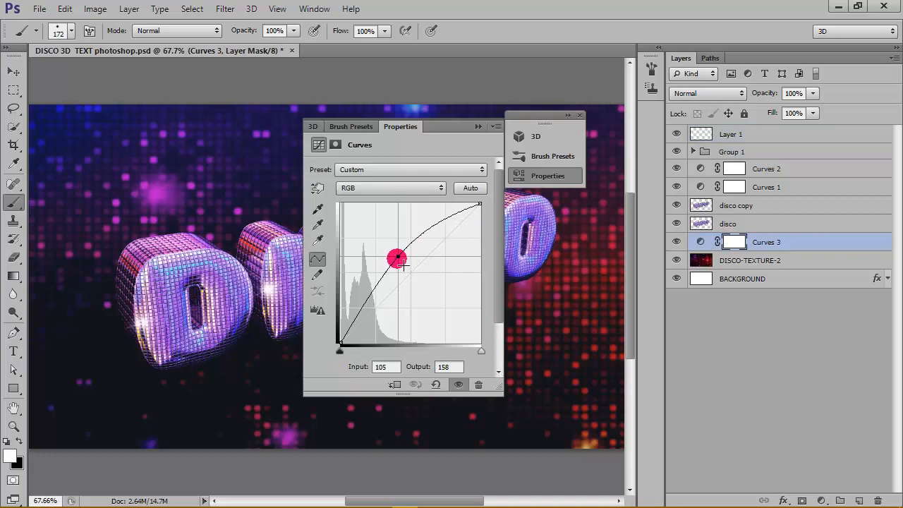
pyautogui.click(521, 128)
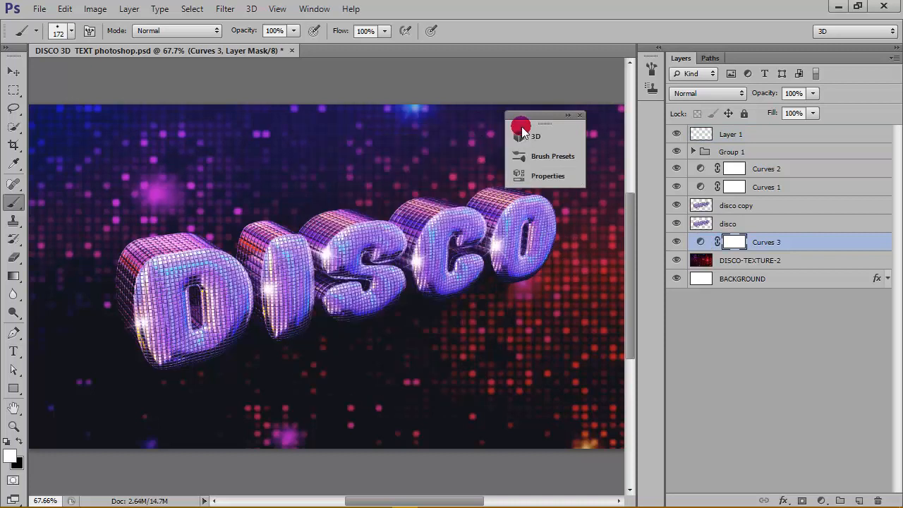
pyautogui.click(577, 117)
# - Raise the disco copy layer's opacity to 100% and compare the text with the layer hidden and shown
pyautogui.click(893, 47)
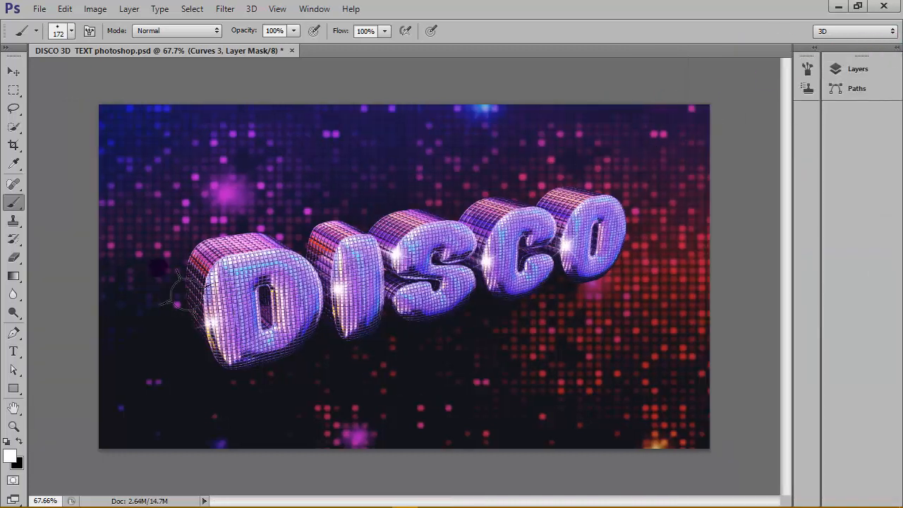
pyautogui.click(13, 426)
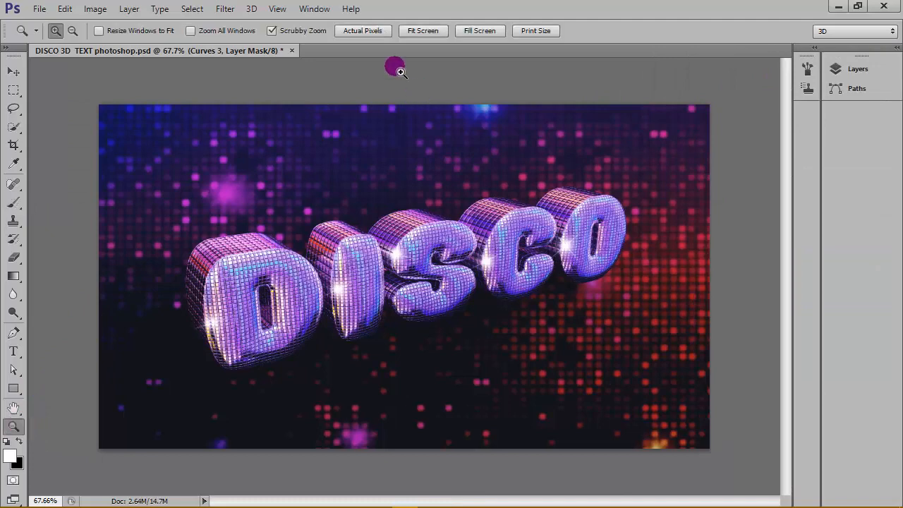
pyautogui.click(380, 31)
pyautogui.scroll(2, 552, 122)
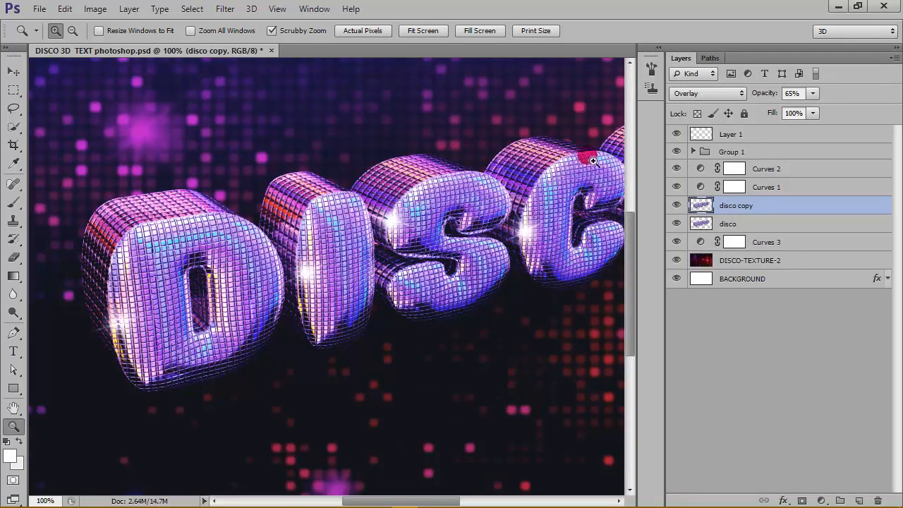
pyautogui.click(813, 94)
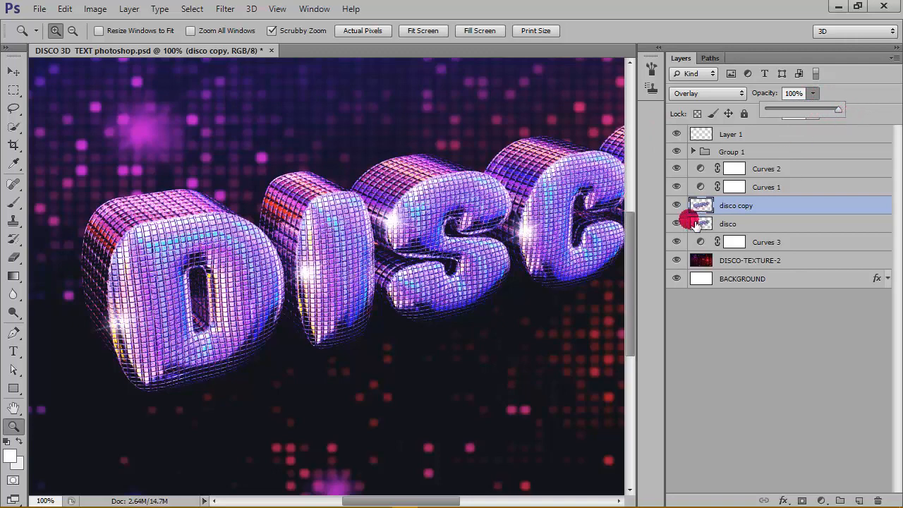
pyautogui.click(676, 205)
pyautogui.click(675, 204)
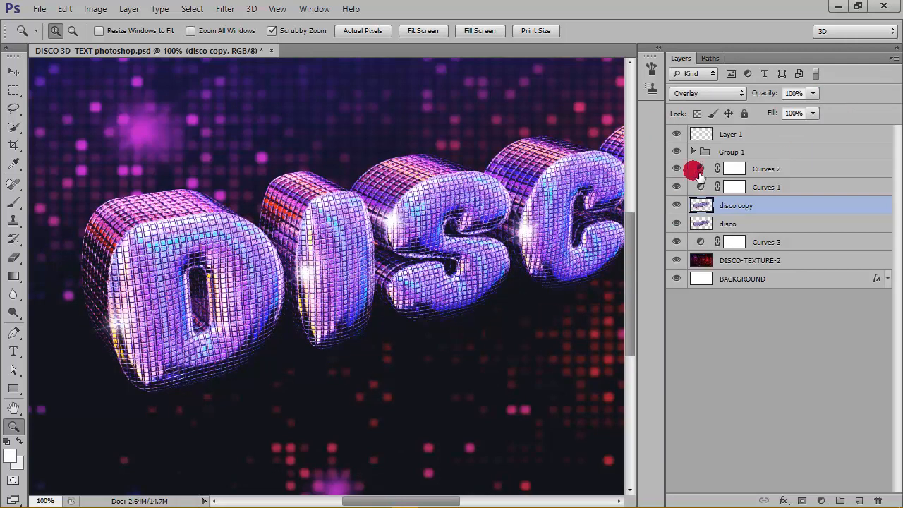
pyautogui.click(895, 48)
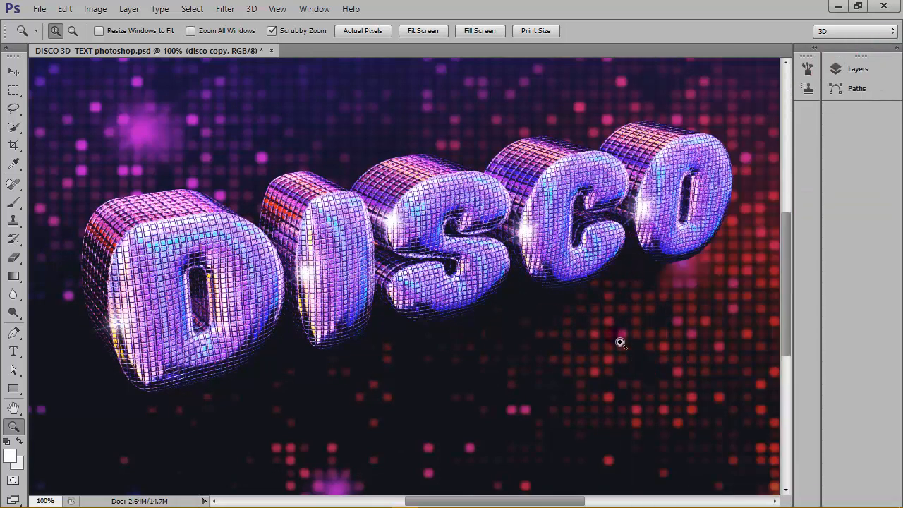
pyautogui.moveTo(557, 501)
pyautogui.mouseDown()
pyautogui.moveTo(550, 499)
pyautogui.moveTo(568, 500)
pyautogui.mouseUp()
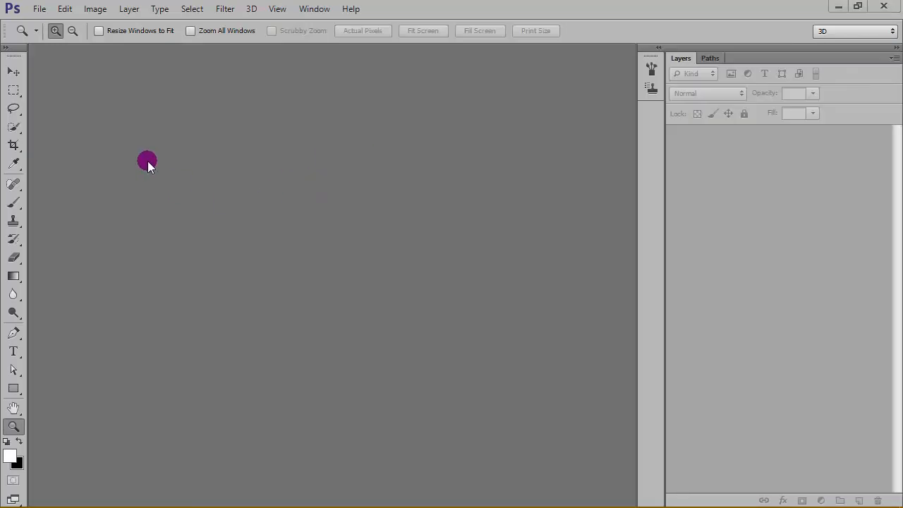
# - Open the DISCO 3D TEXT photoshop PSD file and fit the whole image in view
pyautogui.click(38, 8)
pyautogui.click(55, 39)
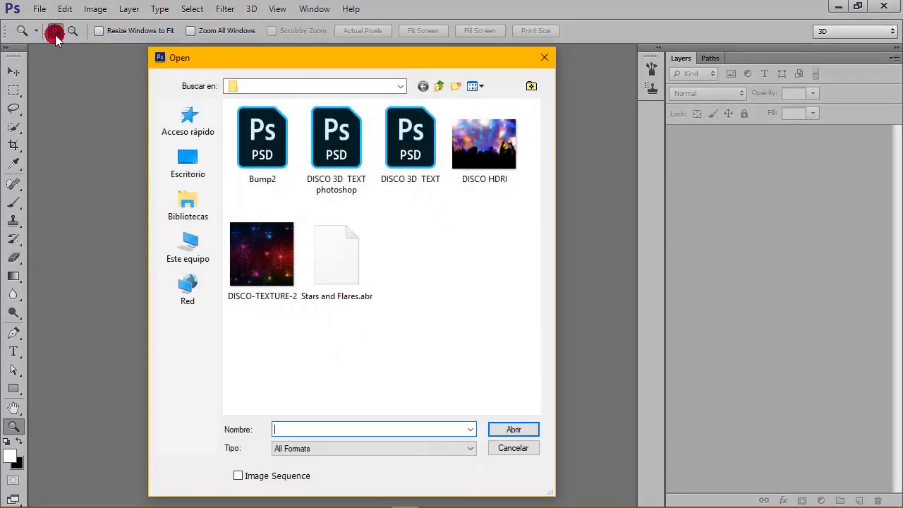
pyautogui.click(336, 169)
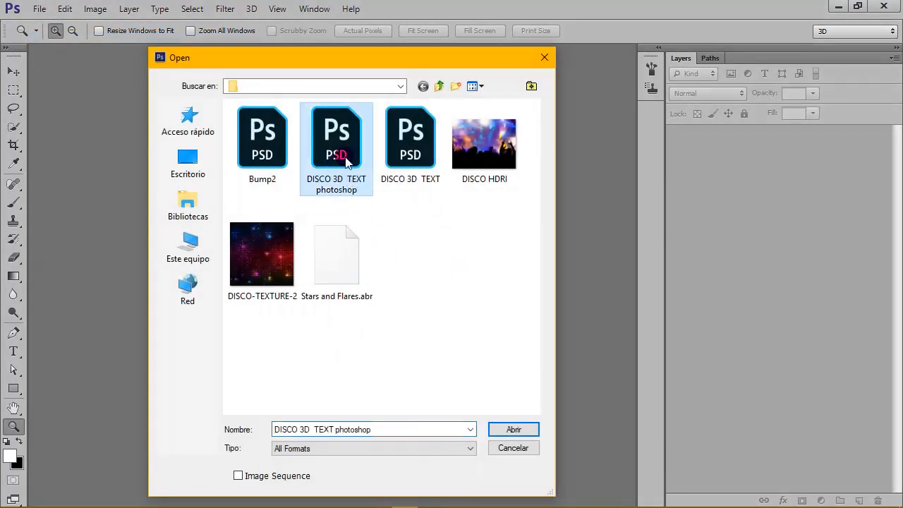
pyautogui.click(514, 429)
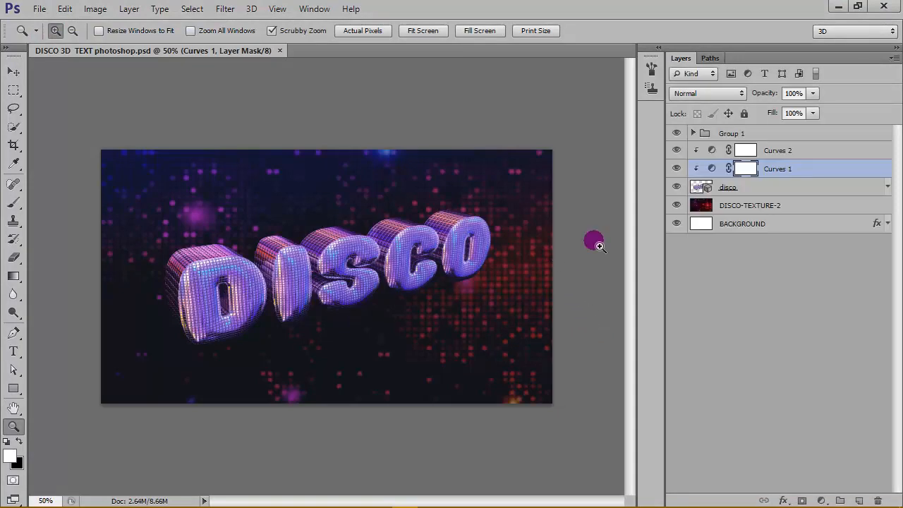
pyautogui.click(431, 31)
pyautogui.click(368, 30)
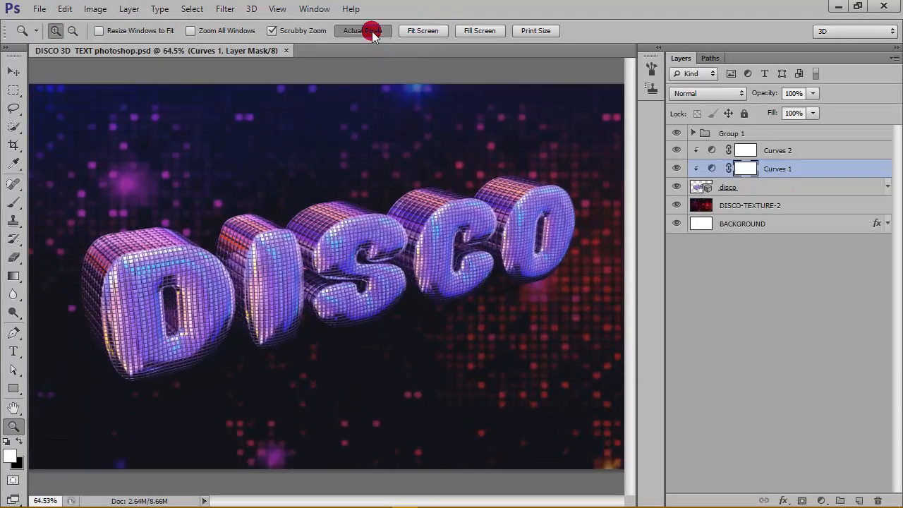
pyautogui.click(436, 30)
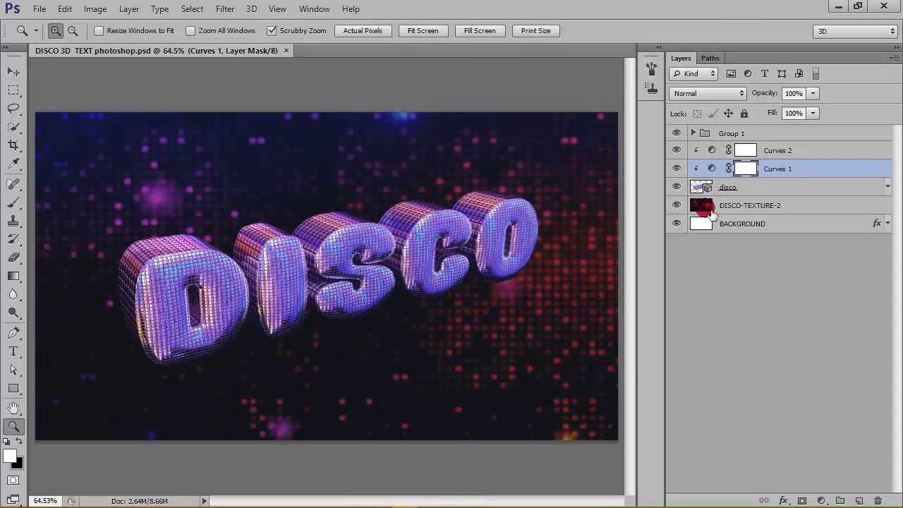
# - Open the source document of the disco layer's 3D text mesh for editing
pyautogui.click(14, 90)
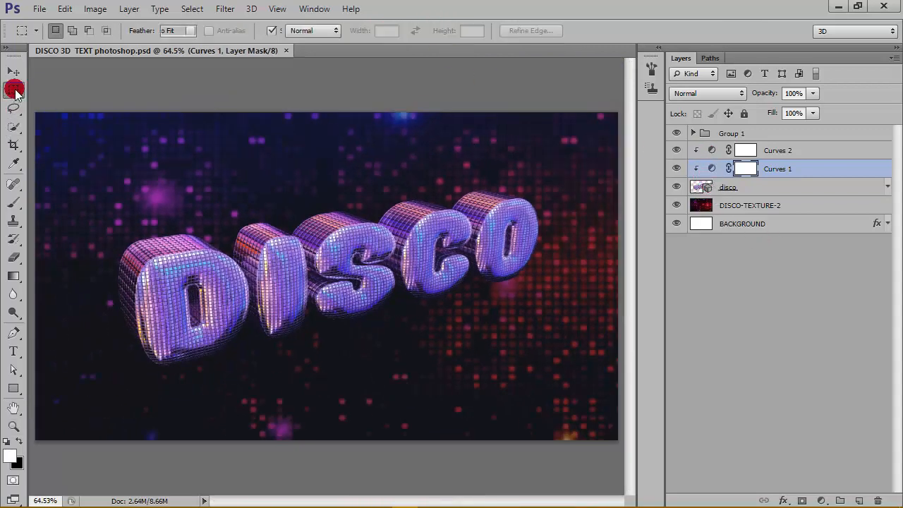
pyautogui.click(13, 71)
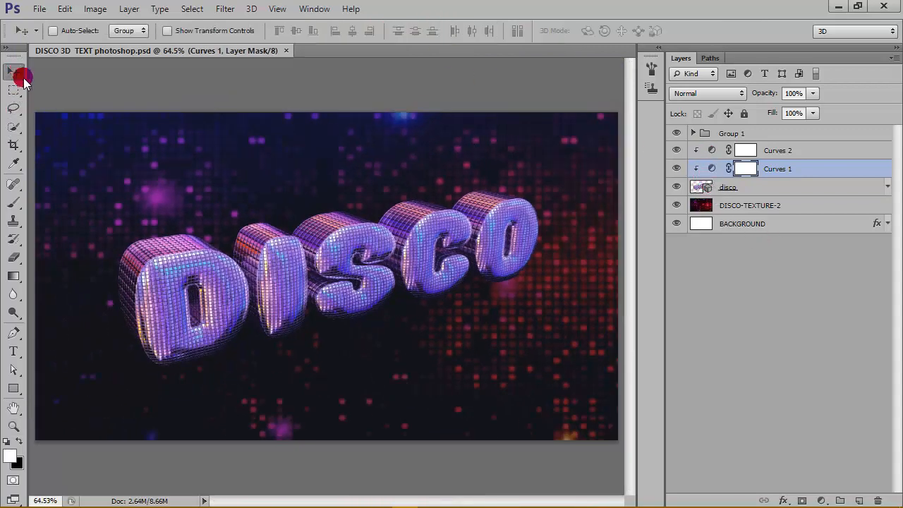
pyautogui.click(749, 189)
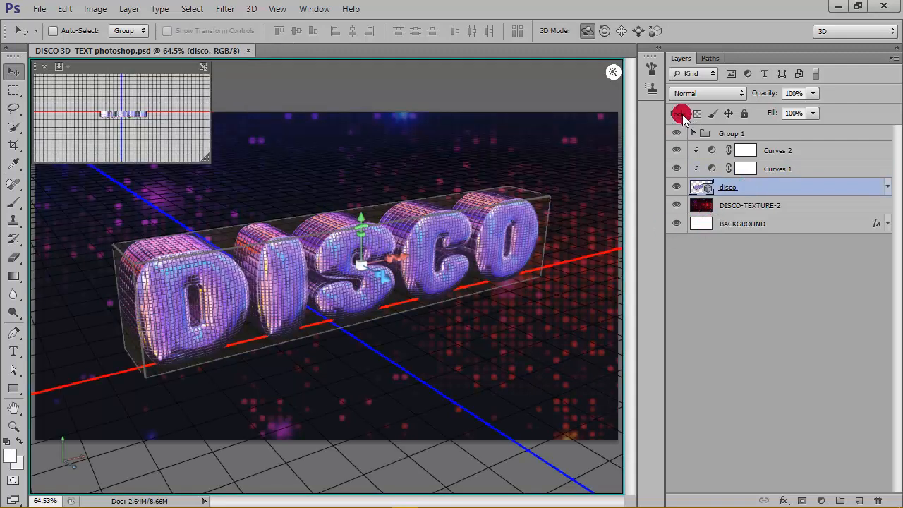
pyautogui.click(314, 8)
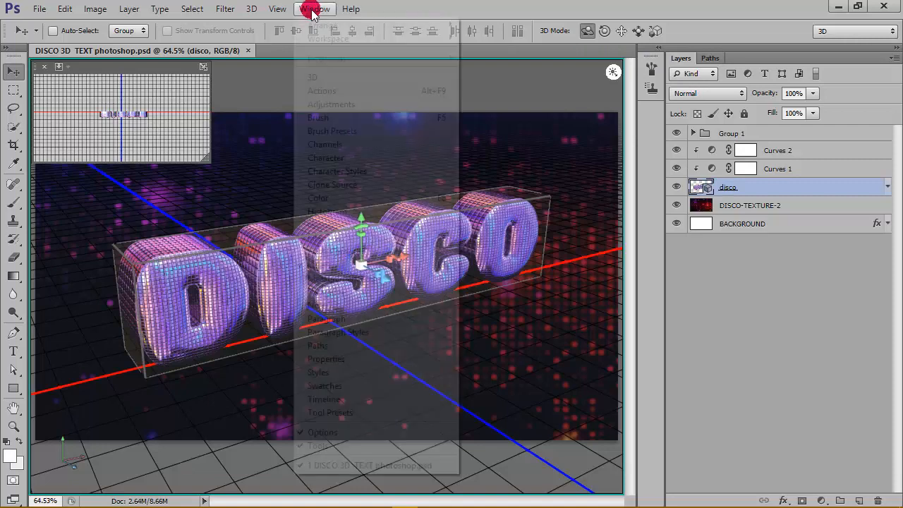
pyautogui.click(328, 77)
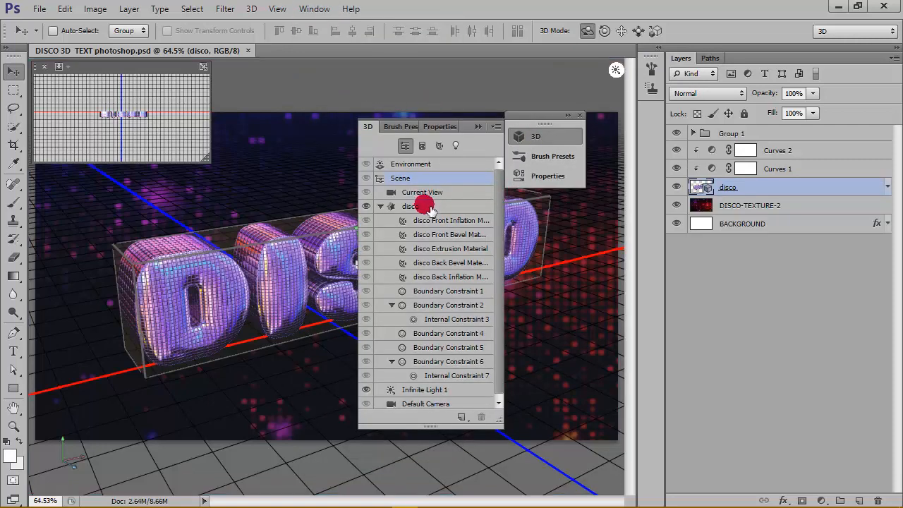
pyautogui.doubleClick(452, 208)
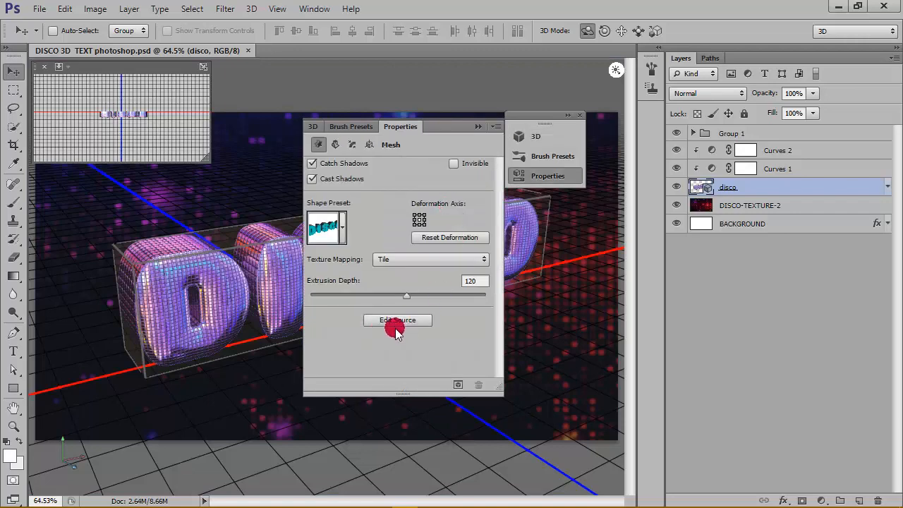
pyautogui.click(399, 321)
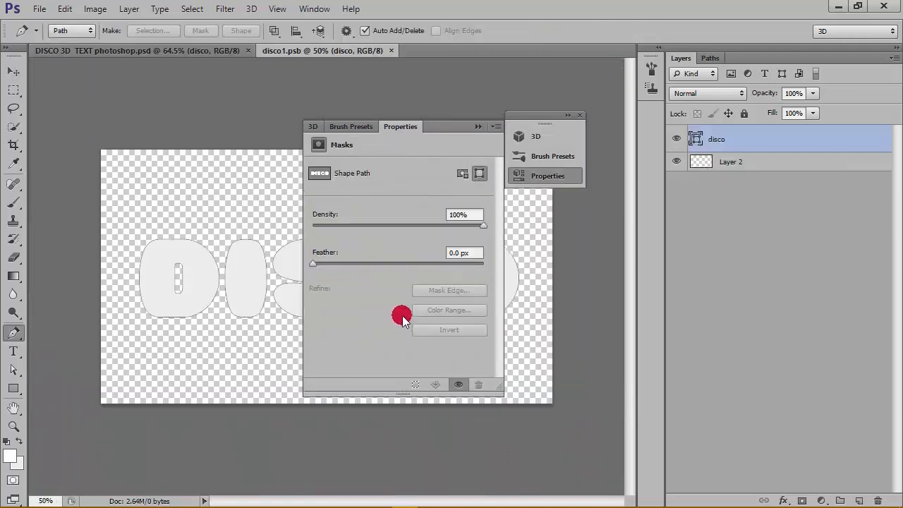
# - Close the floating 3D and properties panels and hide the disco shape layer in disco1.psb
pyautogui.click(479, 132)
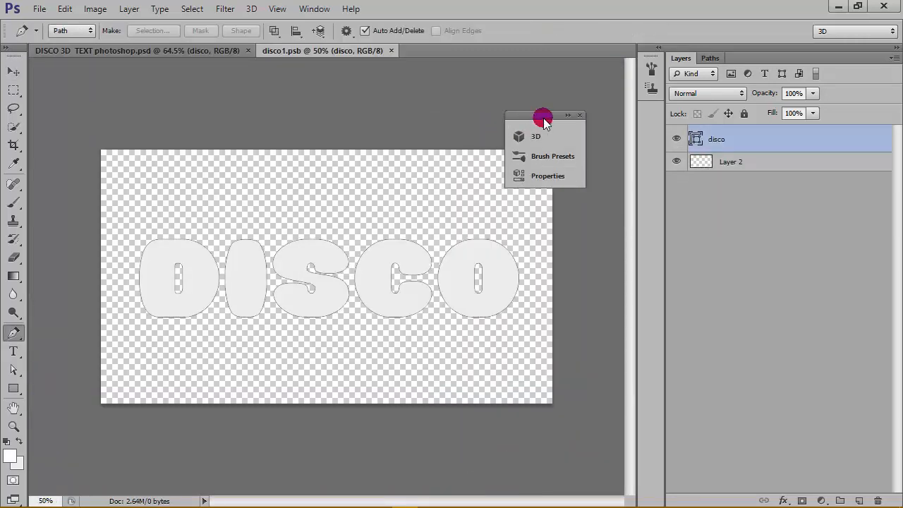
pyautogui.click(579, 115)
pyautogui.click(699, 141)
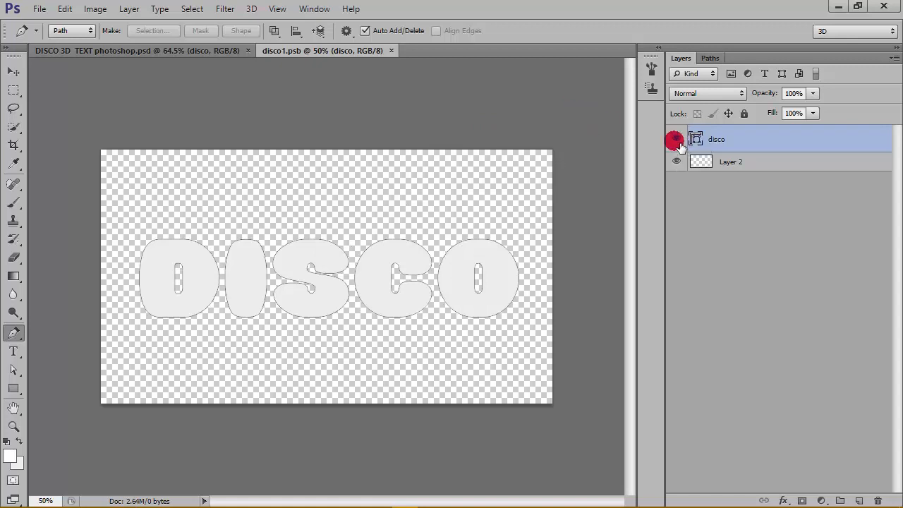
pyautogui.click(676, 139)
pyautogui.click(676, 139)
pyautogui.click(676, 140)
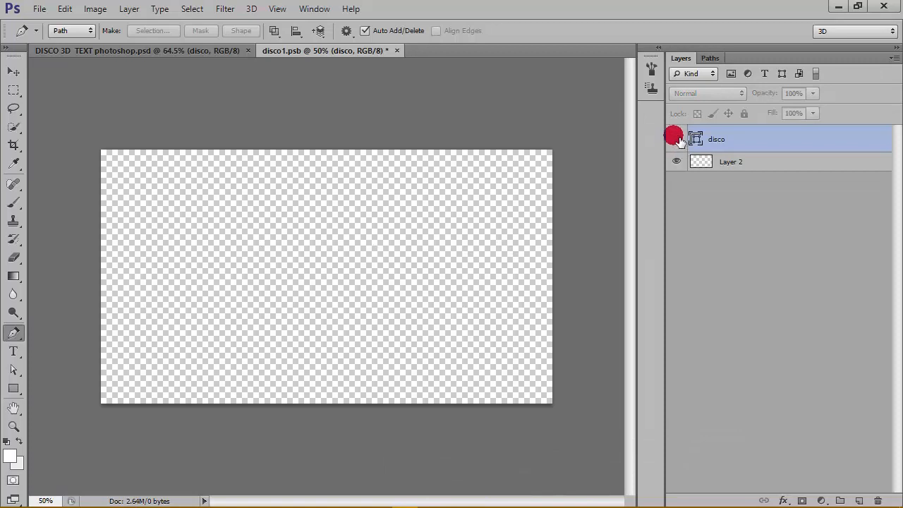
pyautogui.click(676, 140)
pyautogui.click(676, 140)
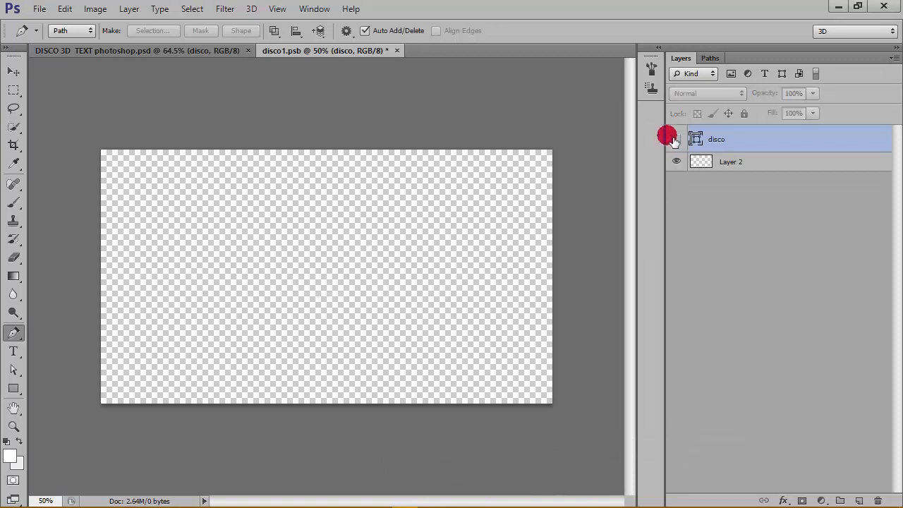
# - Add the text LOVE at 280 pt in white and move it to about the middle of the canvas
pyautogui.click(13, 350)
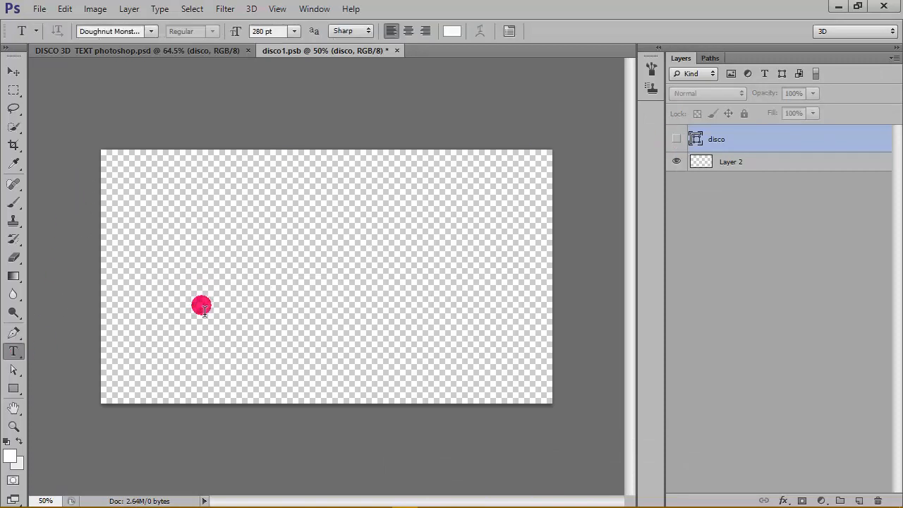
pyautogui.click(204, 310)
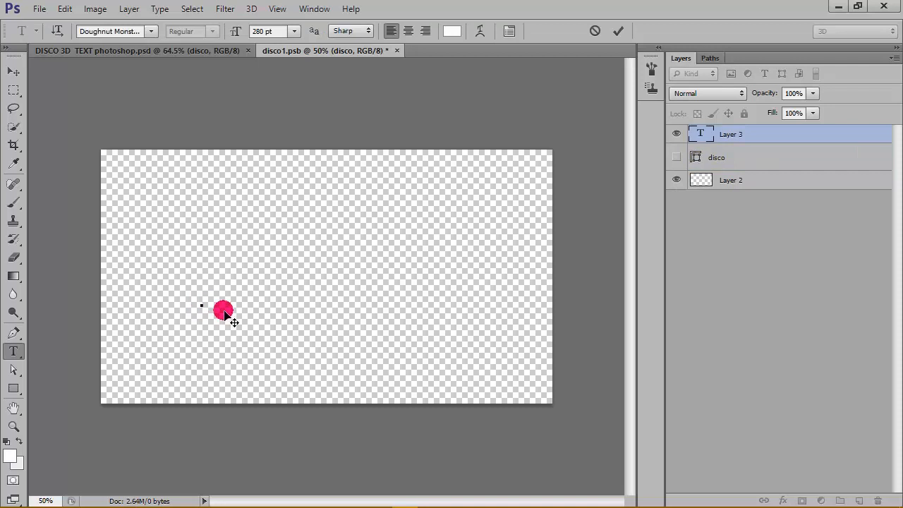
pyautogui.write('LOVE')
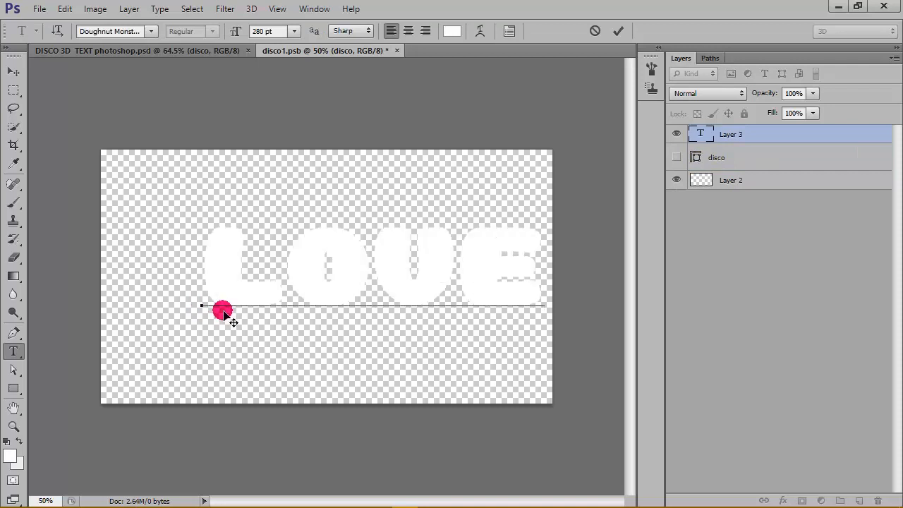
pyautogui.click(13, 71)
pyautogui.moveTo(357, 261); pyautogui.dragTo(318, 276)
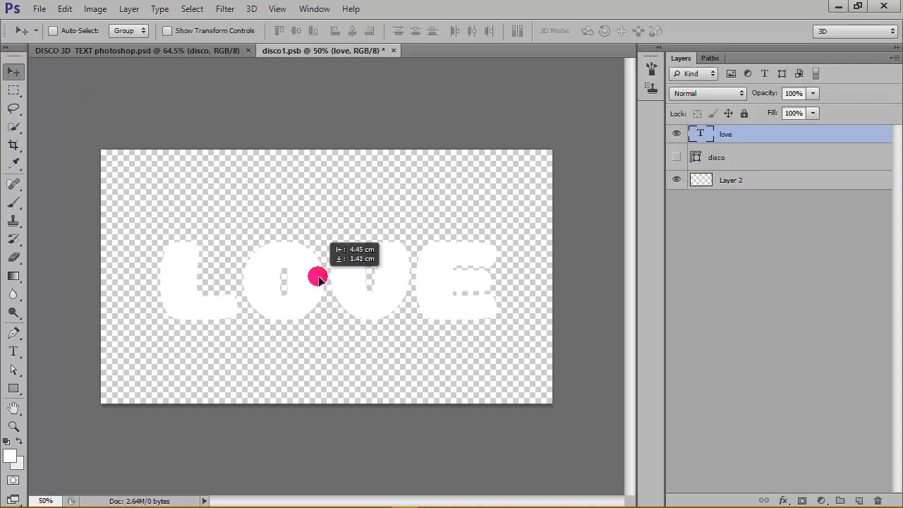
# - Convert the love text layer to a shape, nudge it about 0.71 cm upward and select its letter paths
pyautogui.rightClick(769, 136)
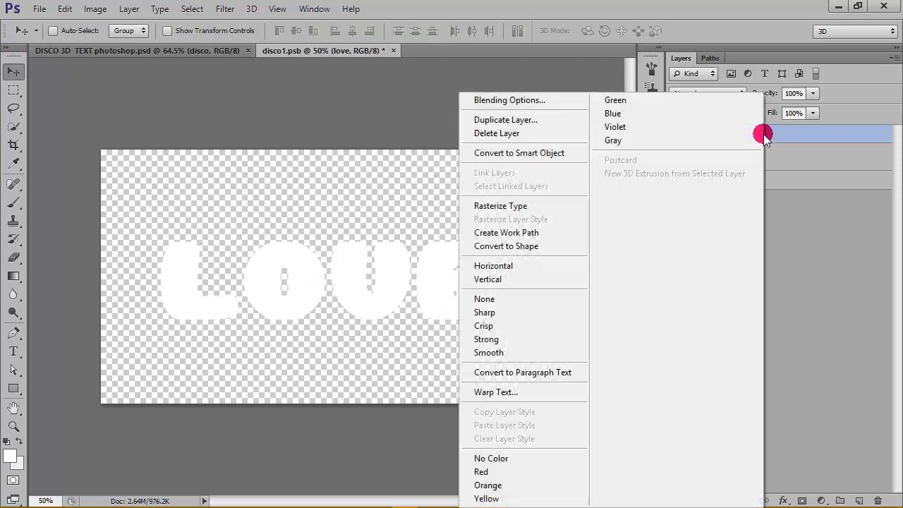
pyautogui.click(510, 246)
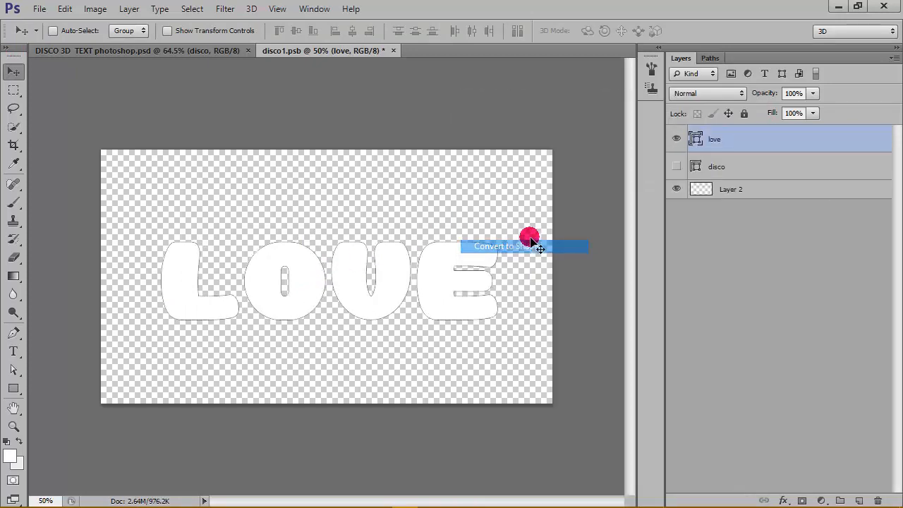
pyautogui.moveTo(391, 258); pyautogui.dragTo(389, 248)
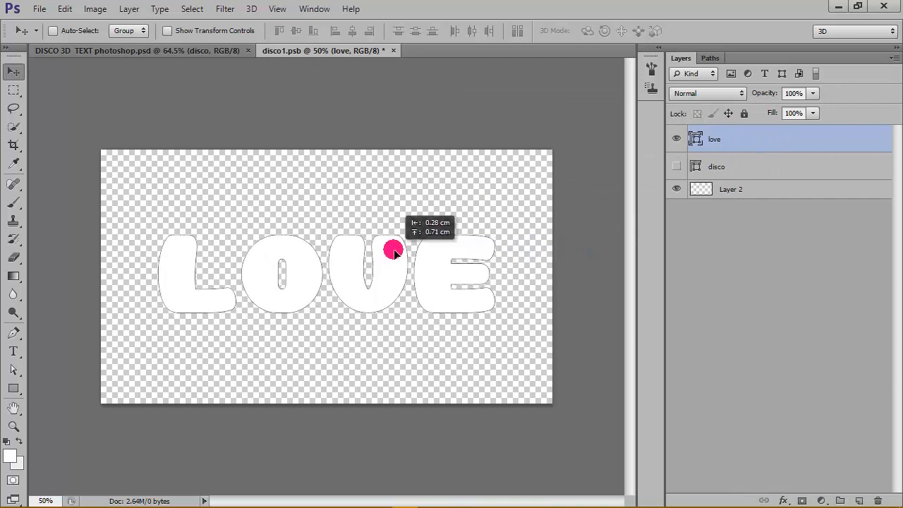
pyautogui.click(16, 368)
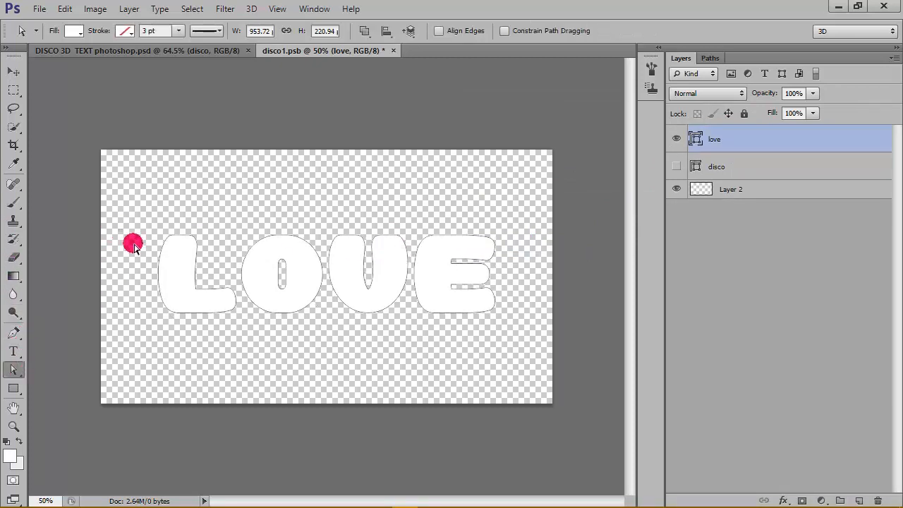
pyautogui.click(491, 295)
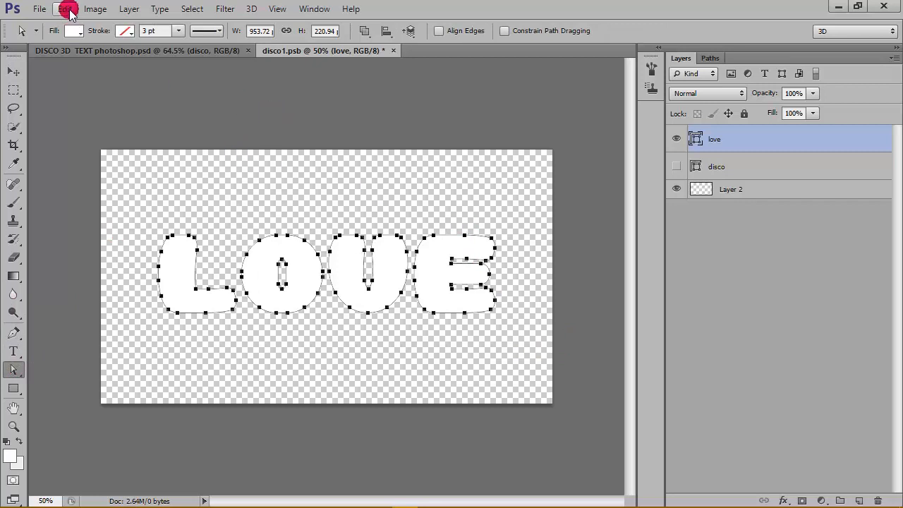
# - Save the disco1.psb source document and return to the DISCO 3D TEXT photoshop document
pyautogui.click(40, 9)
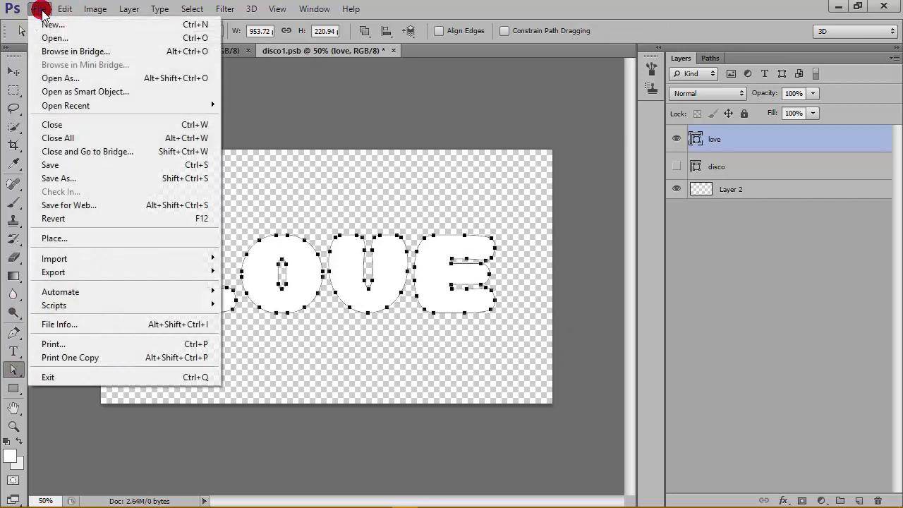
pyautogui.click(96, 168)
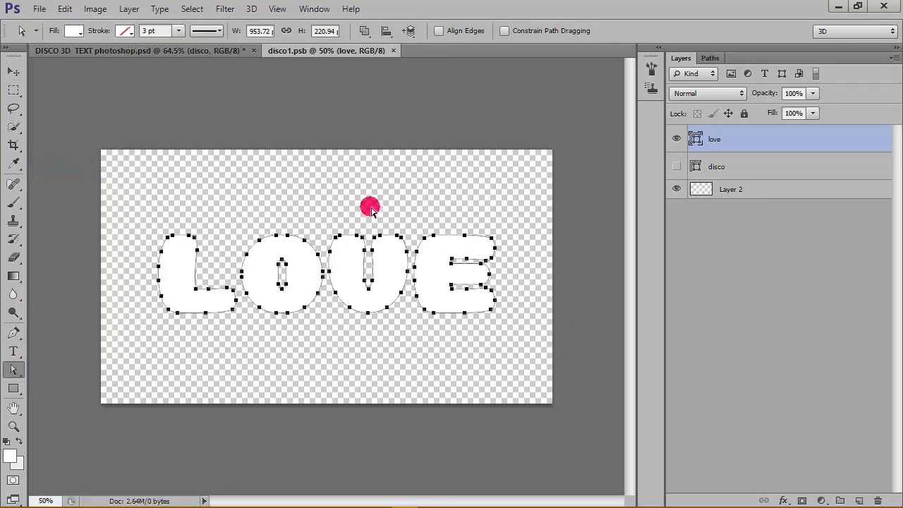
pyautogui.click(164, 50)
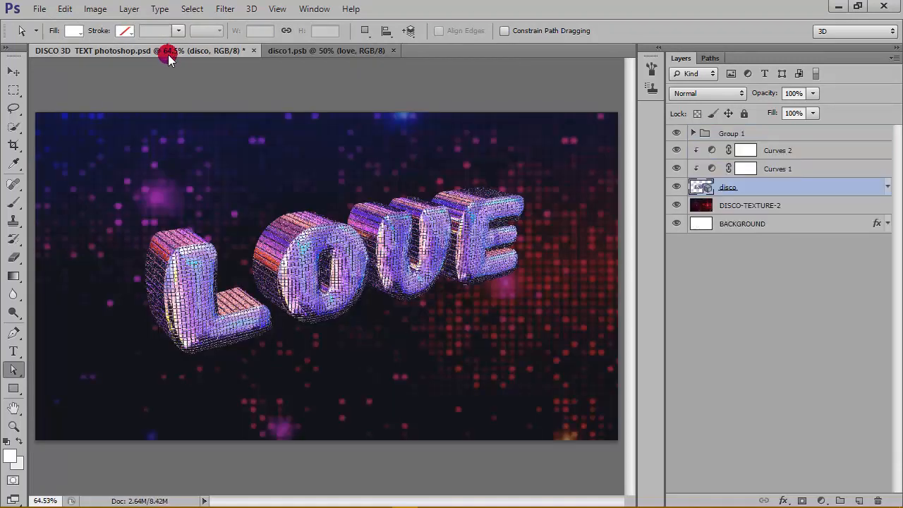
# - Render the disco 3D layer containing the LOVE text at 100% magnification
pyautogui.click(14, 431)
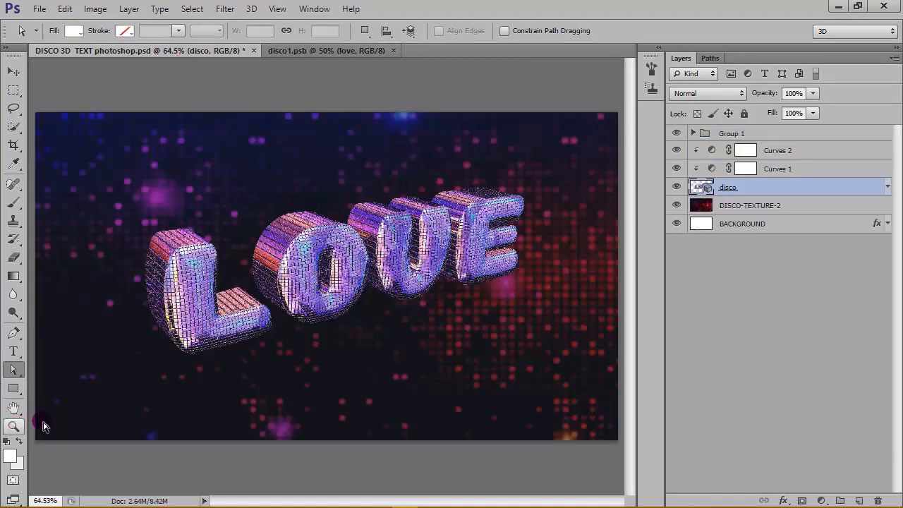
pyautogui.click(20, 426)
pyautogui.click(353, 51)
pyautogui.click(374, 30)
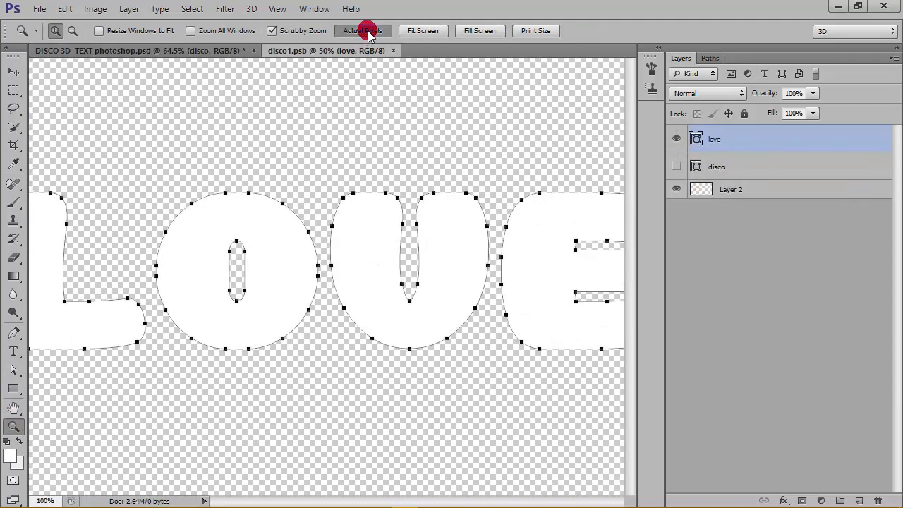
pyautogui.click(205, 51)
pyautogui.click(362, 30)
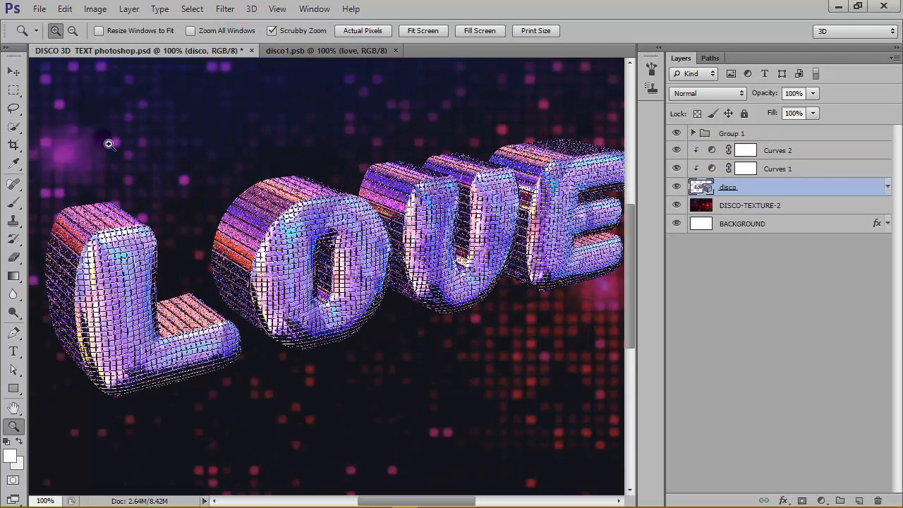
pyautogui.click(248, 10)
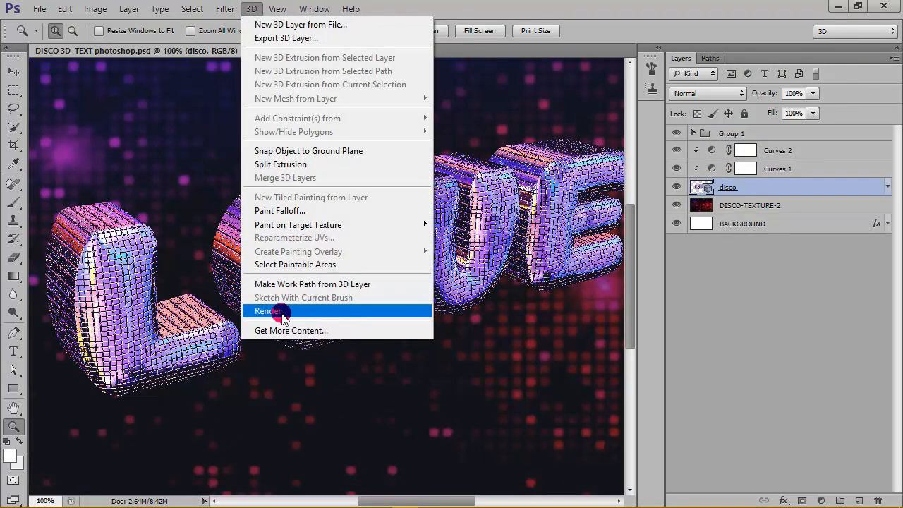
pyautogui.click(283, 369)
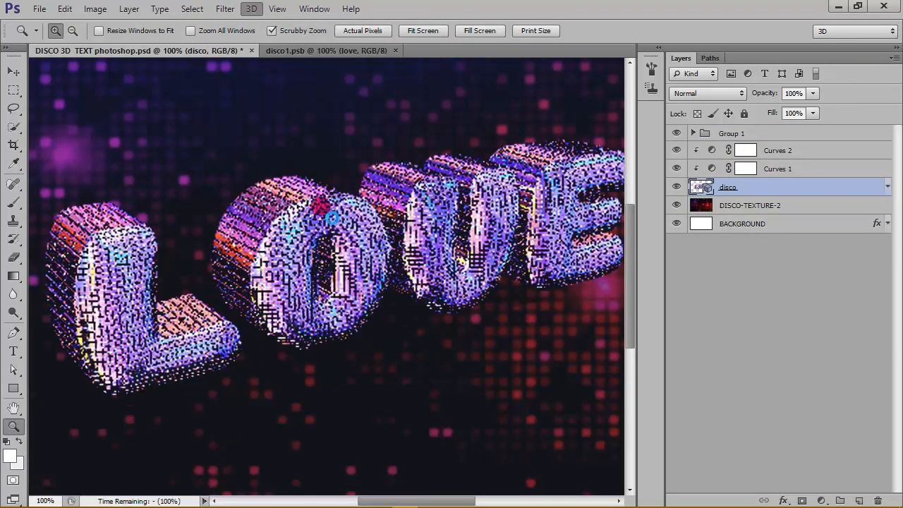